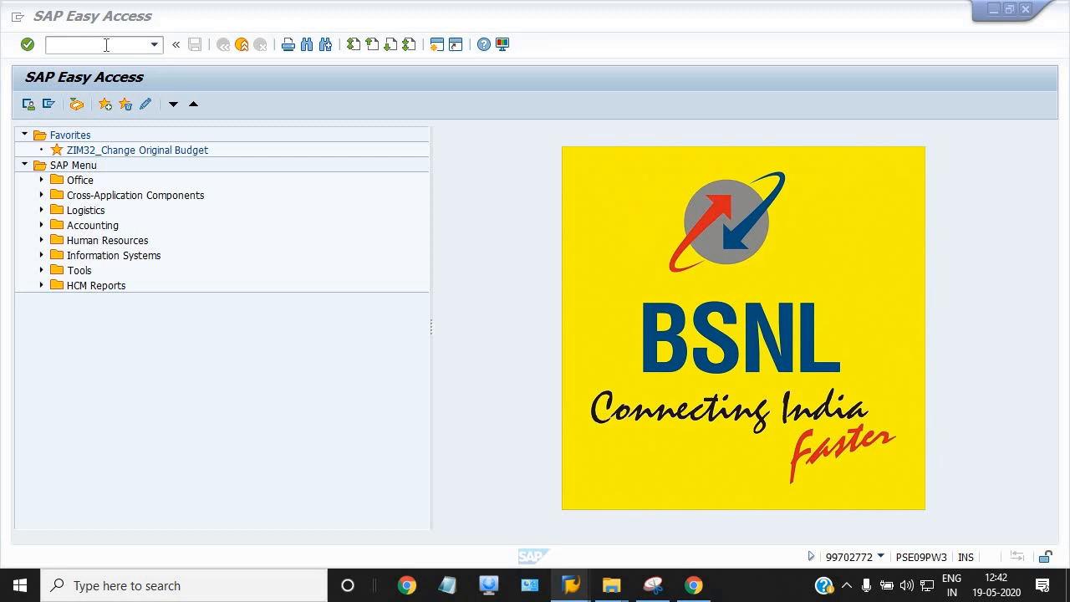
Run transaction ME21N to open the Create Purchase Order screen
left_click(106, 44)
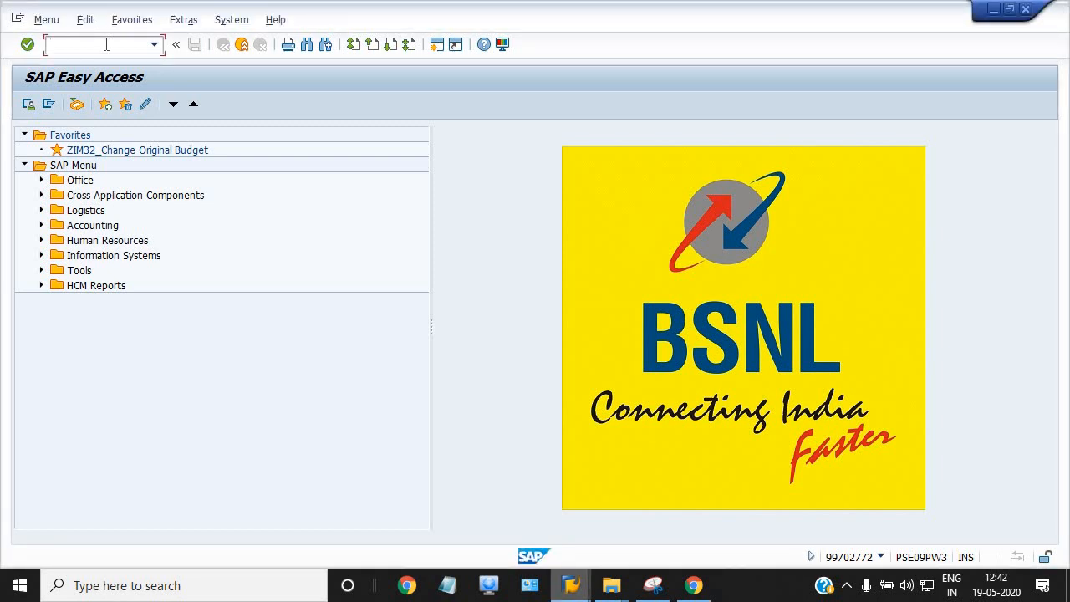
type("ME21N")
key("Return")
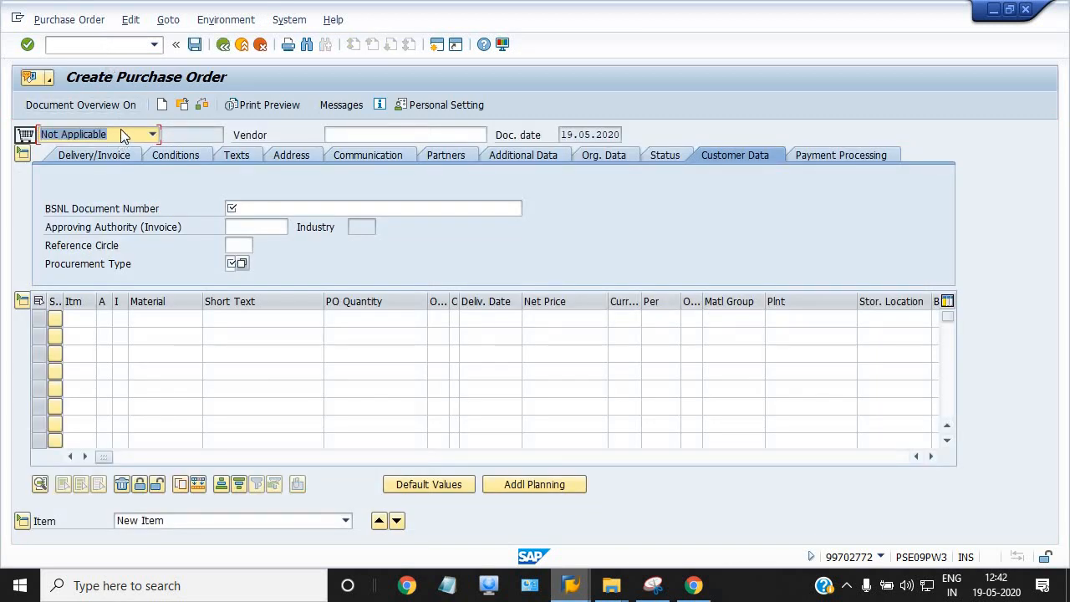
Set the order type to Need Based Order and enter vendor 116's suggested vendor number
left_click(120, 130)
left_click(120, 159)
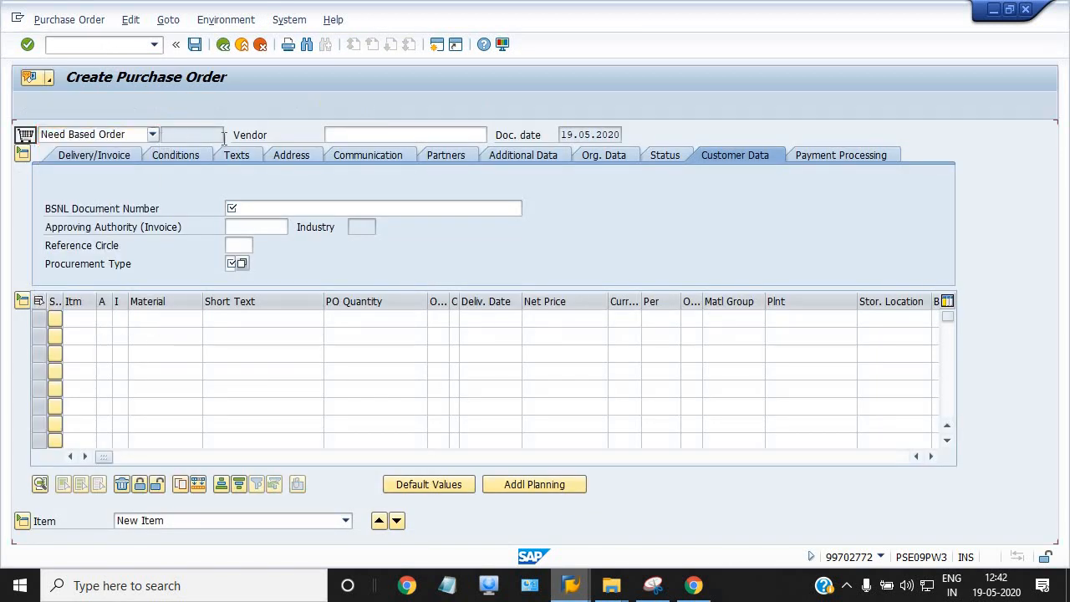
left_click(342, 138)
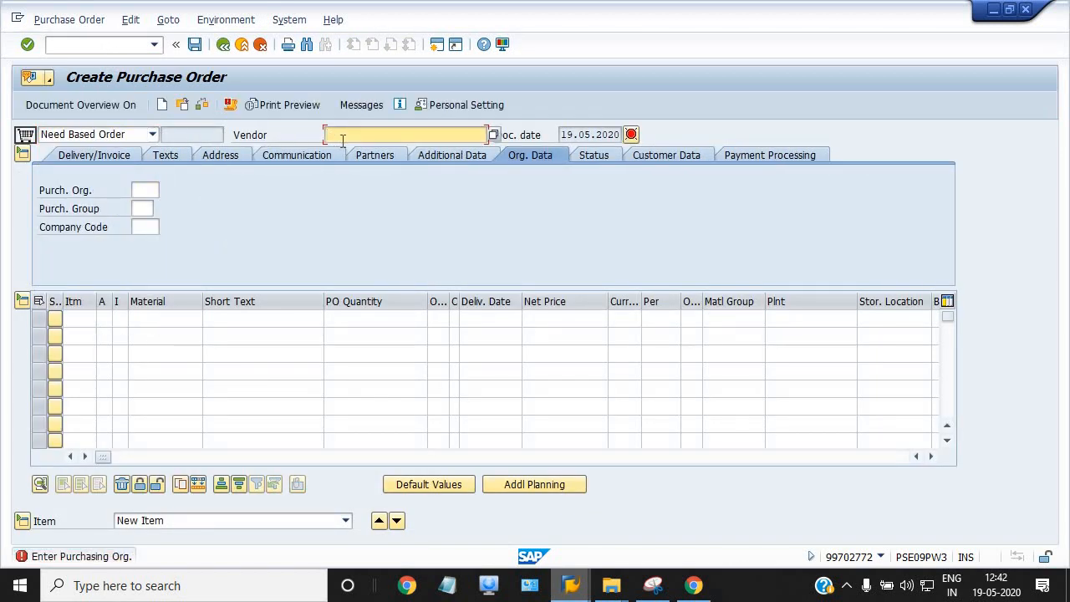
type("1162")
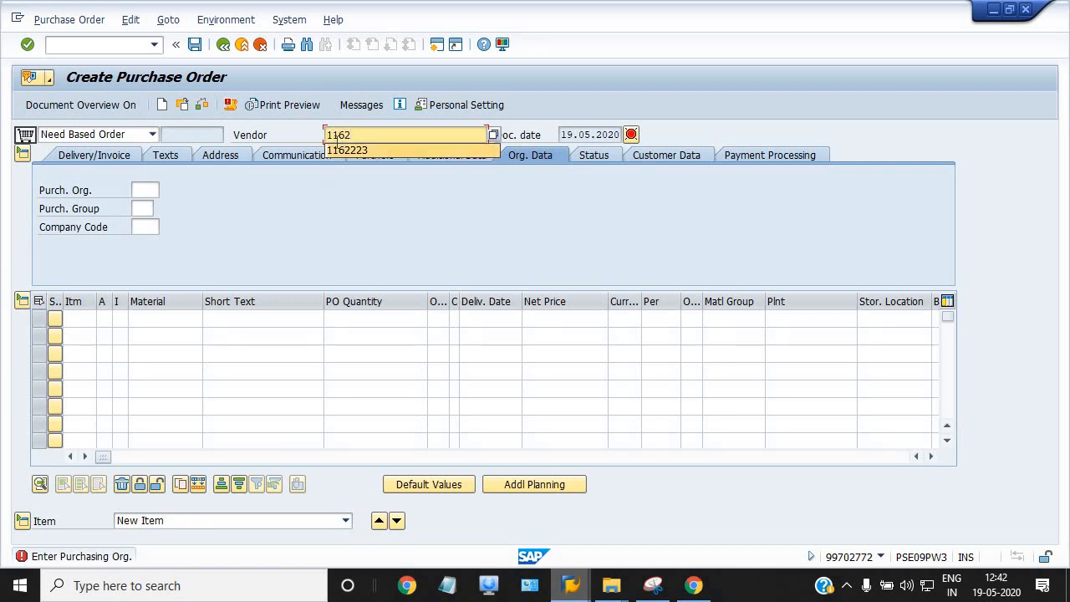
left_click(337, 145)
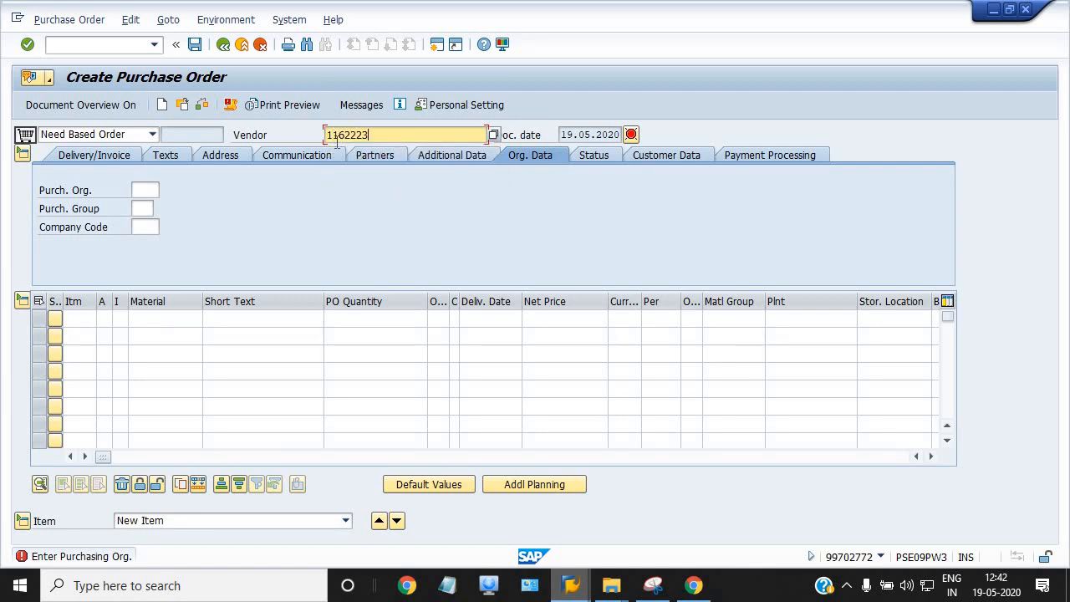
Set purchasing organisation 2000, purchasing group C40 (Civil:SSA) and company code 1100
left_click(141, 189)
left_click(147, 205)
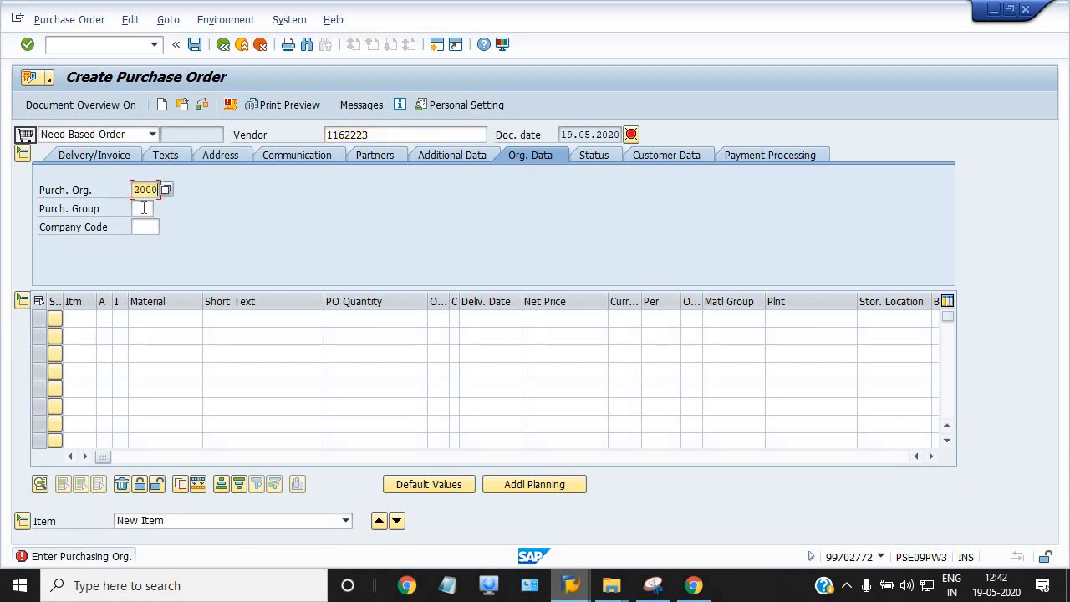
left_click(166, 190)
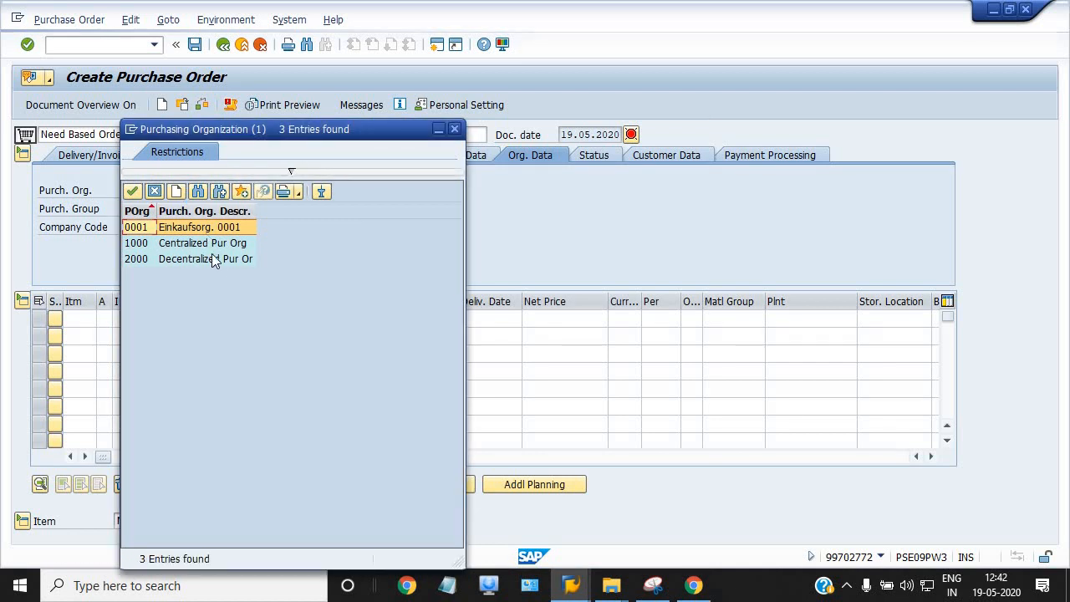
double_click(211, 254)
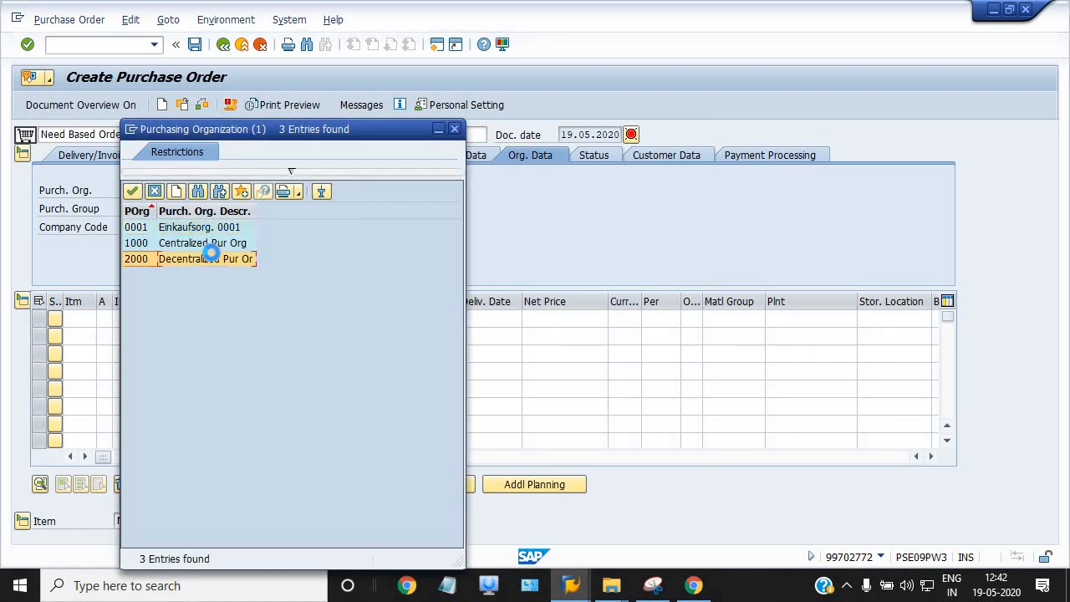
key("Return")
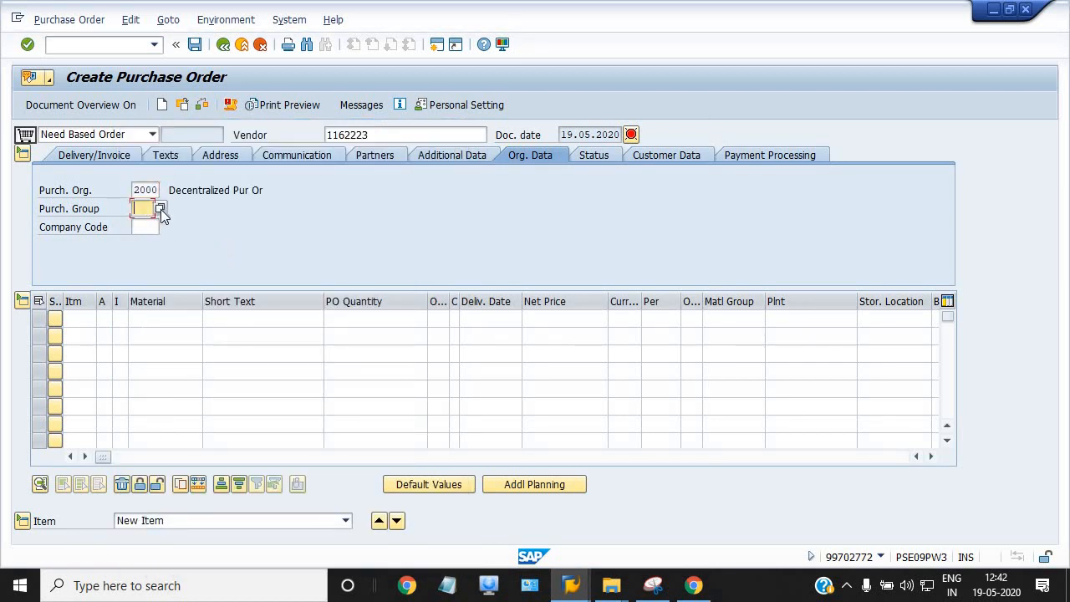
left_click(160, 209)
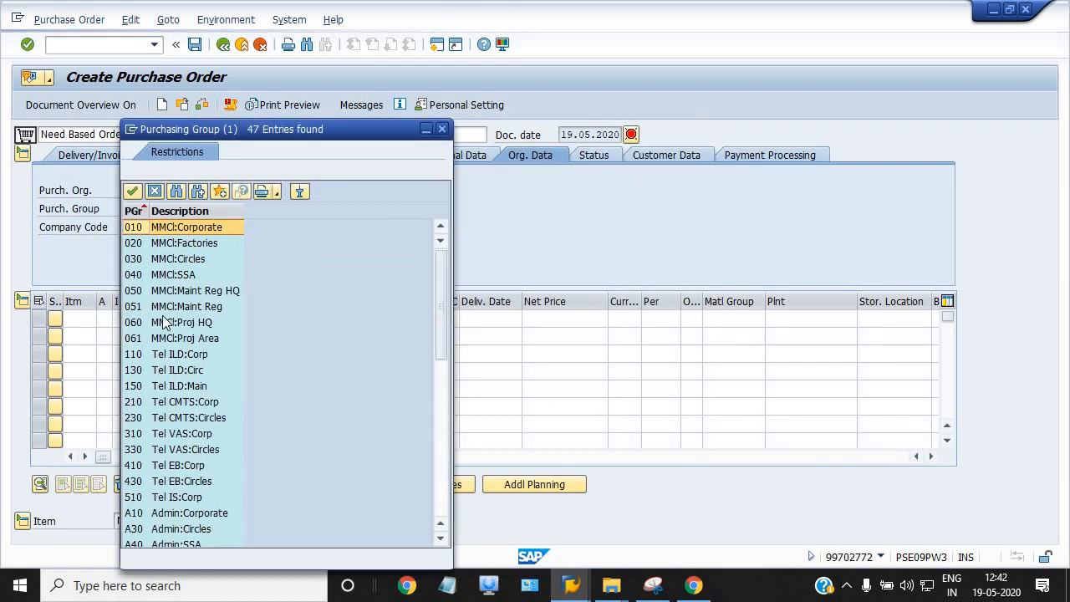
scroll(203, 342, "down", 3)
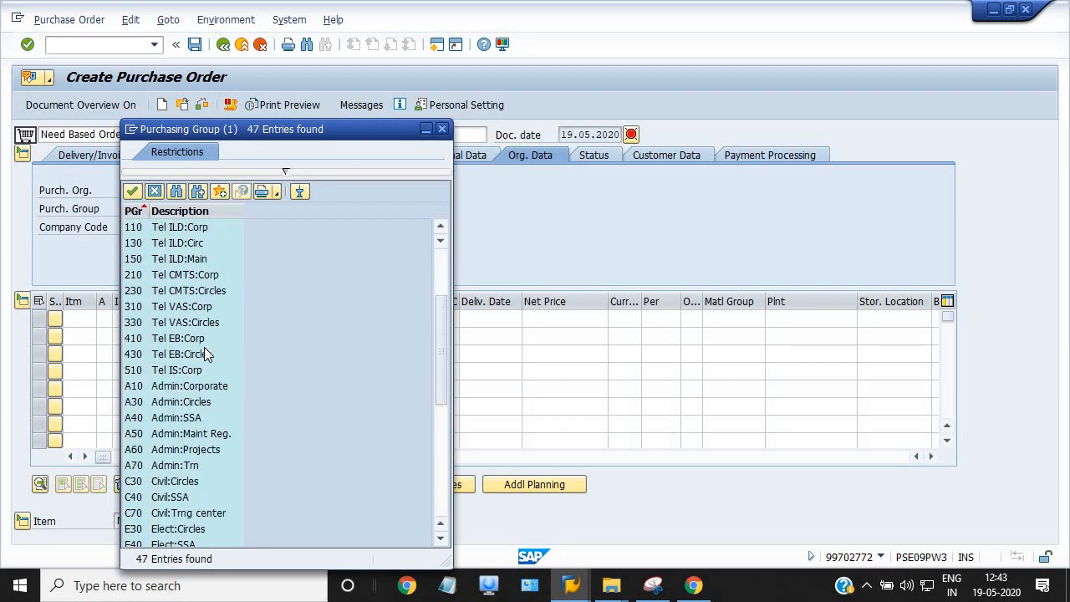
double_click(157, 498)
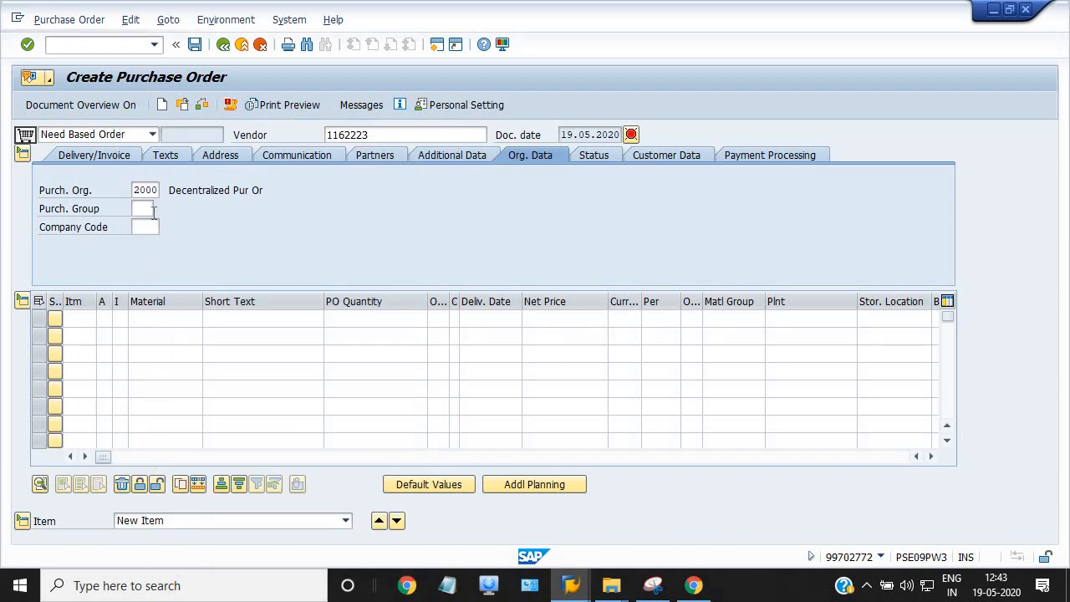
left_click(149, 226)
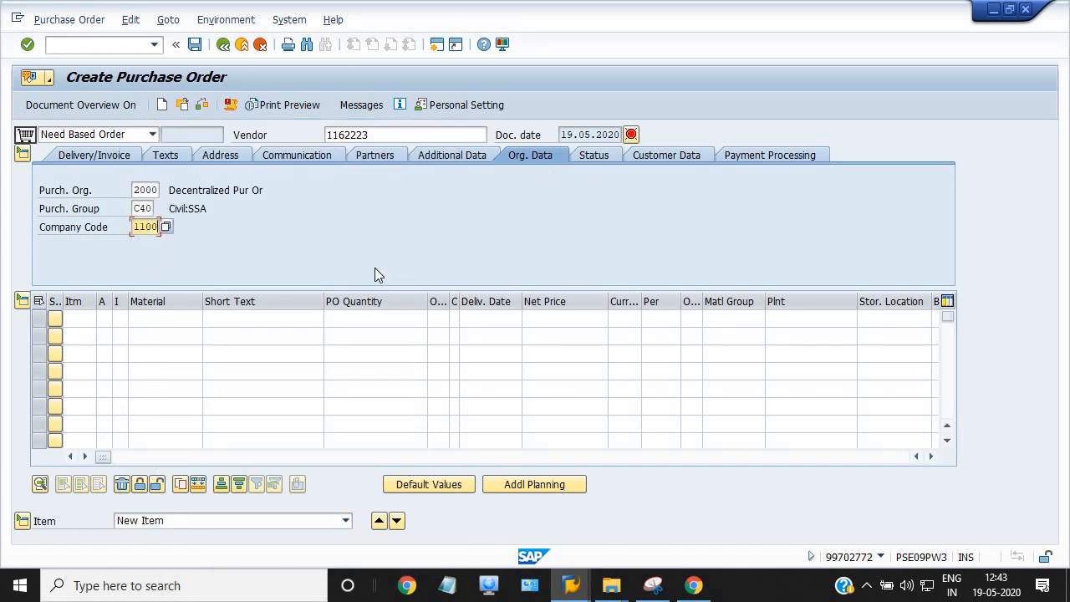
Give the first item account assignment P (Project) and item category D (Service)
left_click(104, 318)
left_click(119, 320)
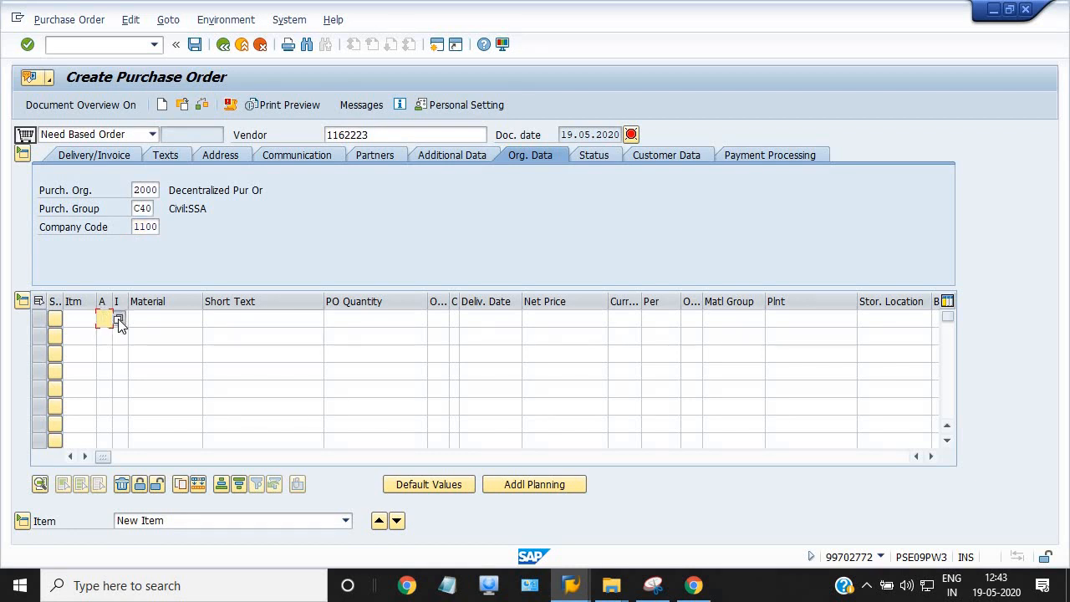
key("F4")
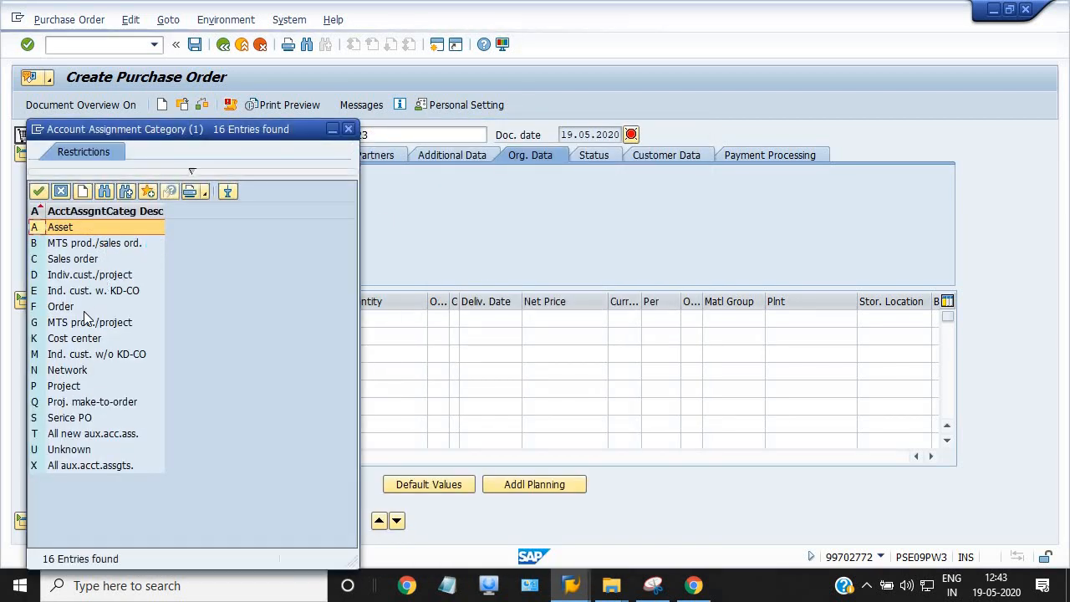
double_click(63, 385)
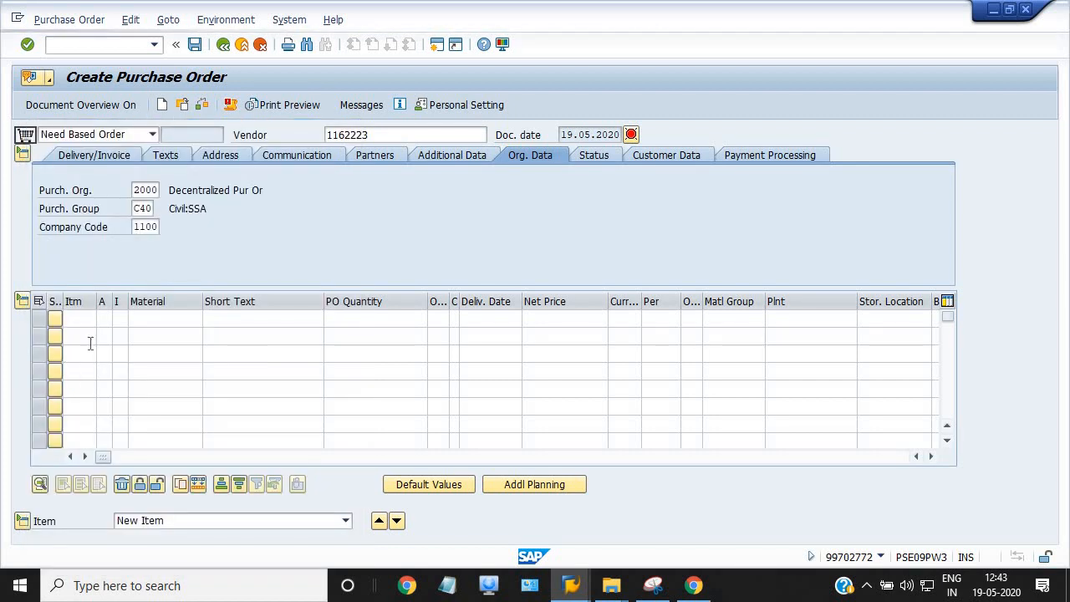
left_click(119, 323)
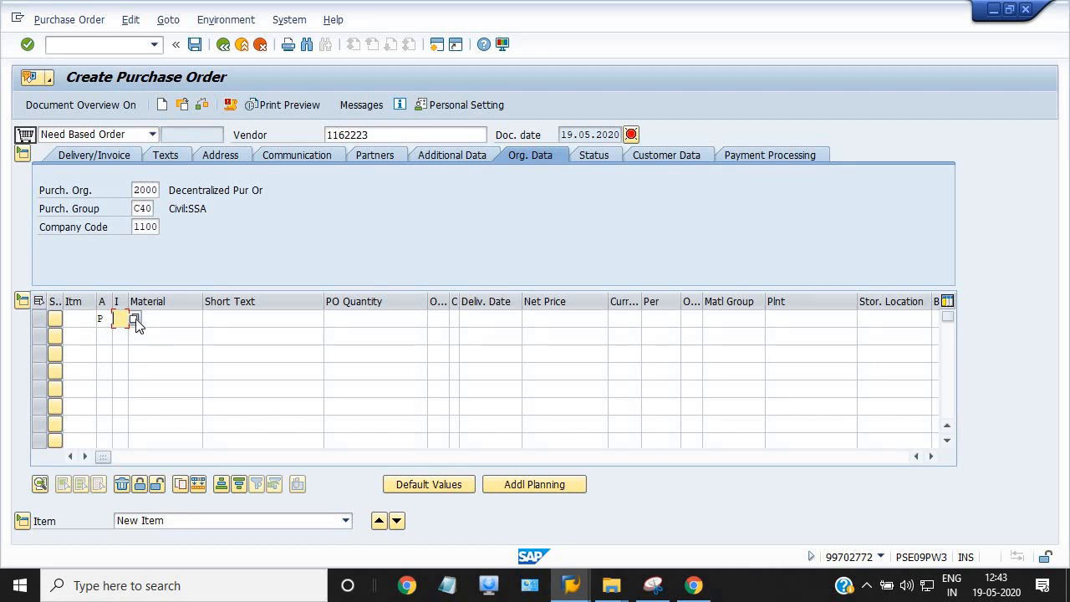
left_click(136, 323)
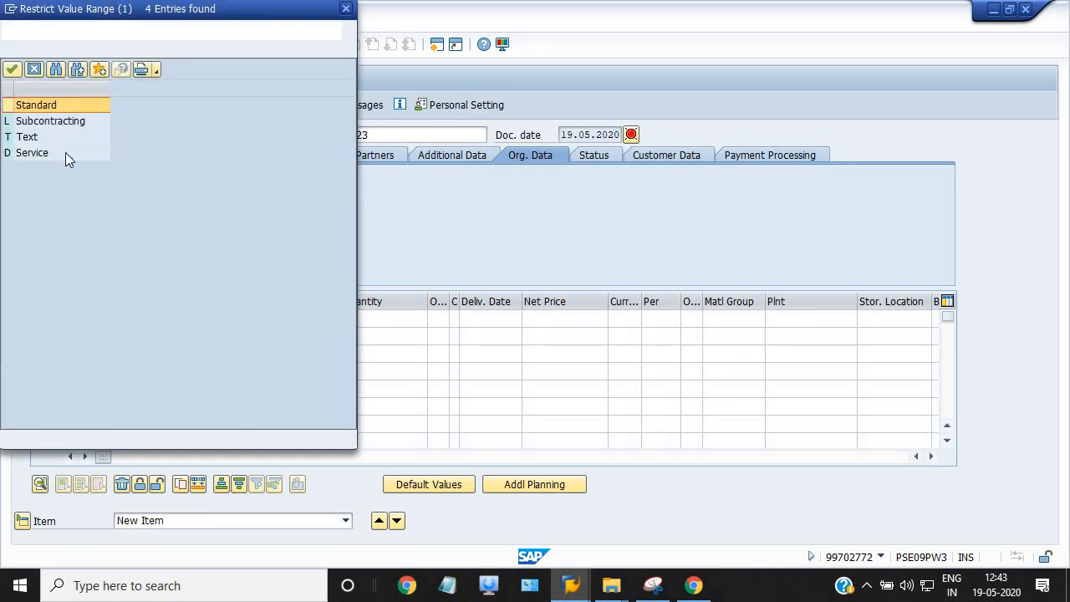
double_click(40, 157)
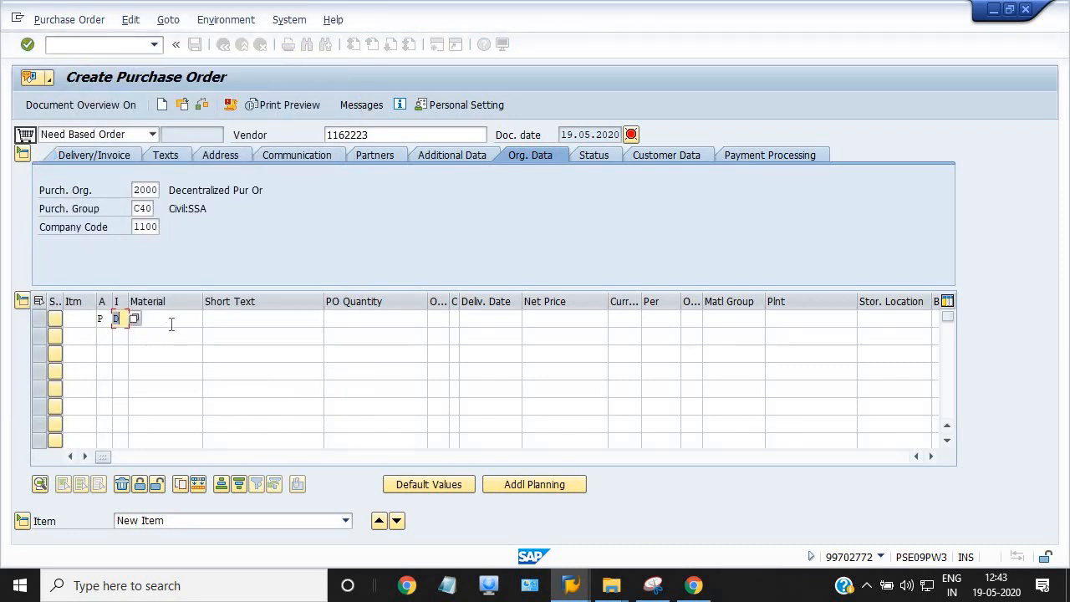
left_click(214, 319)
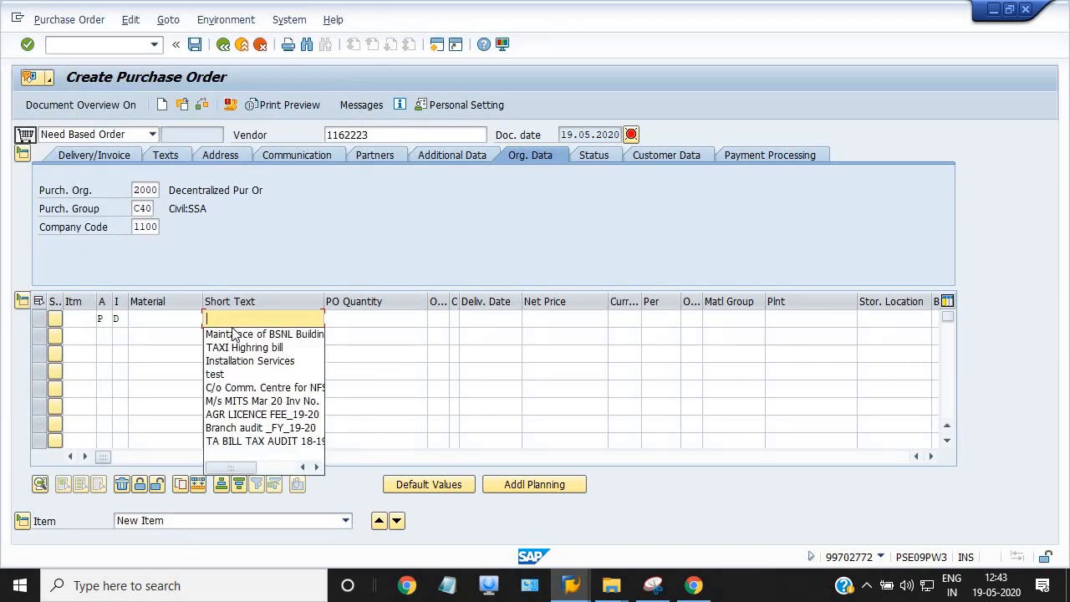
Fill the item's building maintenance short text, quantity 1 AU and delivery date 19052020
left_click(234, 334)
left_click(361, 320)
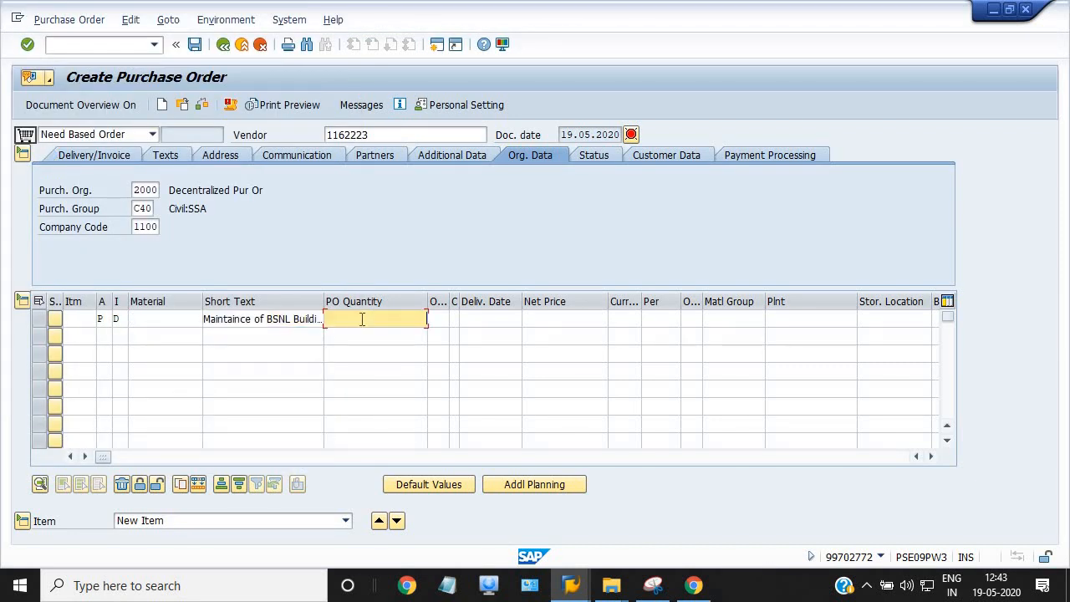
left_click(401, 335)
left_click(435, 317)
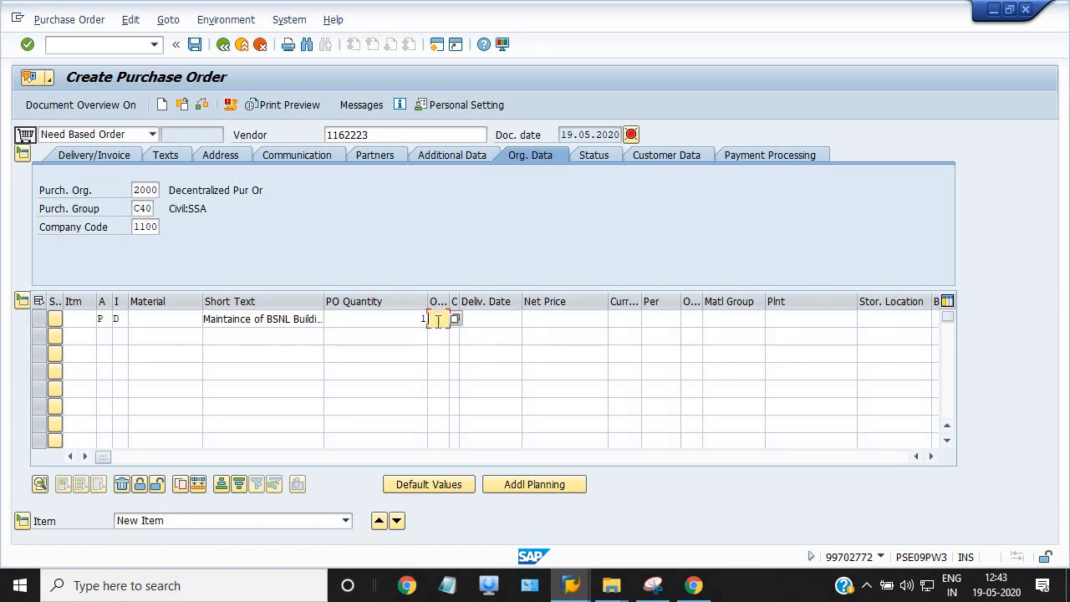
left_click(440, 334)
left_click(474, 318)
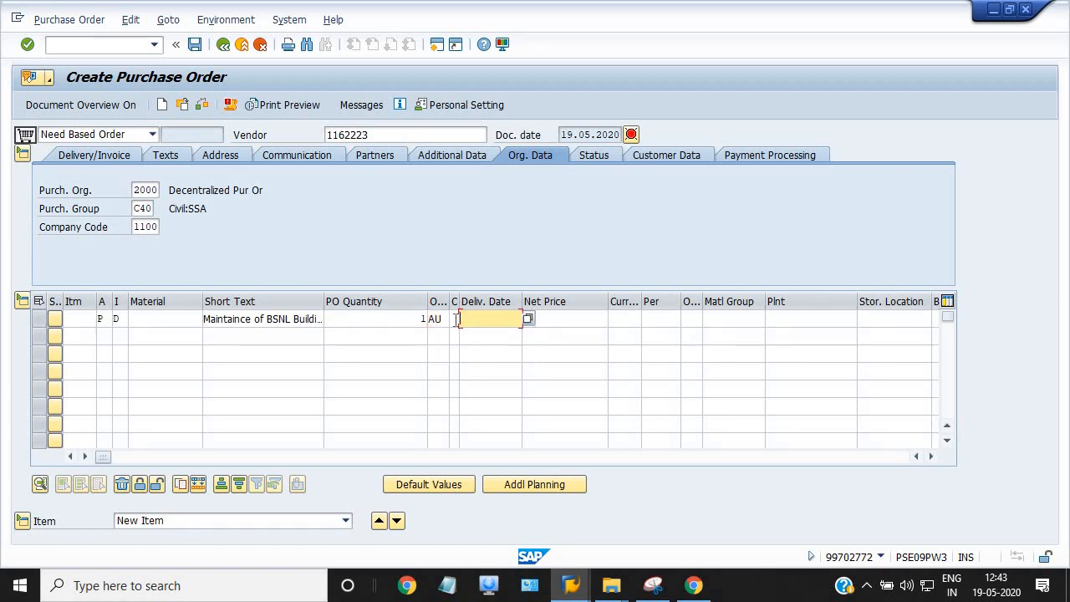
left_click(454, 319)
left_click(465, 321)
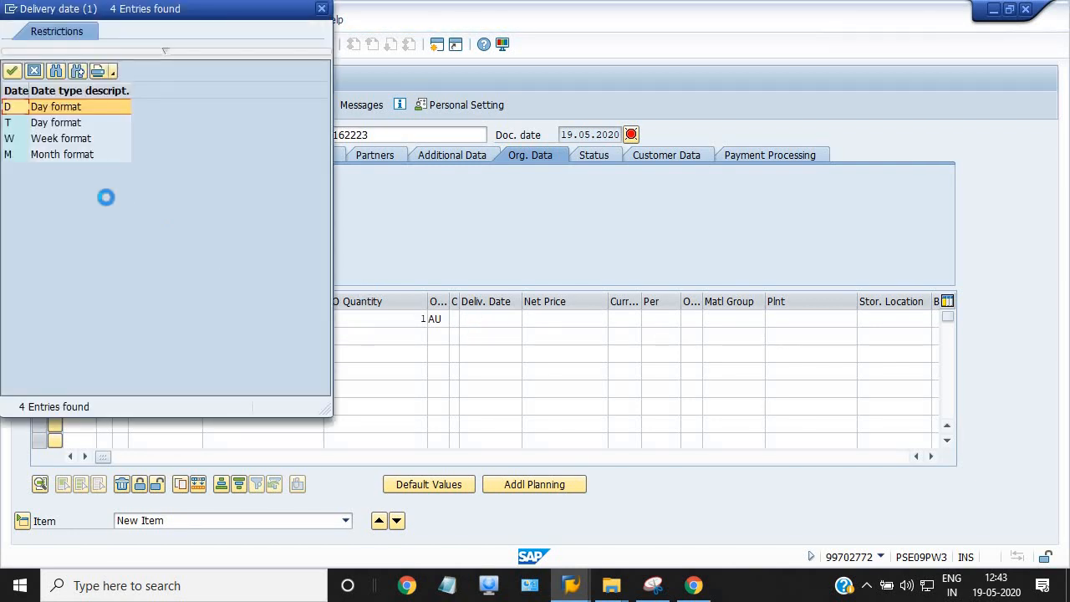
left_click(67, 106)
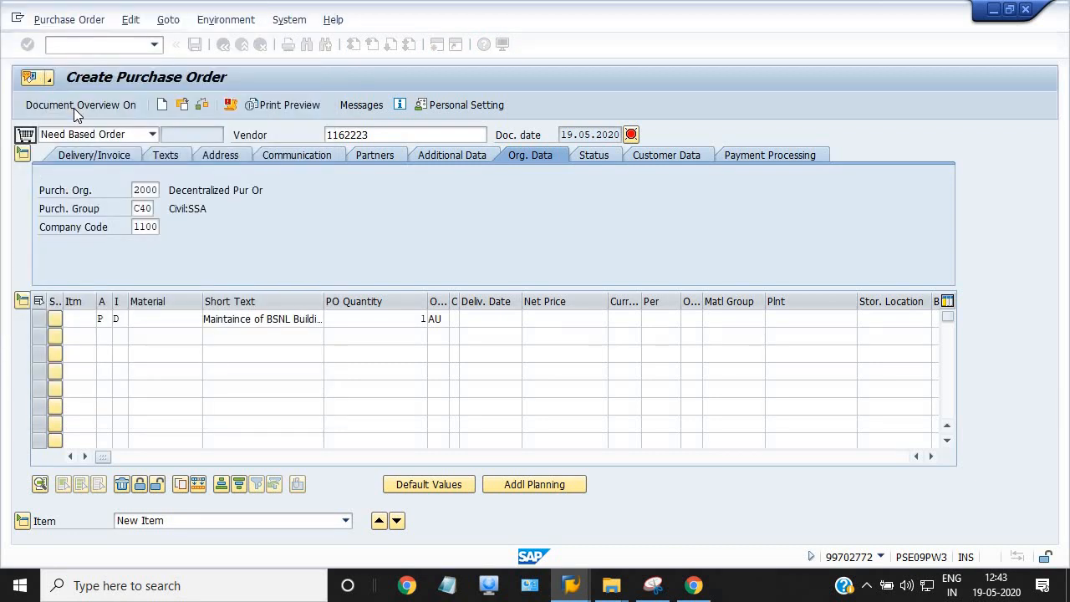
left_click(488, 319)
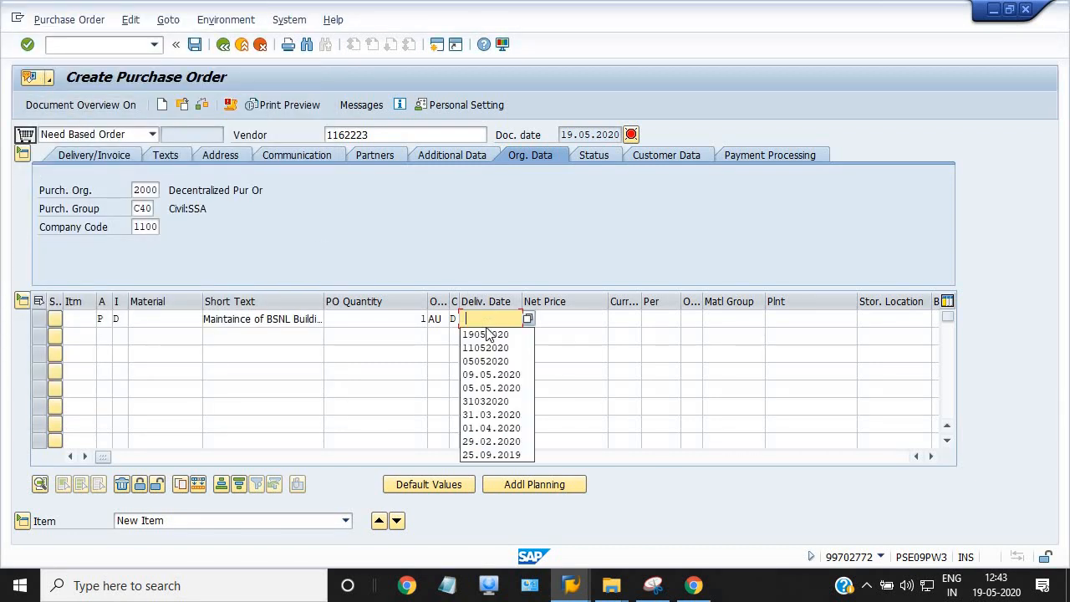
left_click(486, 333)
Set the item's net price to 94216.81 INR per 1 unit
left_click(564, 316)
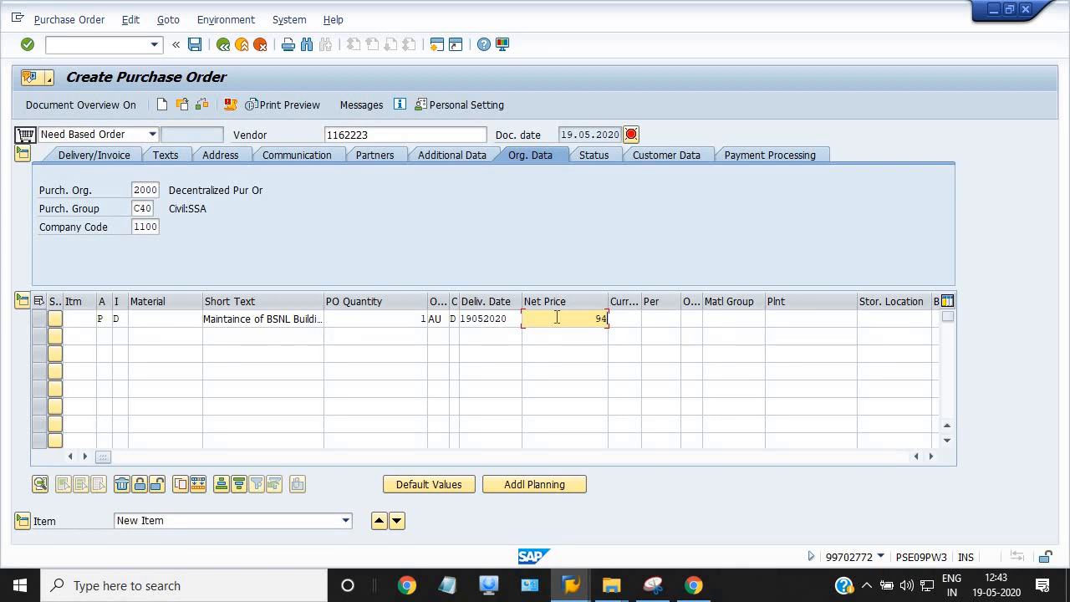
type("94216.81")
left_click(629, 318)
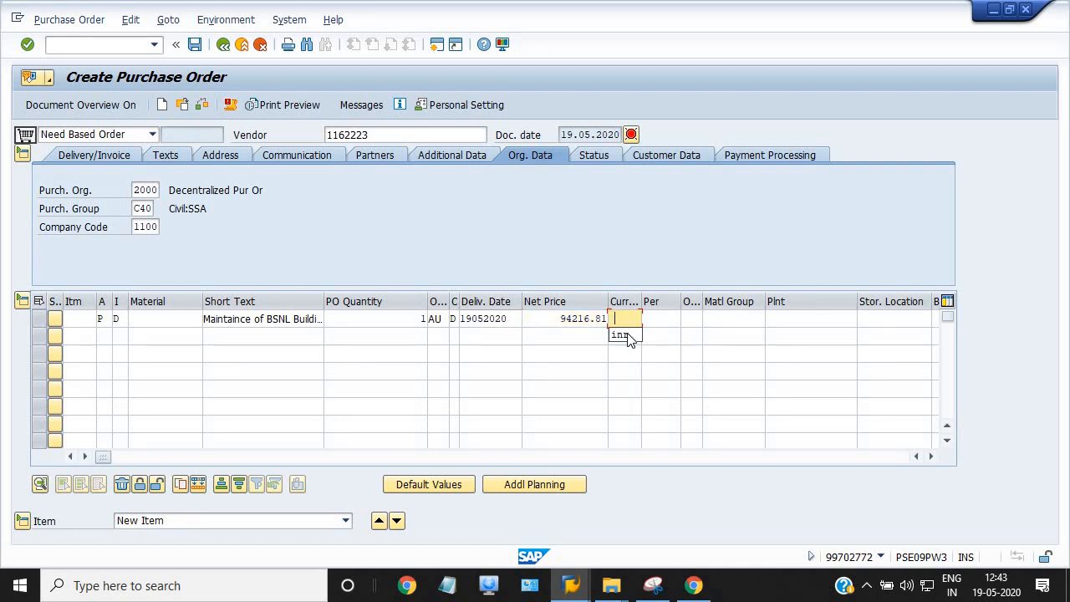
type("inr")
left_click(652, 319)
left_click(654, 335)
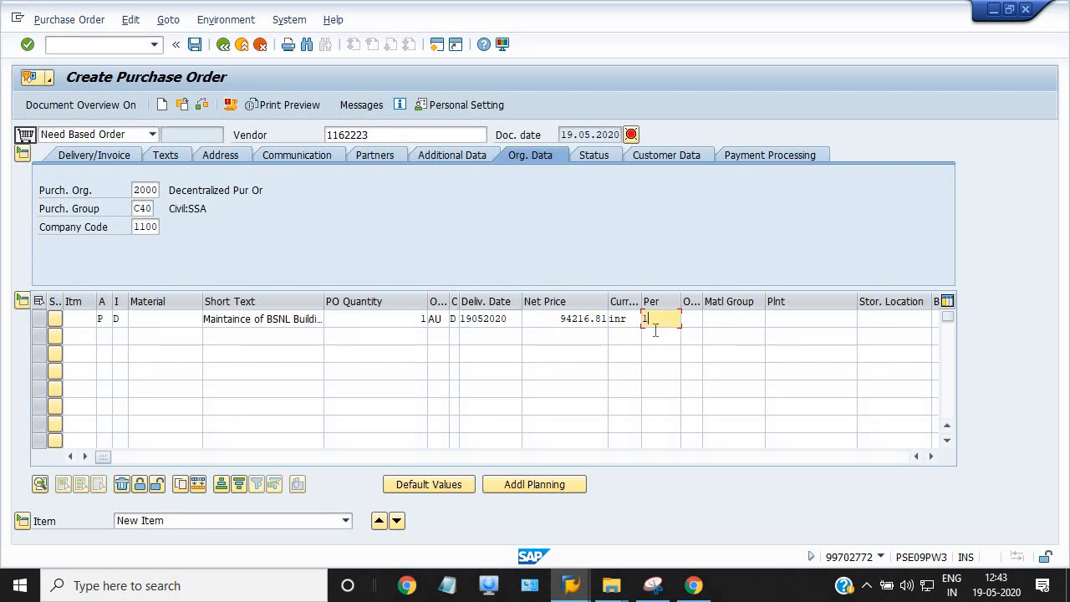
Set order unit AU, material group 1000000 and plant 1702 on the item
left_click(690, 320)
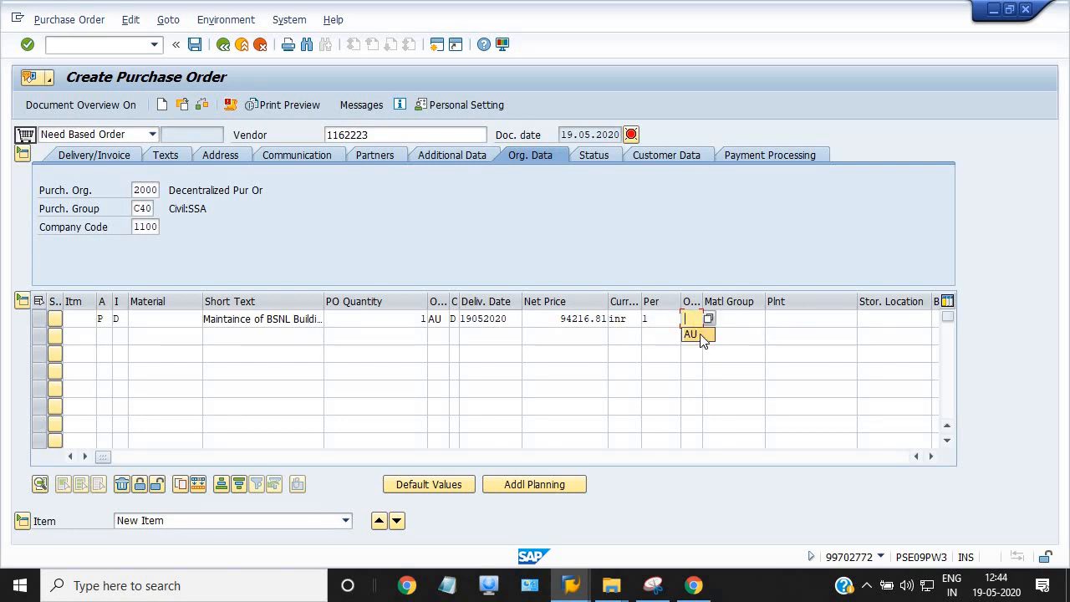
left_click(698, 335)
left_click(719, 319)
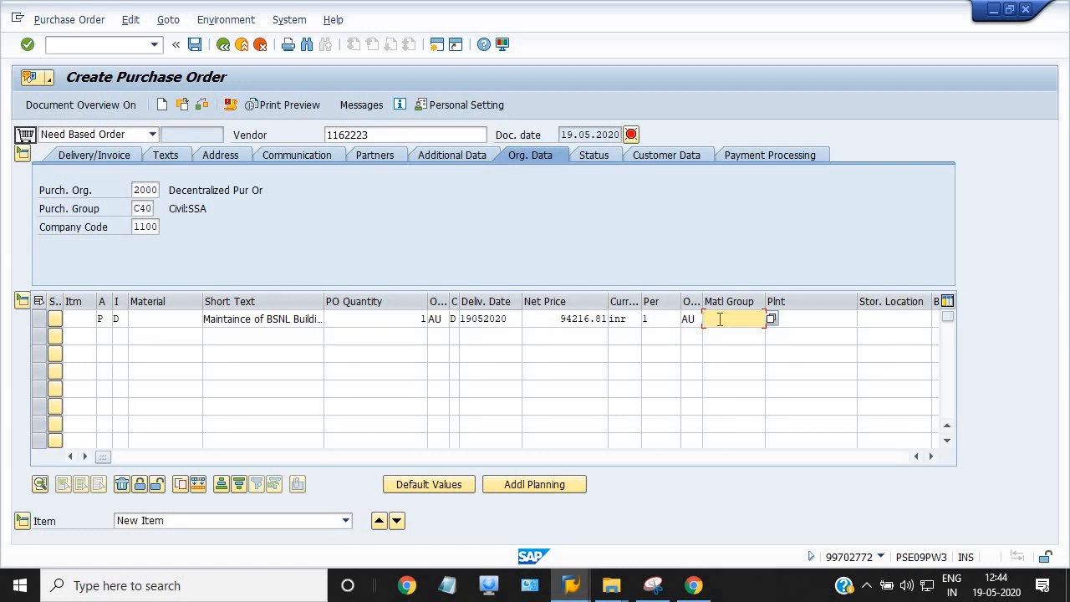
left_click(719, 320)
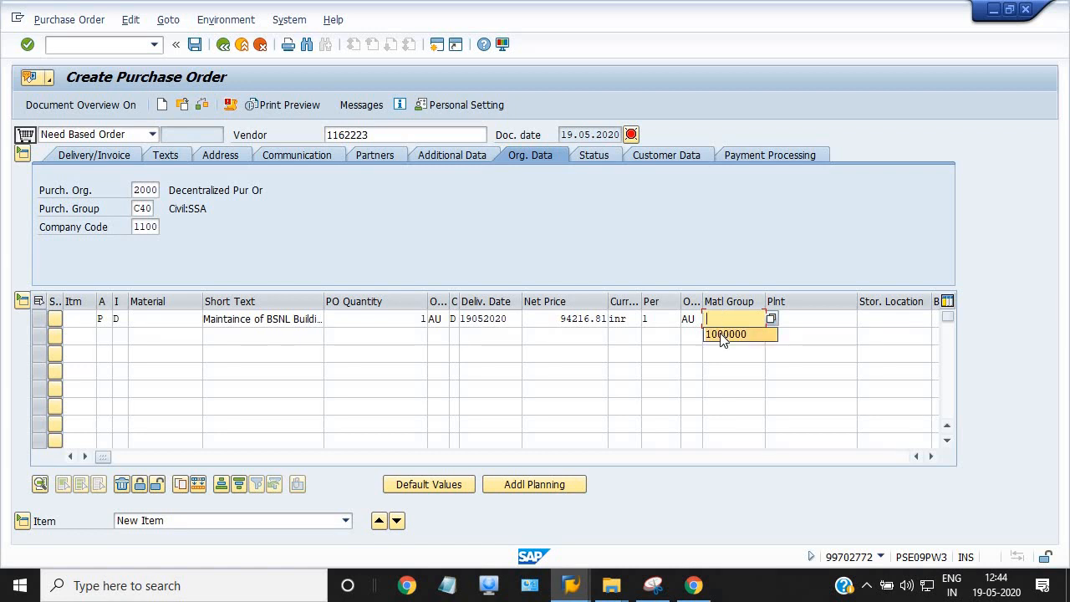
left_click(724, 335)
left_click(812, 319)
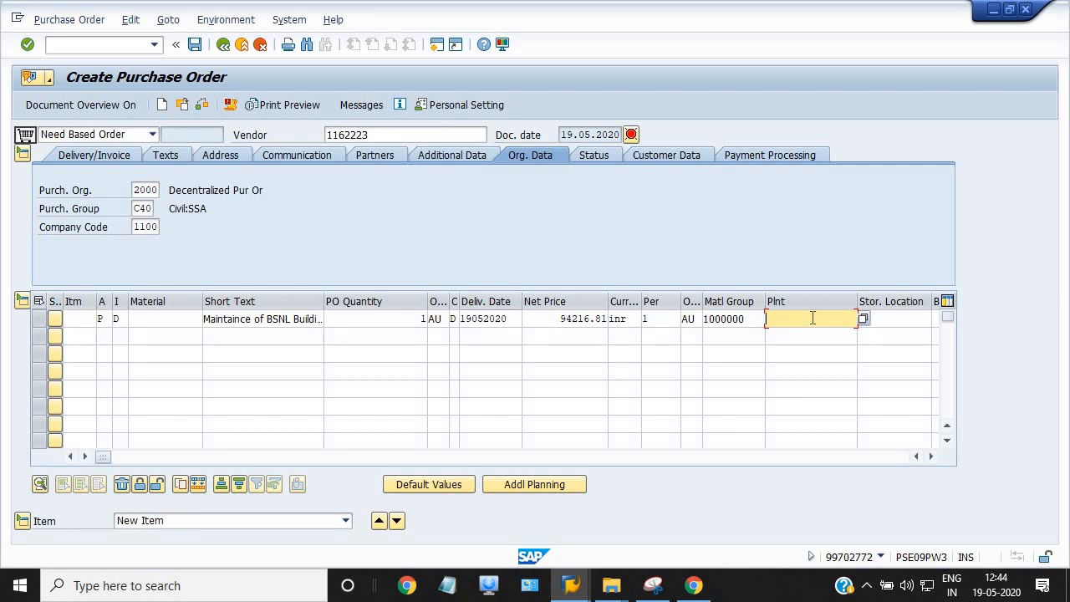
type("1702")
Accept the plant warning and assign service 73000000 (Civil Repair to Building) via a *BUILDING search
left_click(649, 152)
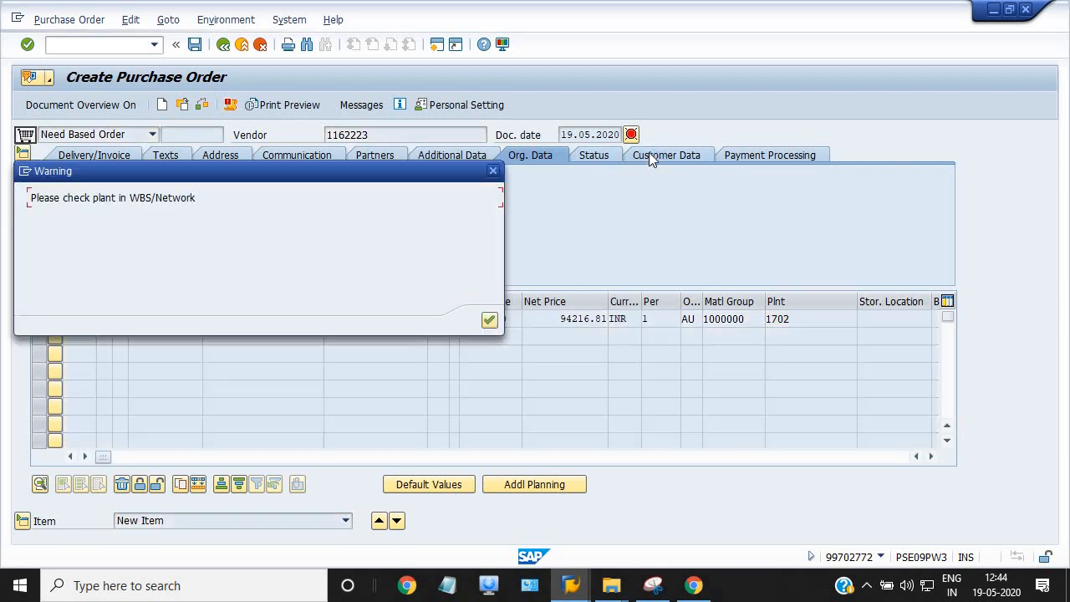
left_click(489, 321)
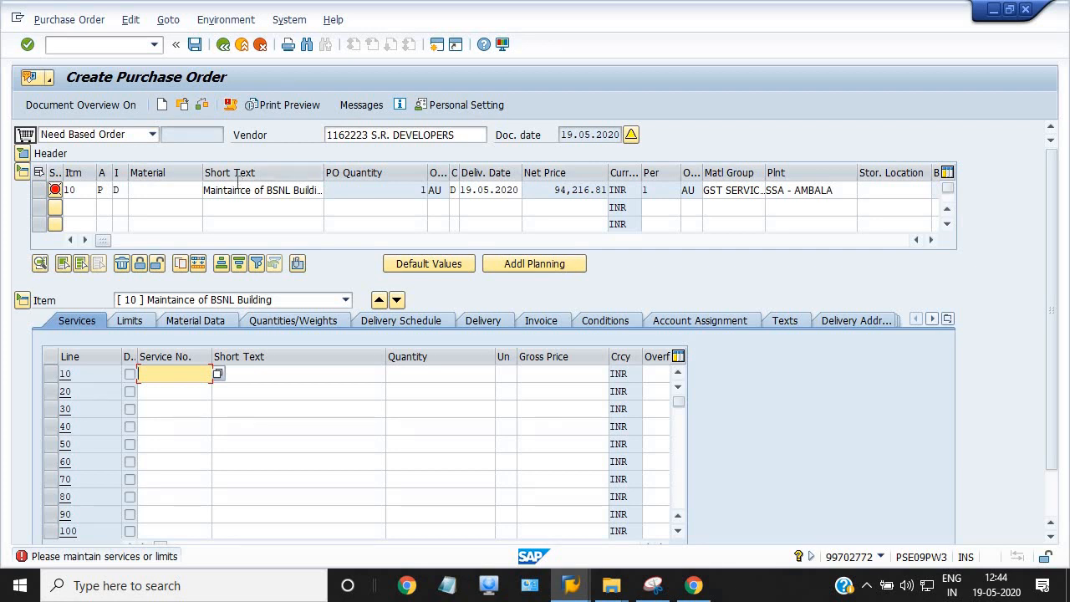
left_click(169, 373)
left_click(169, 390)
left_click(217, 374)
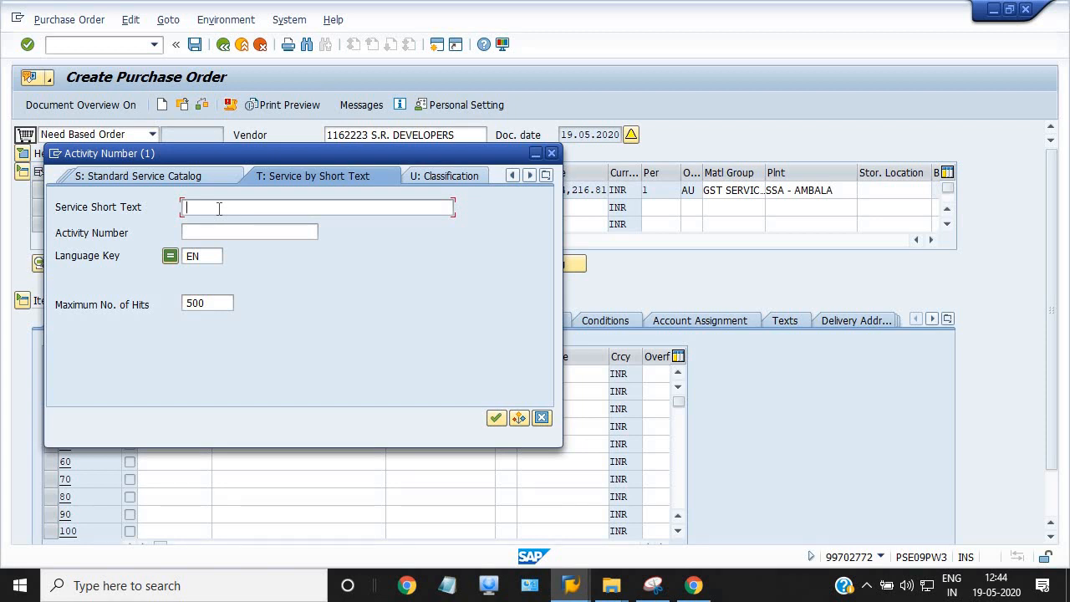
type("*BUIDING*")
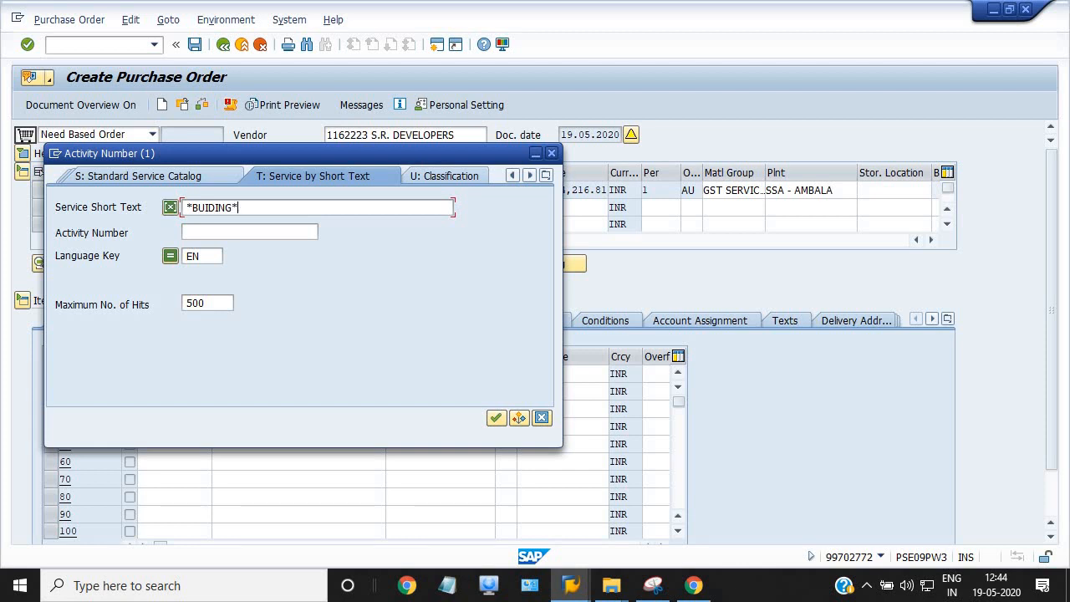
left_click(497, 418)
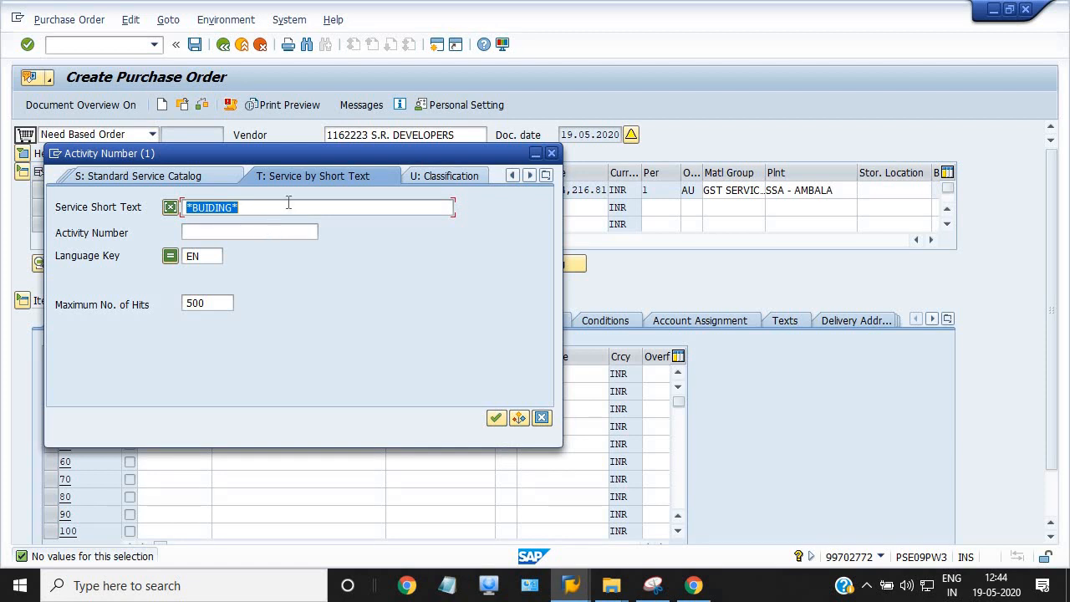
left_click(259, 208)
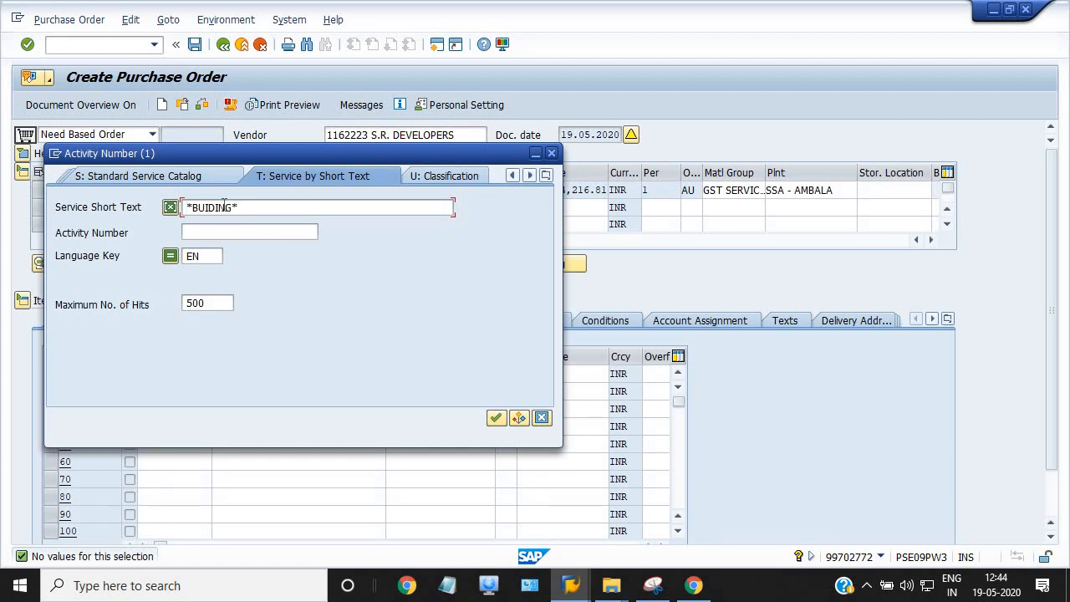
left_click(216, 208)
type("L")
left_click(495, 418)
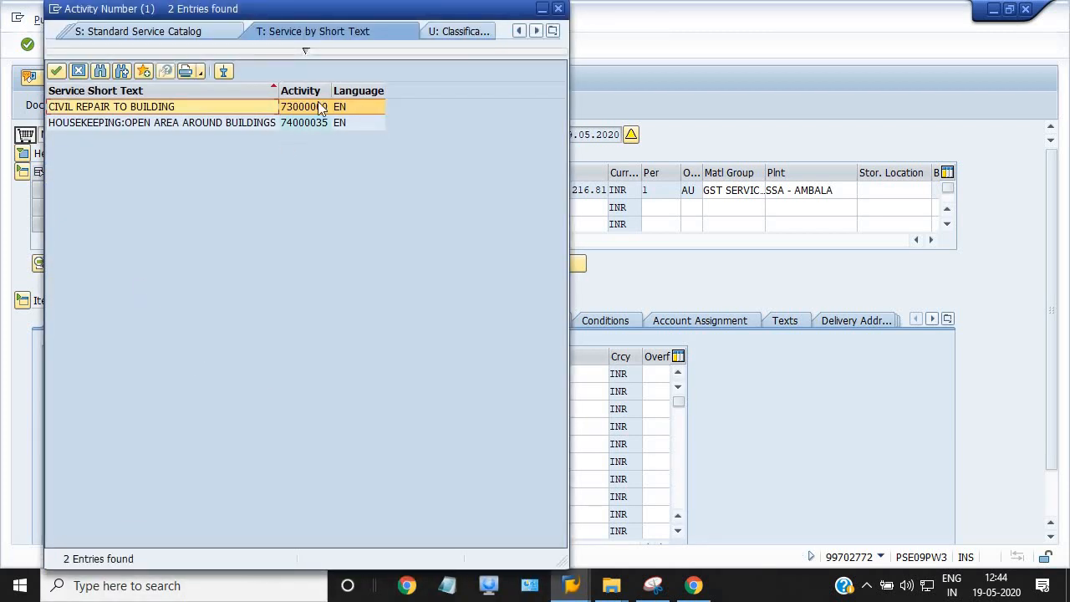
double_click(164, 107)
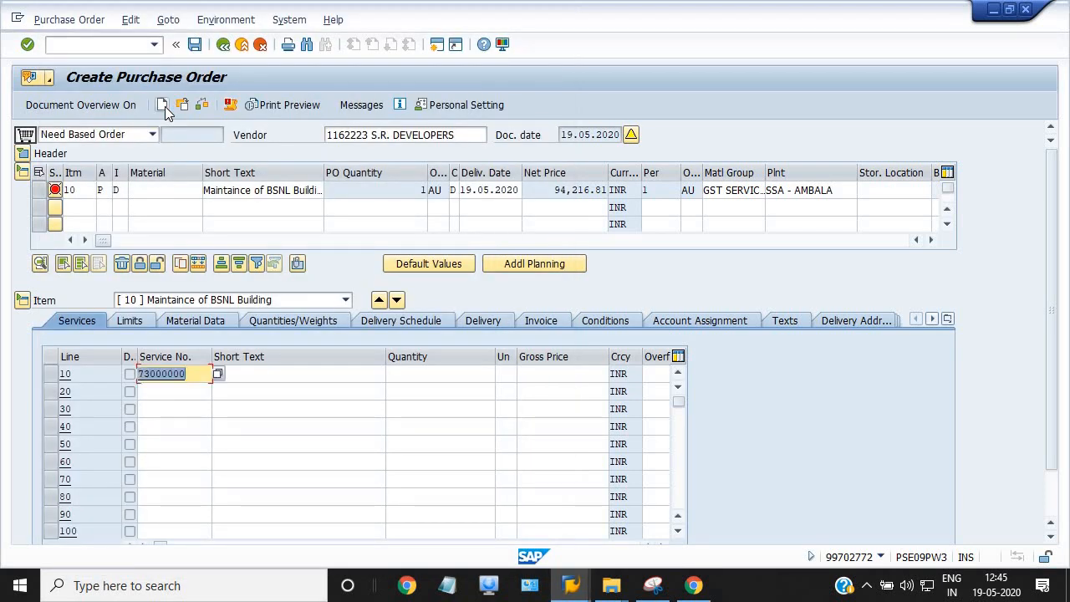
Give service line 10 the R & M building short text, quantity 94216.81 ea, gross price 1
left_click(256, 373)
left_click(258, 376)
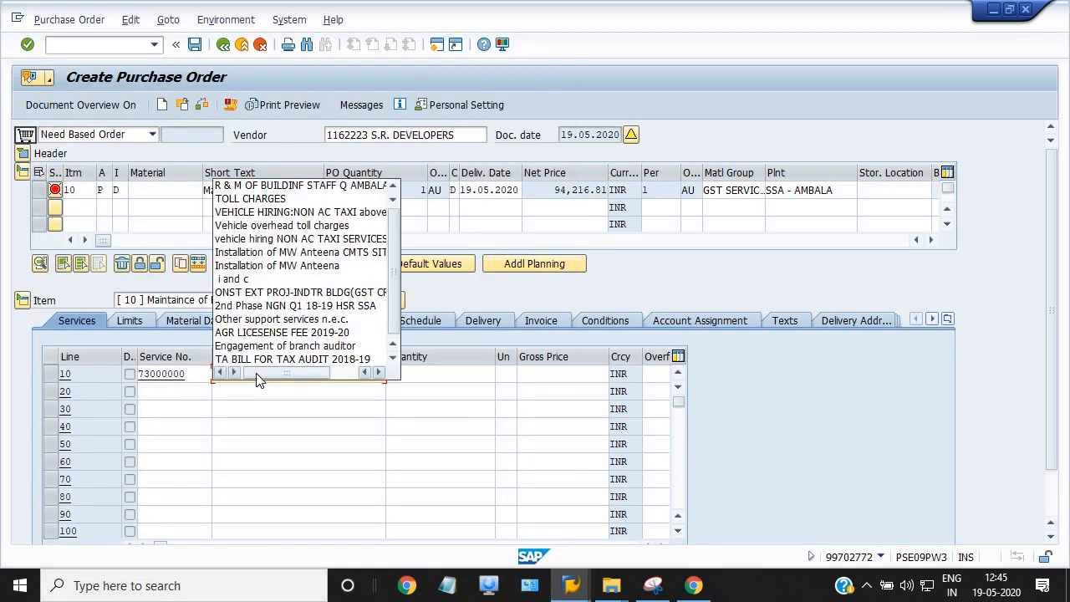
left_click(324, 191)
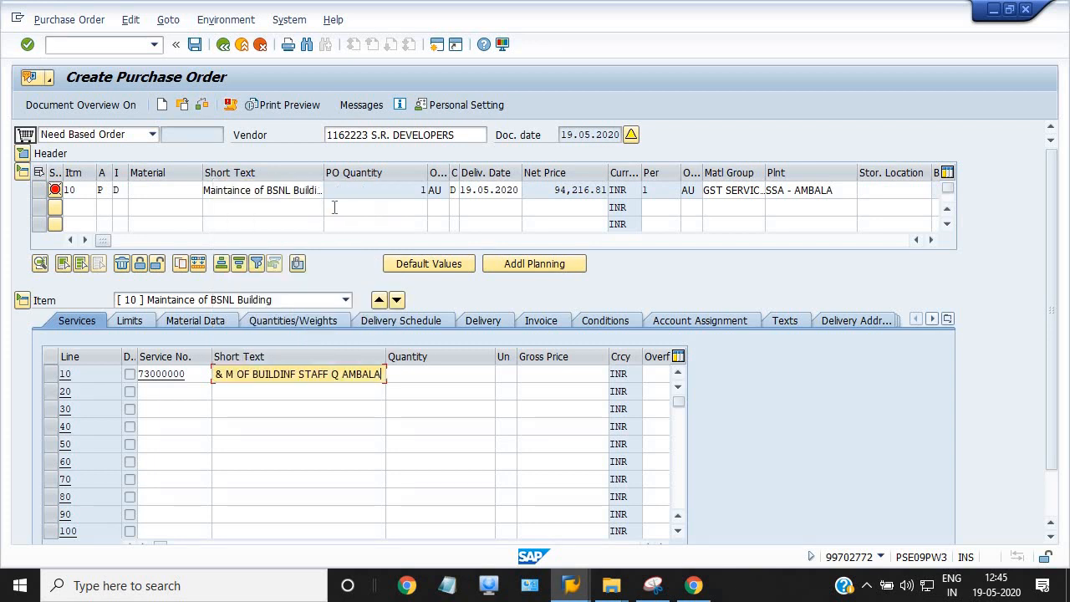
left_click(415, 376)
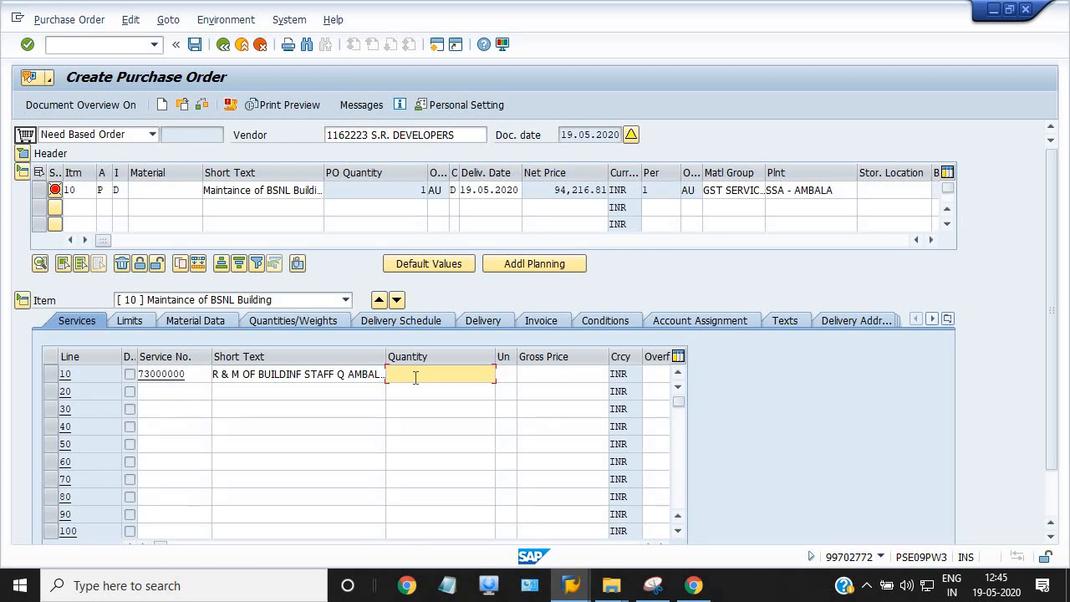
type("942")
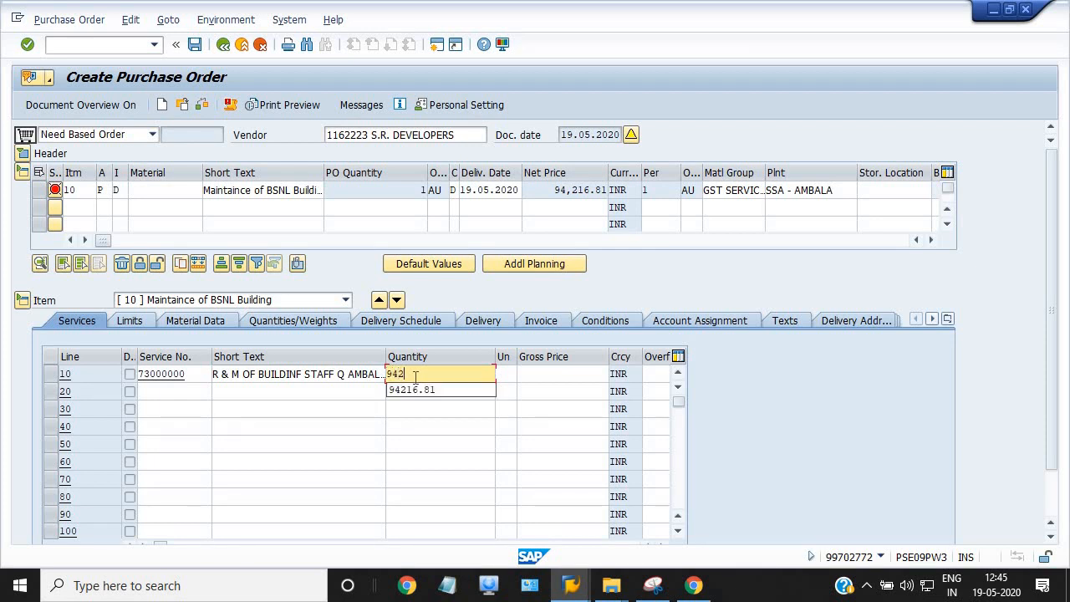
type("16.81")
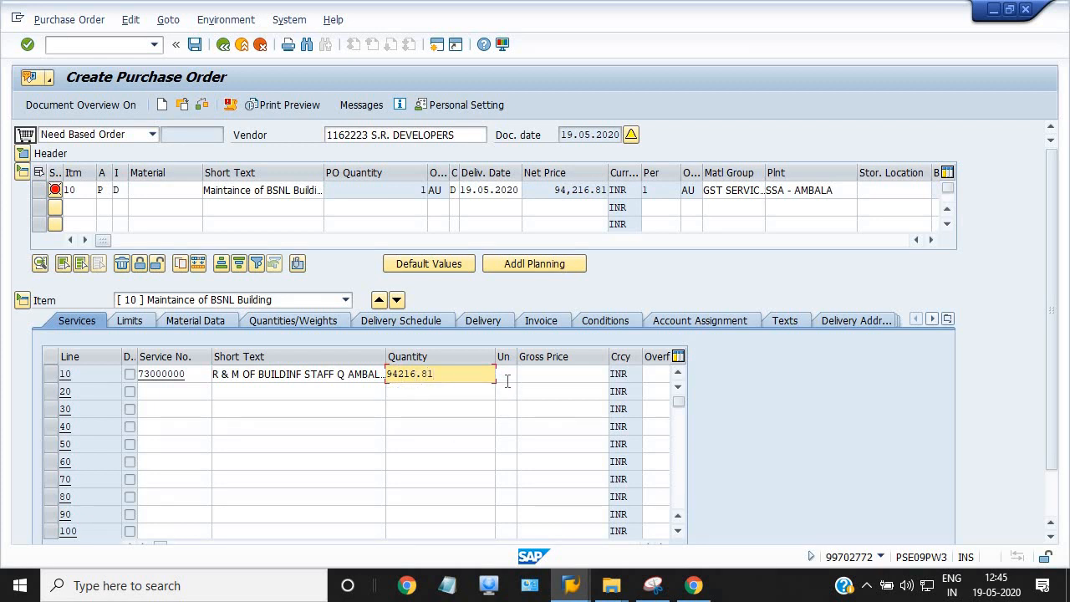
left_click(508, 375)
left_click(510, 390)
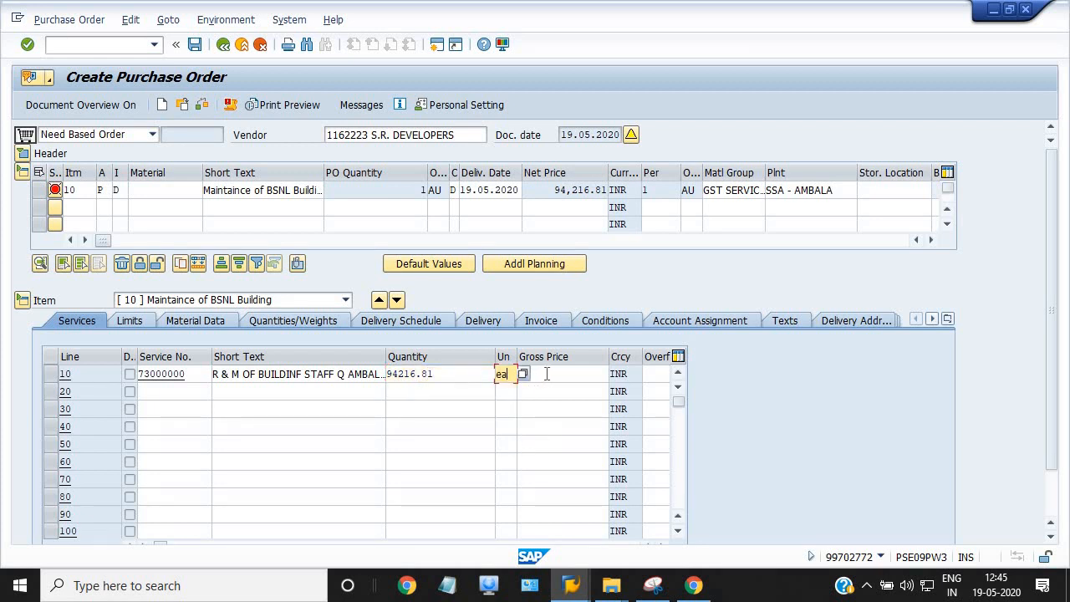
left_click(547, 373)
type("1")
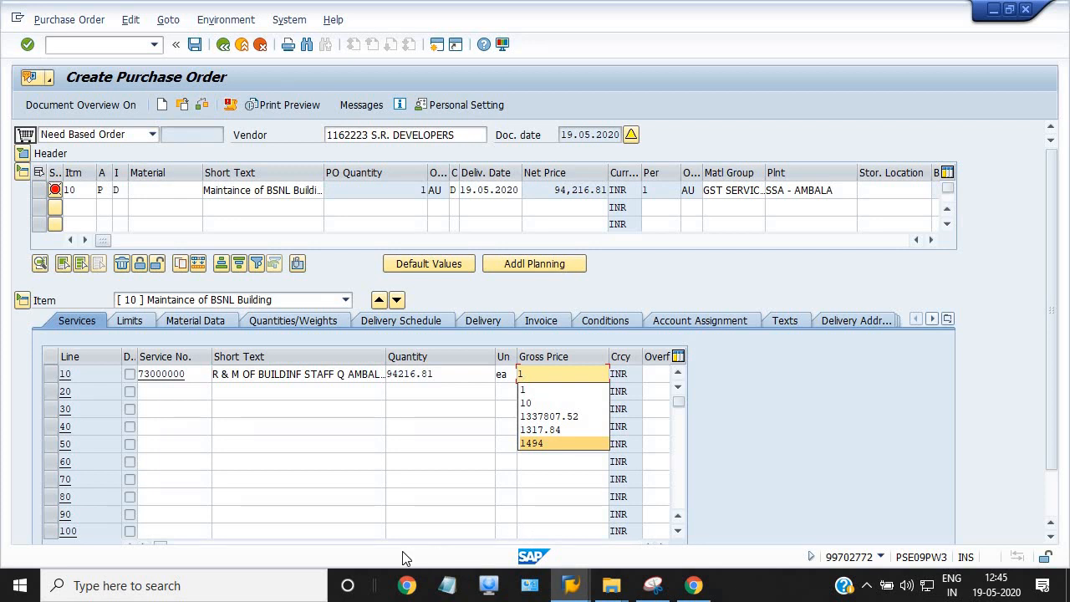
Bring up the account assignment for service line 10
left_click_drag(1052, 377, 1060, 503)
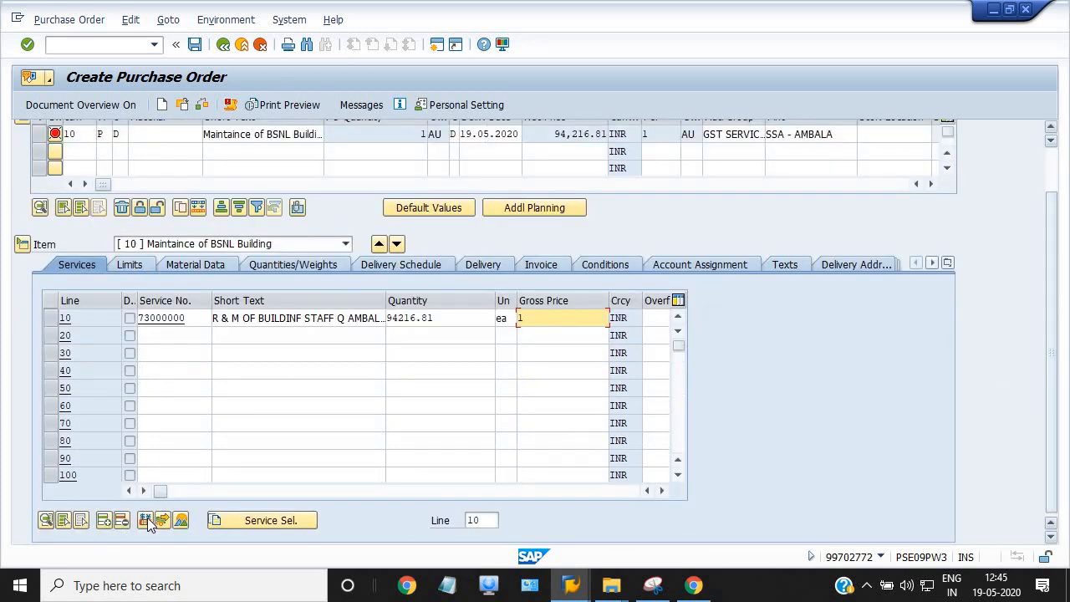
left_click_drag(156, 492, 272, 492)
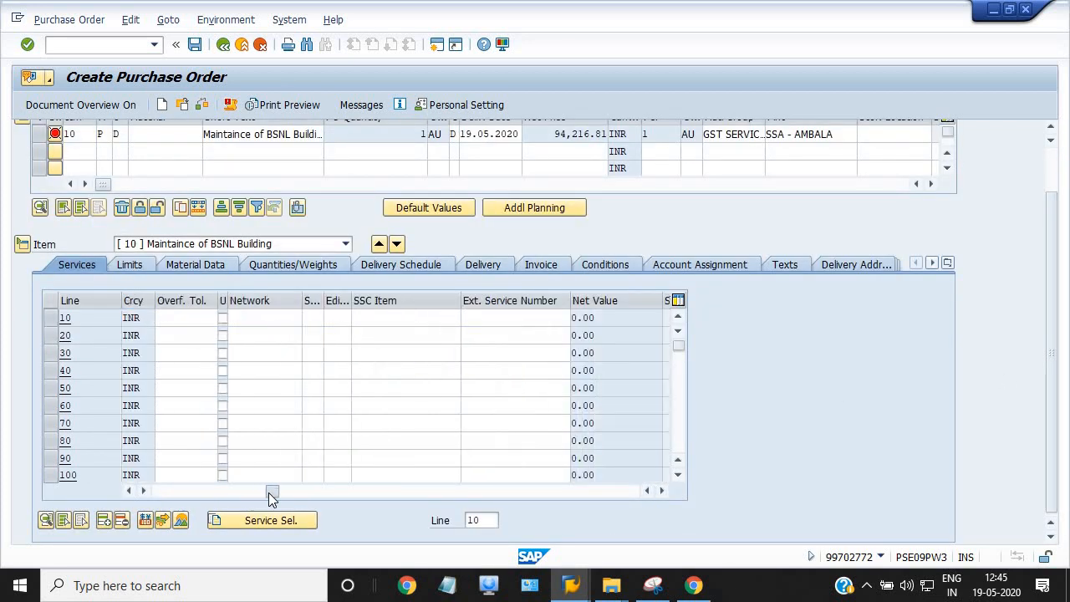
left_click(214, 494)
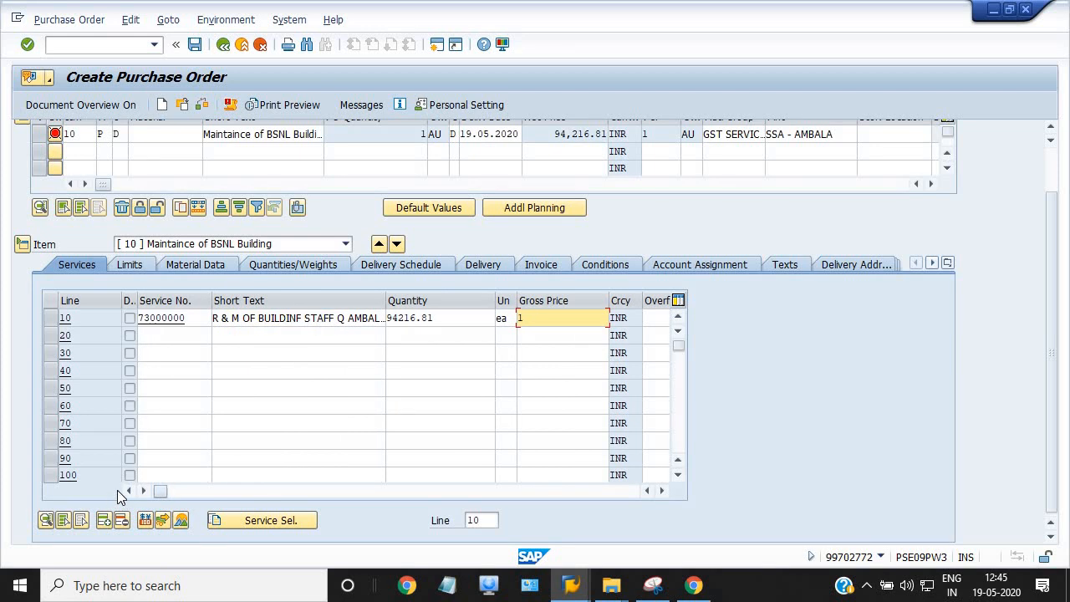
left_click(679, 265)
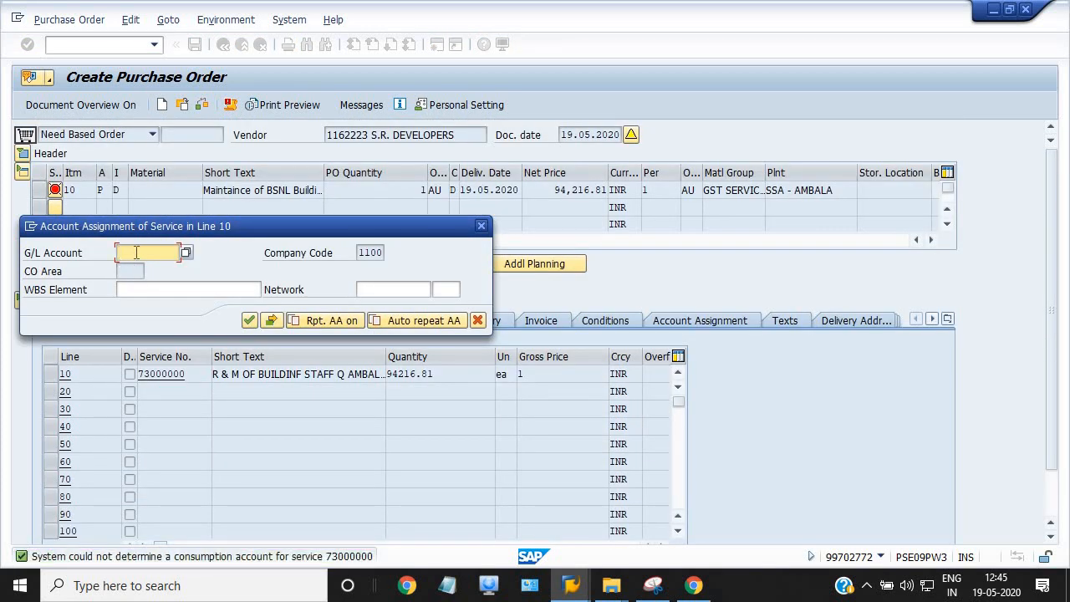
Enter G/L account 5090101 and WBS element CV/18/001611.01, accepting the commitment item warning
type("5")
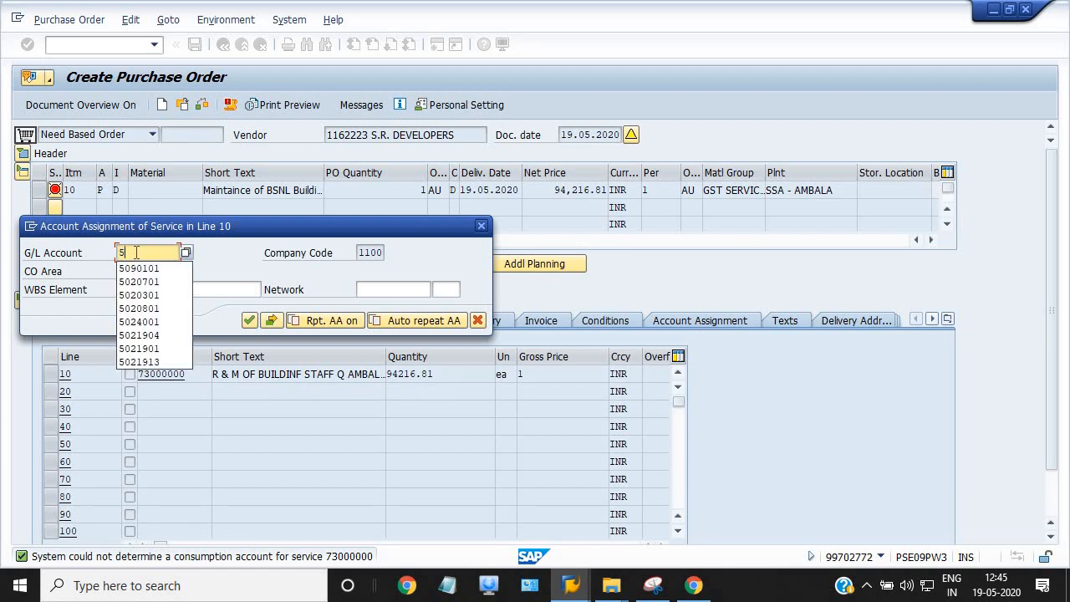
type("0901")
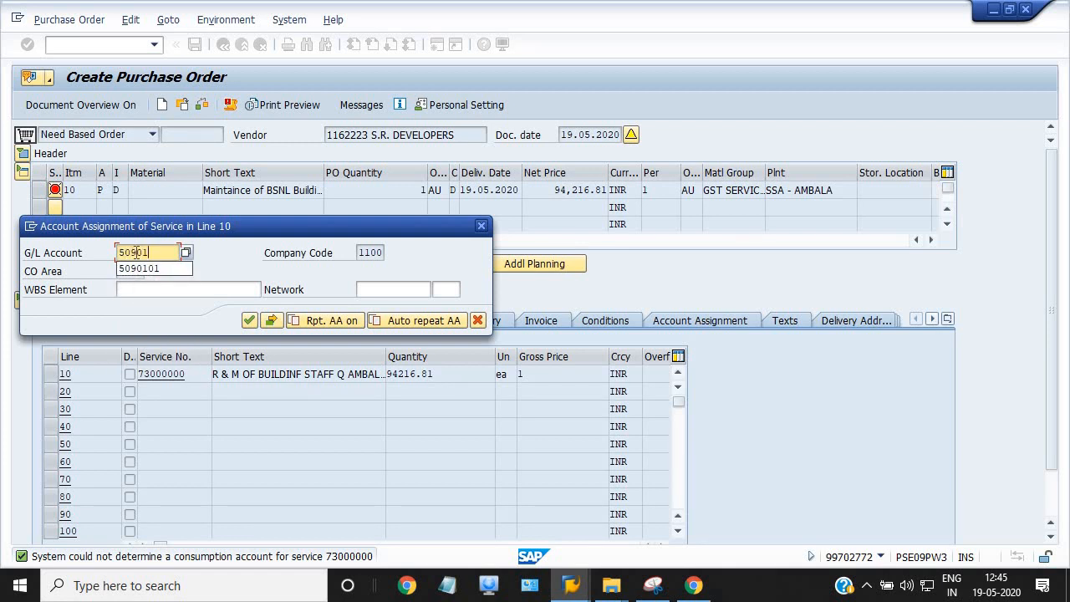
type("01")
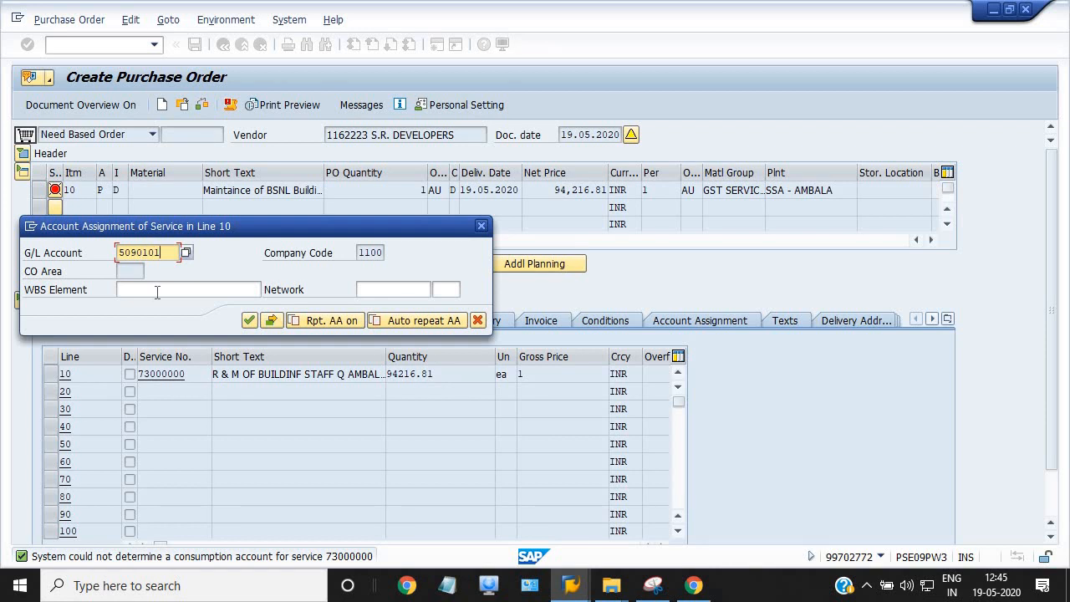
left_click(157, 290)
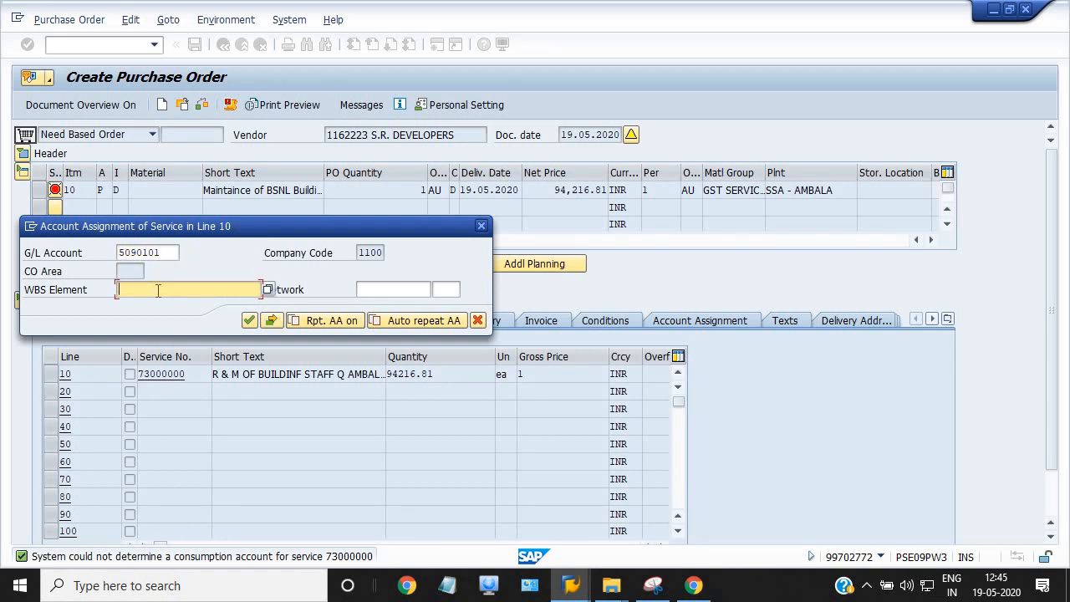
type("CV")
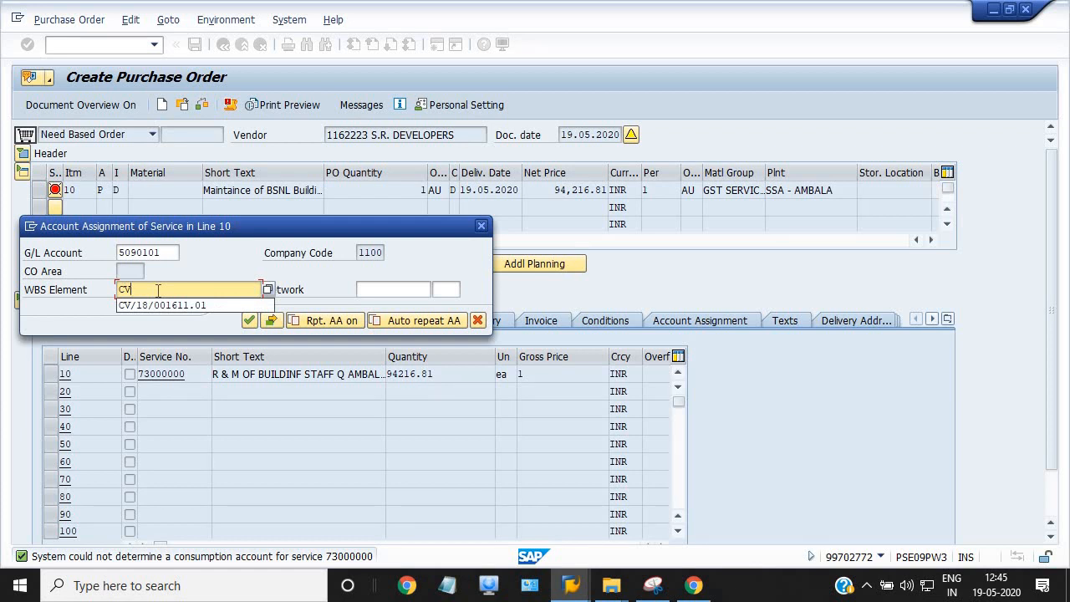
key("Down")
key("Return")
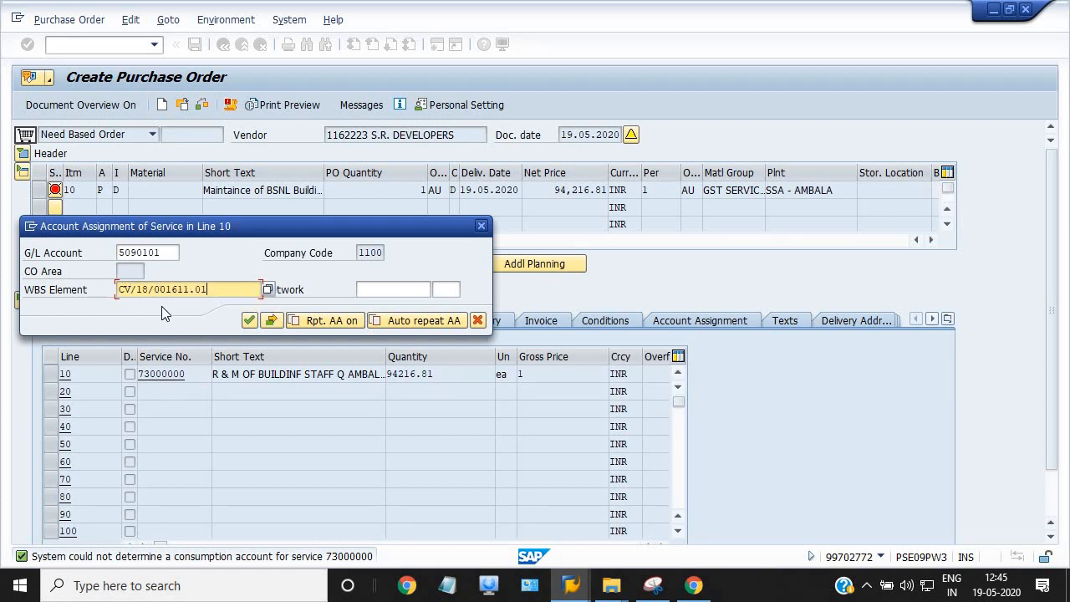
left_click(249, 322)
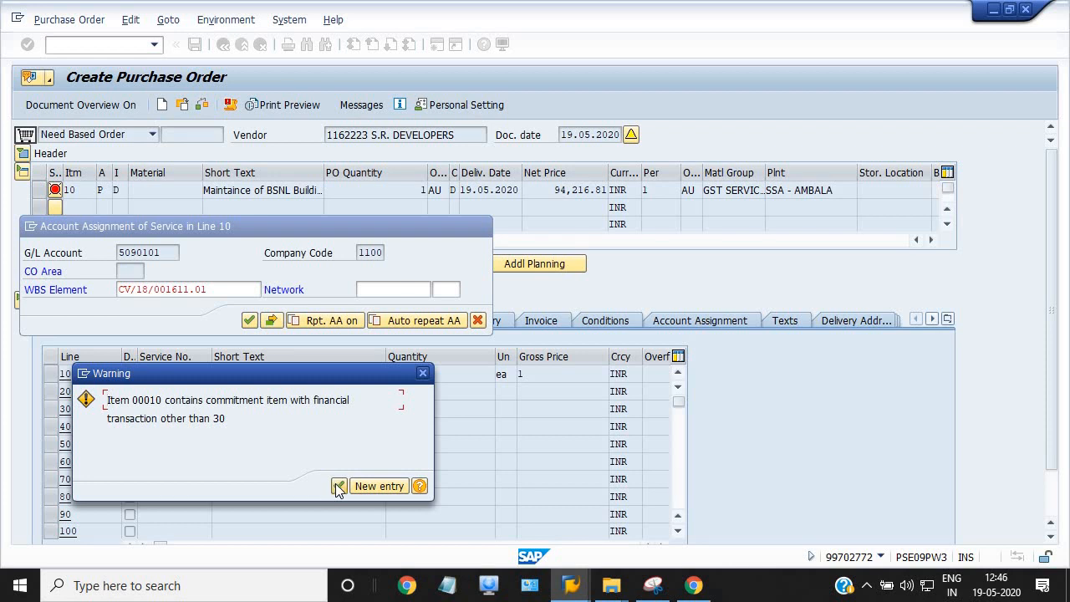
left_click(338, 485)
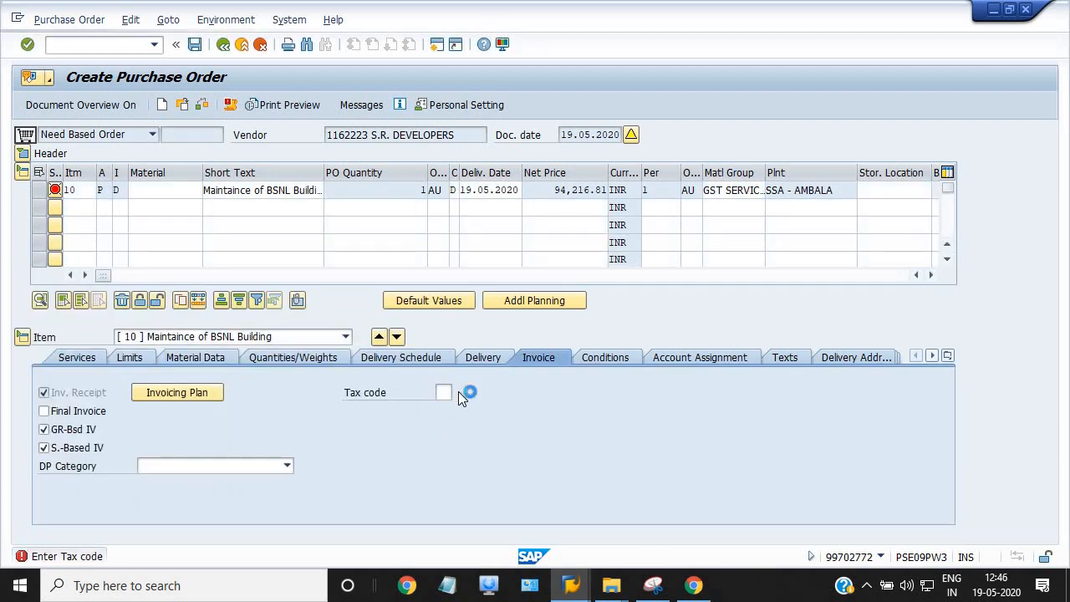
Pick tax code NC (RCM No Credit, CGST 9 + SGST 9) from the tax code list
left_click(458, 392)
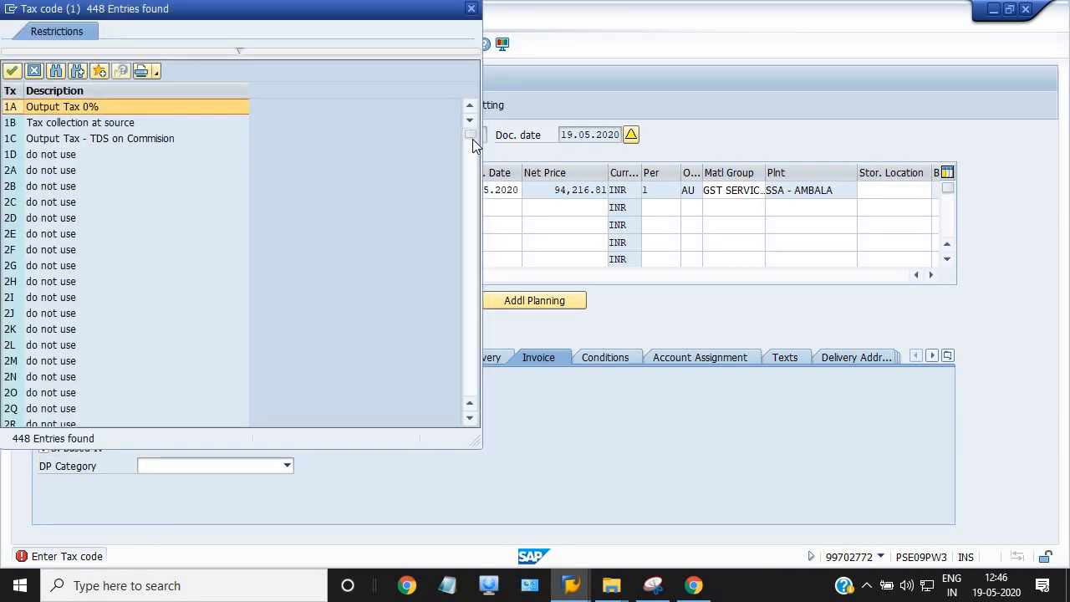
left_click_drag(471, 134, 474, 294)
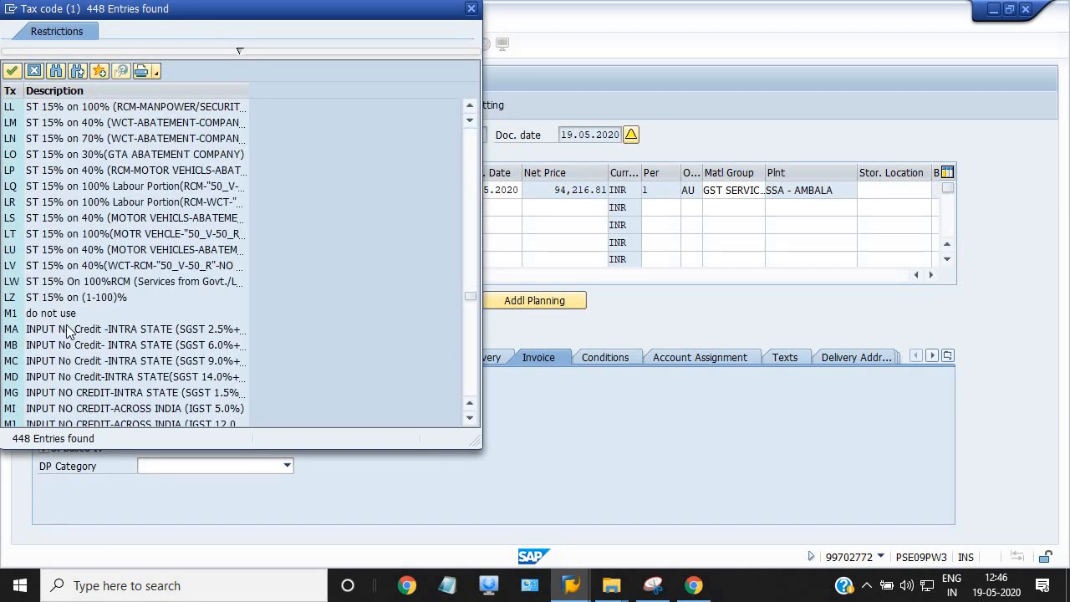
scroll(83, 284, "up", 4)
scroll(88, 284, "up", 9)
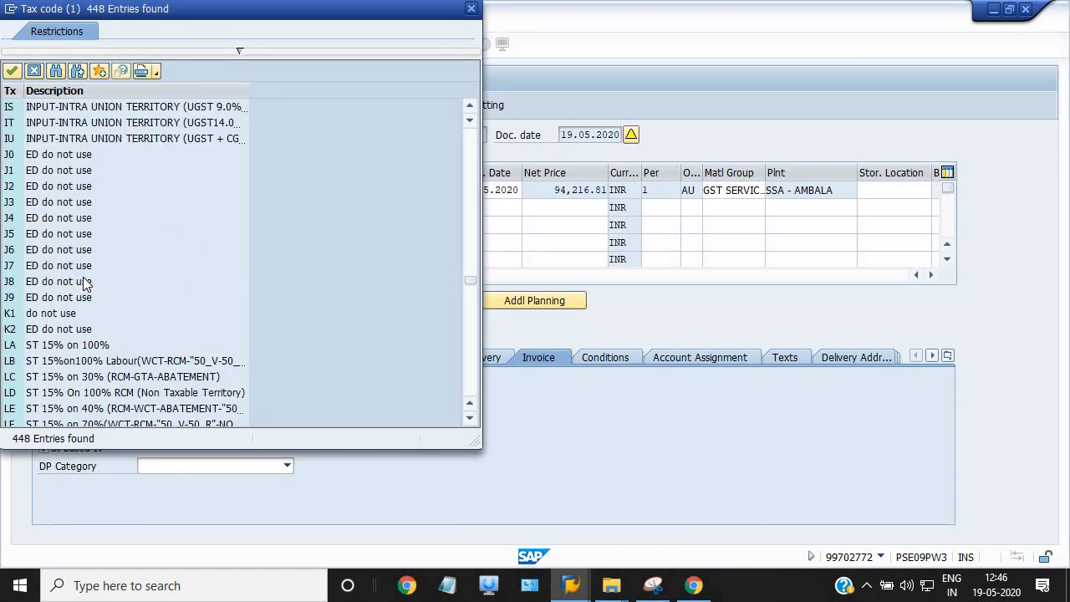
scroll(94, 287, "down", 2)
scroll(97, 289, "down", 10)
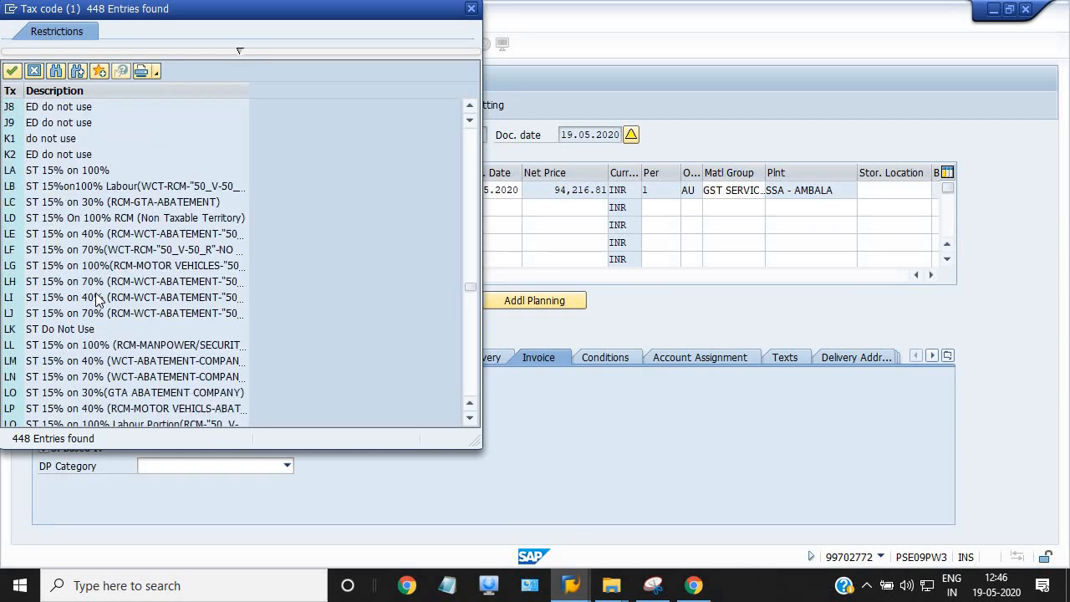
scroll(101, 297, "down", 1)
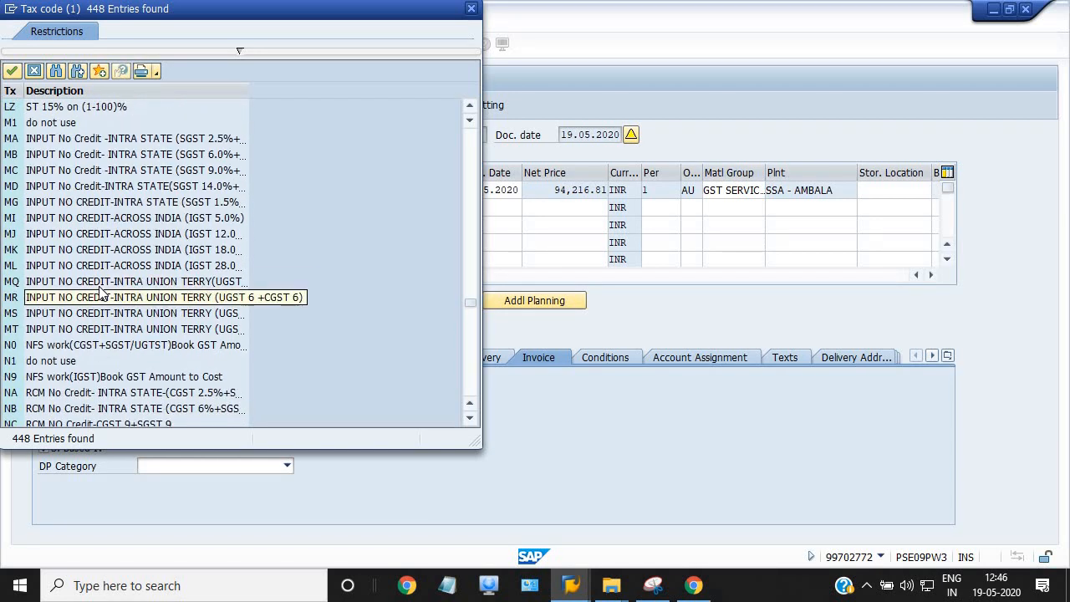
scroll(433, 282, "down", 4)
scroll(429, 283, "down", 2)
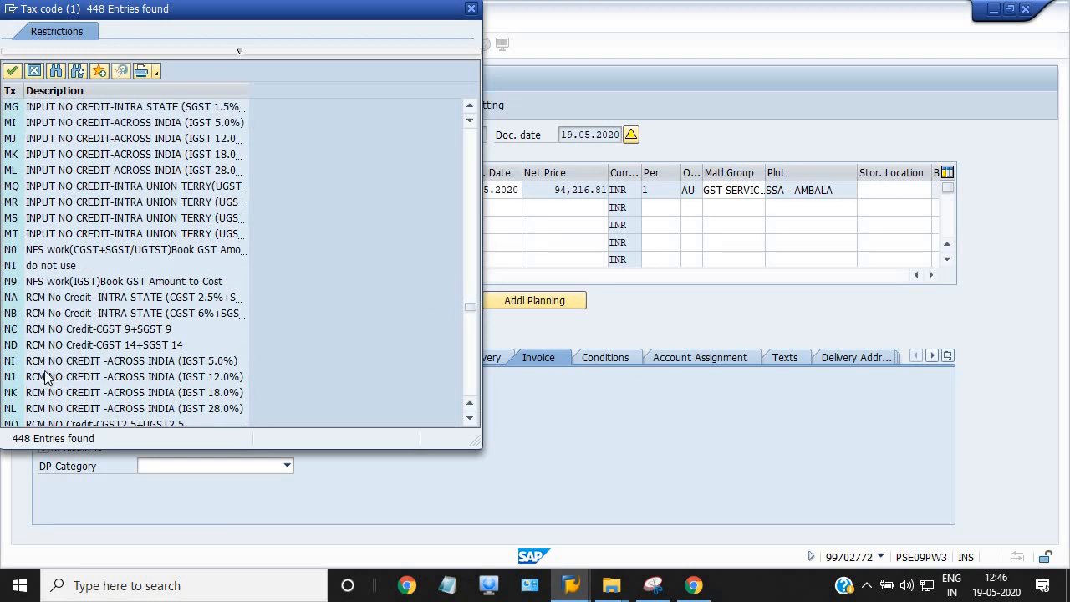
double_click(85, 331)
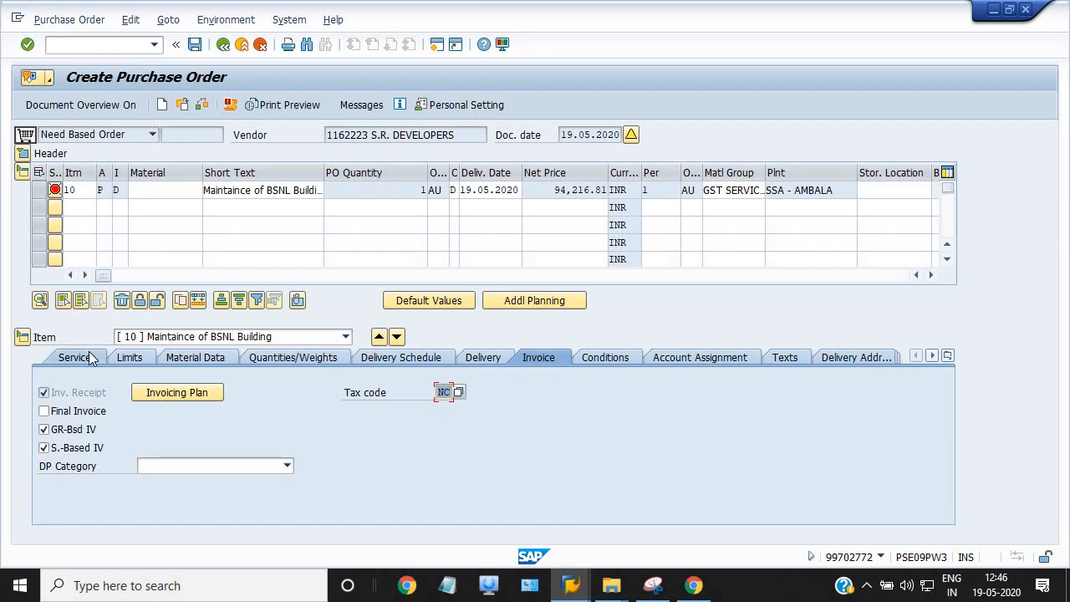
Enter tax code NC in service line 10's tax details and accept the commitment-item warning
left_click(78, 359)
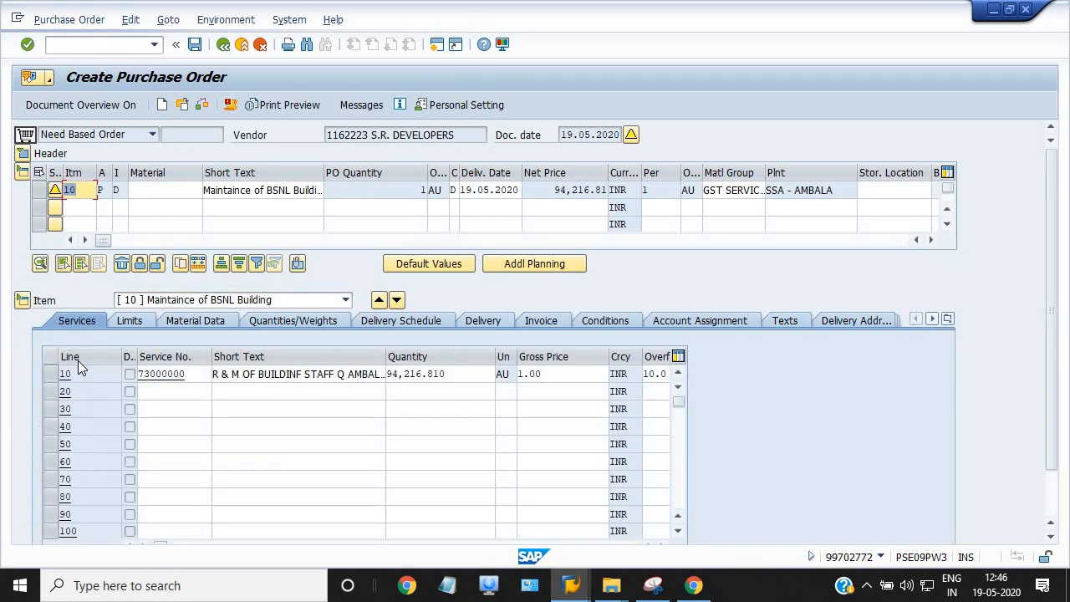
left_click_drag(1051, 328, 1060, 517)
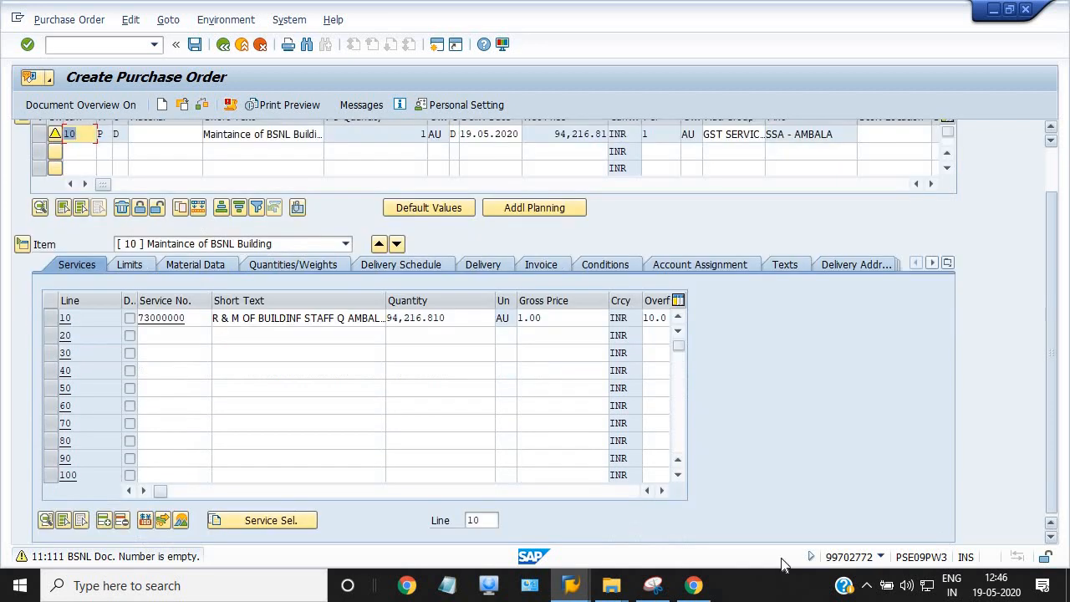
left_click(50, 319)
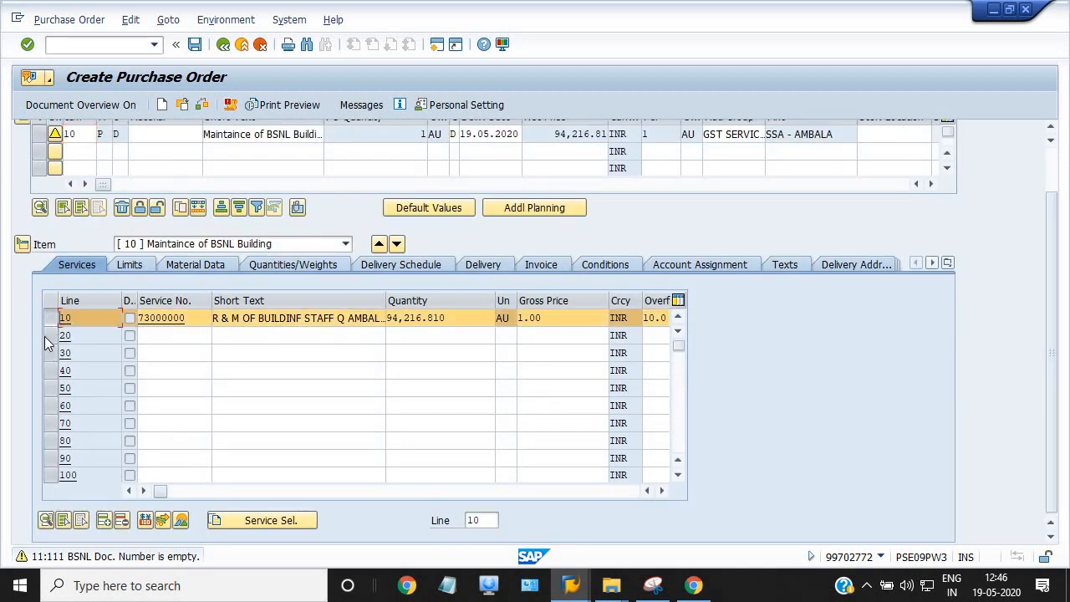
left_click(47, 521)
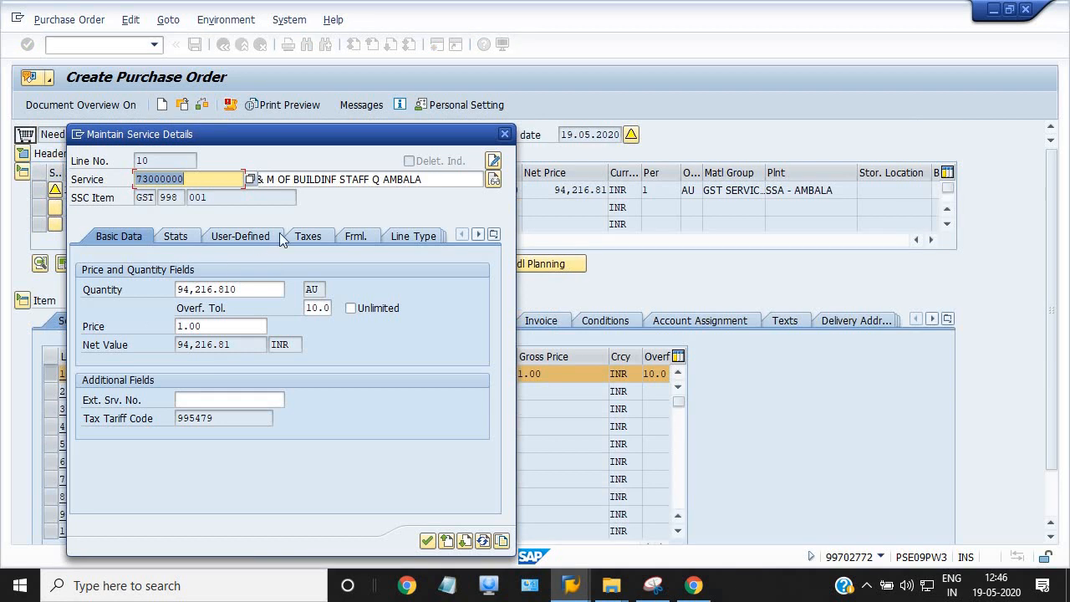
left_click(305, 235)
left_click(181, 326)
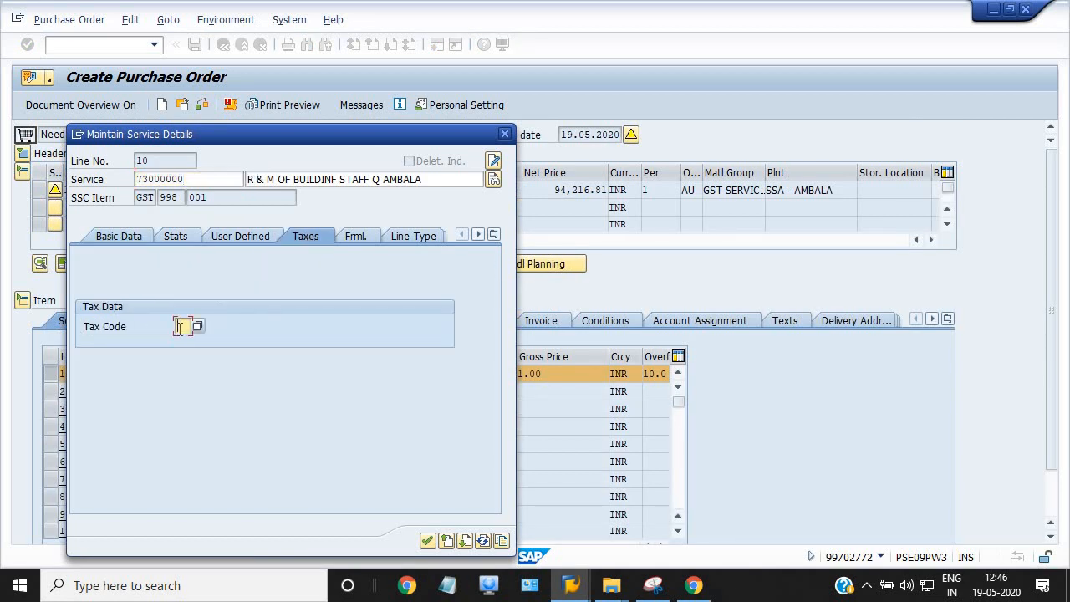
type("NC")
key("Return")
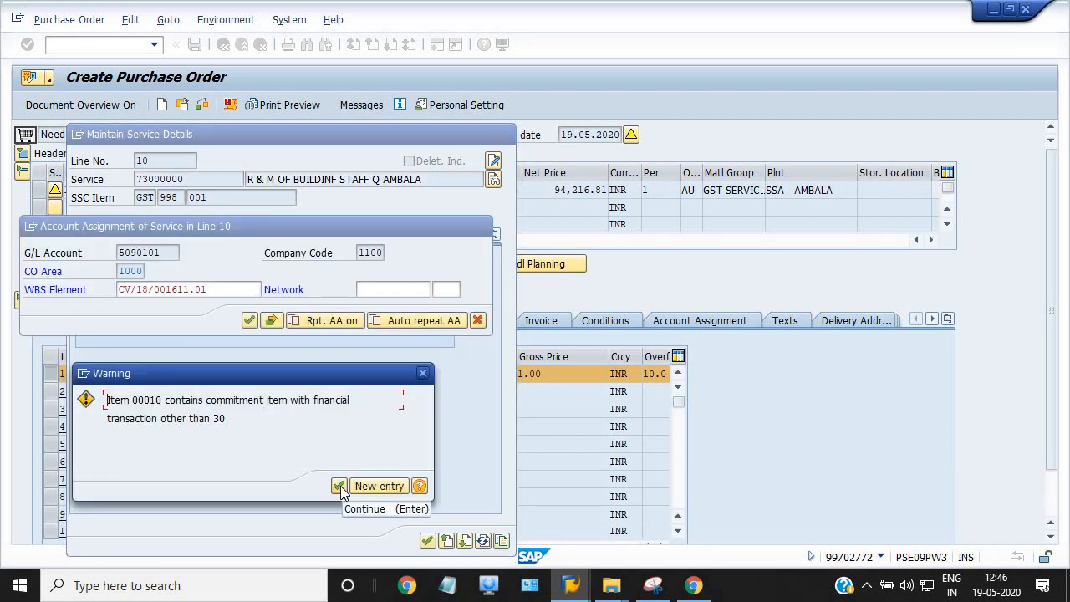
left_click(340, 486)
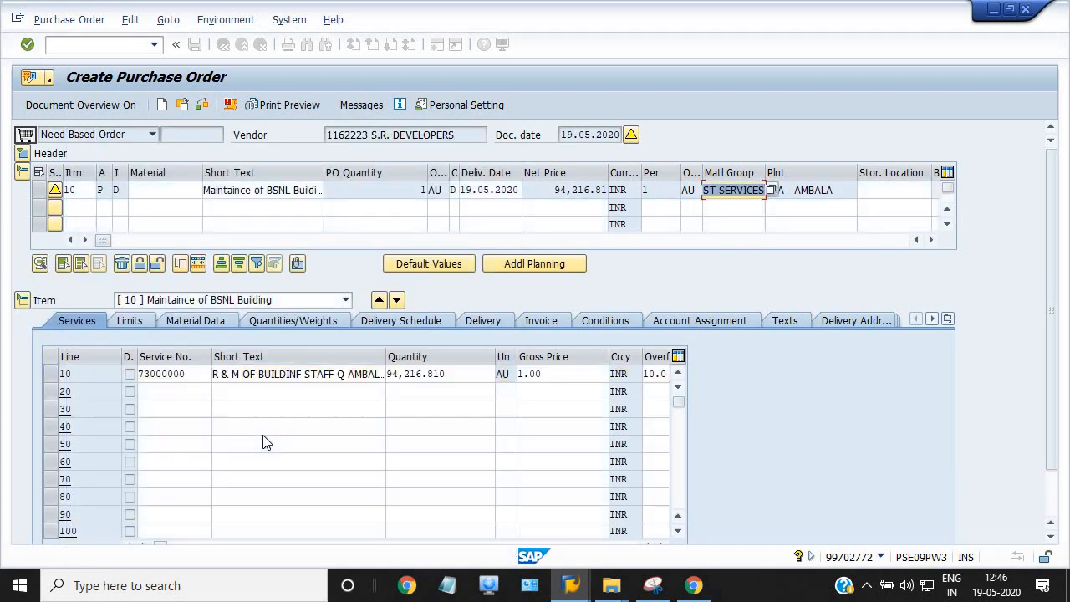
In the header Customer Data, reuse the earlier BSNL Document Number and set Reference Circle 1017
left_click(23, 153)
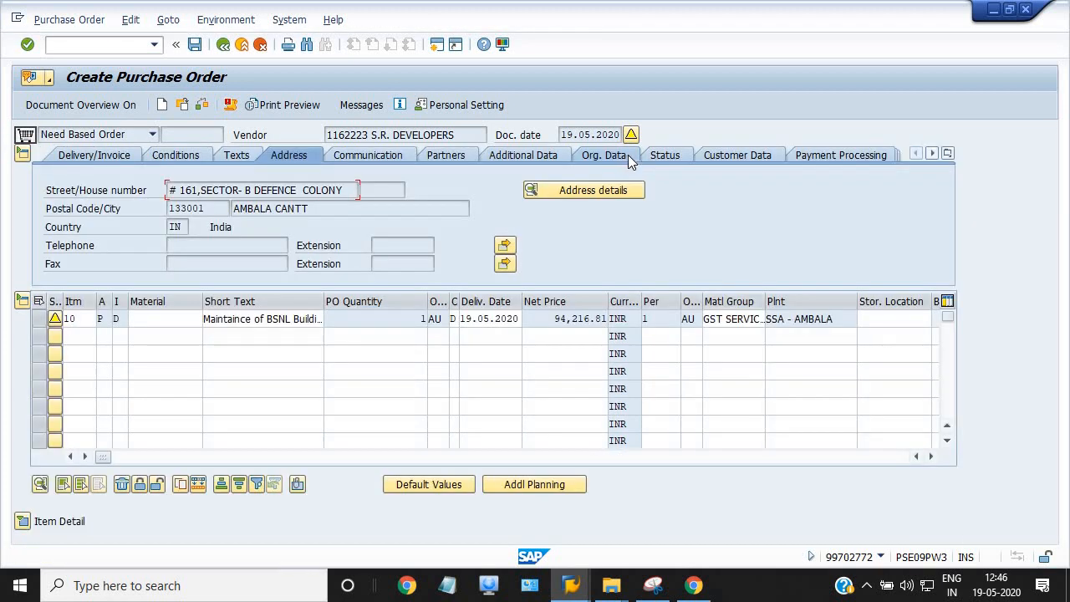
left_click(726, 155)
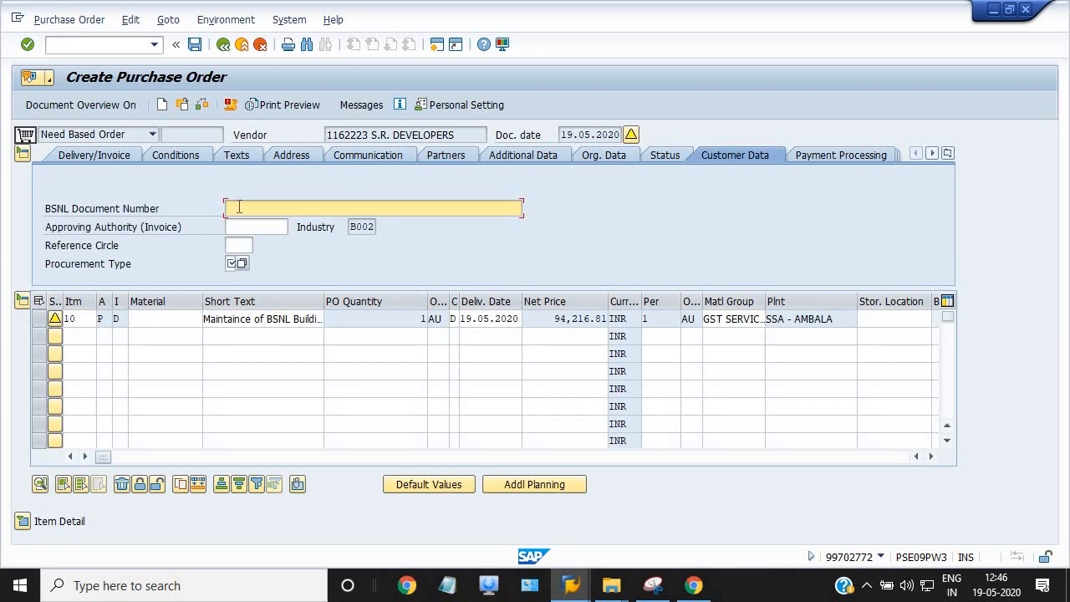
left_click(238, 206)
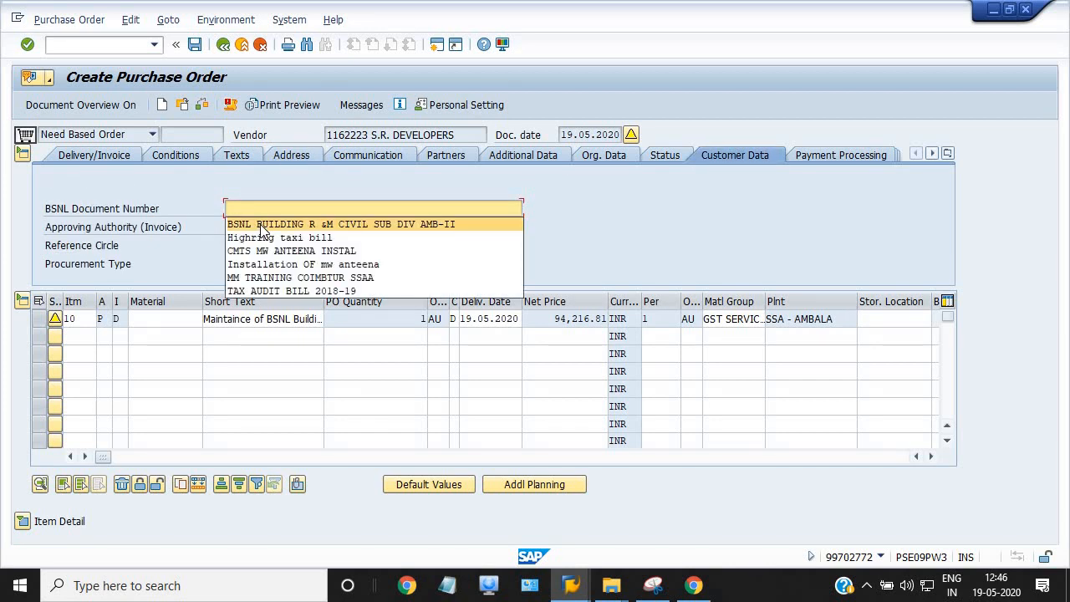
left_click(260, 224)
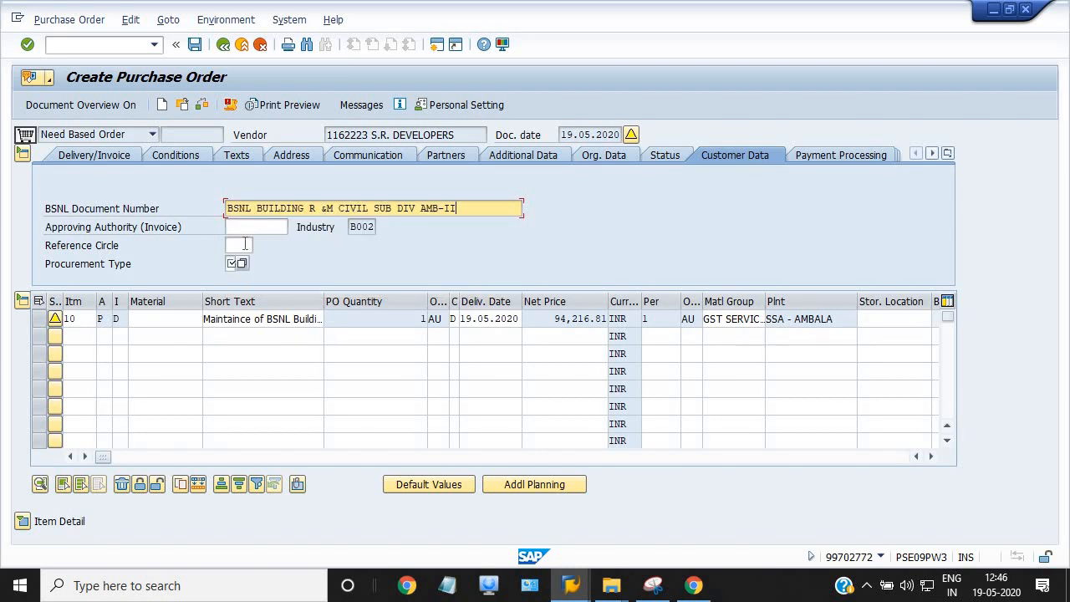
left_click(243, 245)
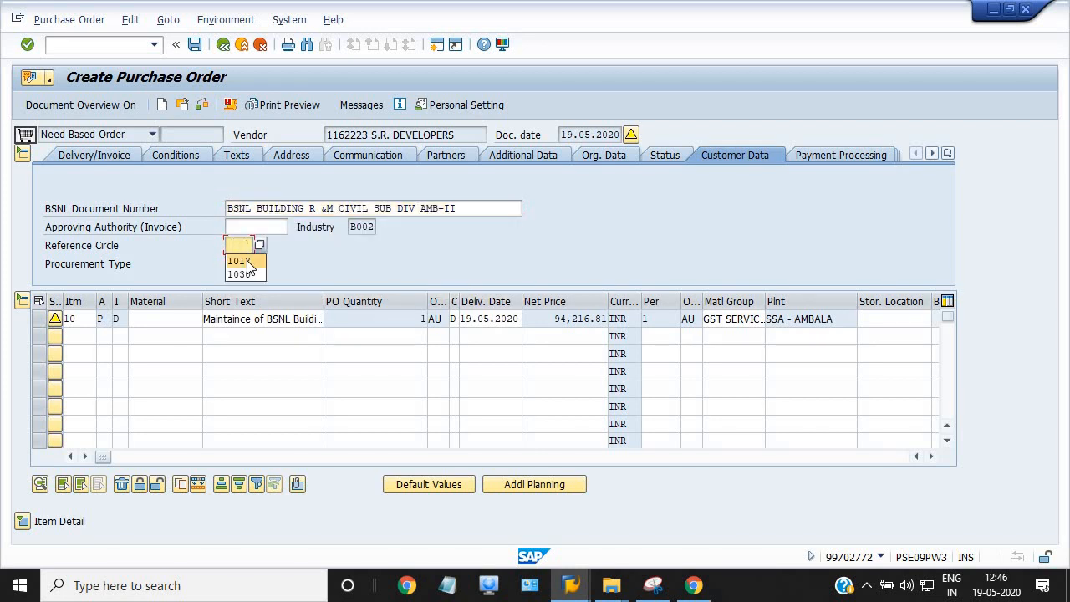
left_click(246, 264)
Choose Procurement Type O from the list and check the order for errors
left_click(233, 264)
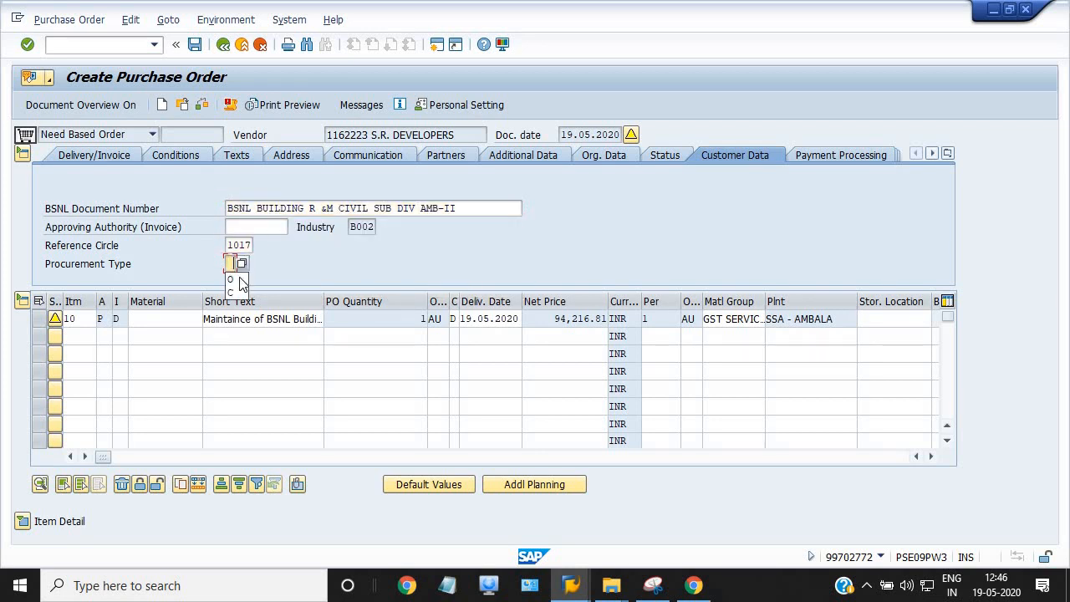
left_click(242, 263)
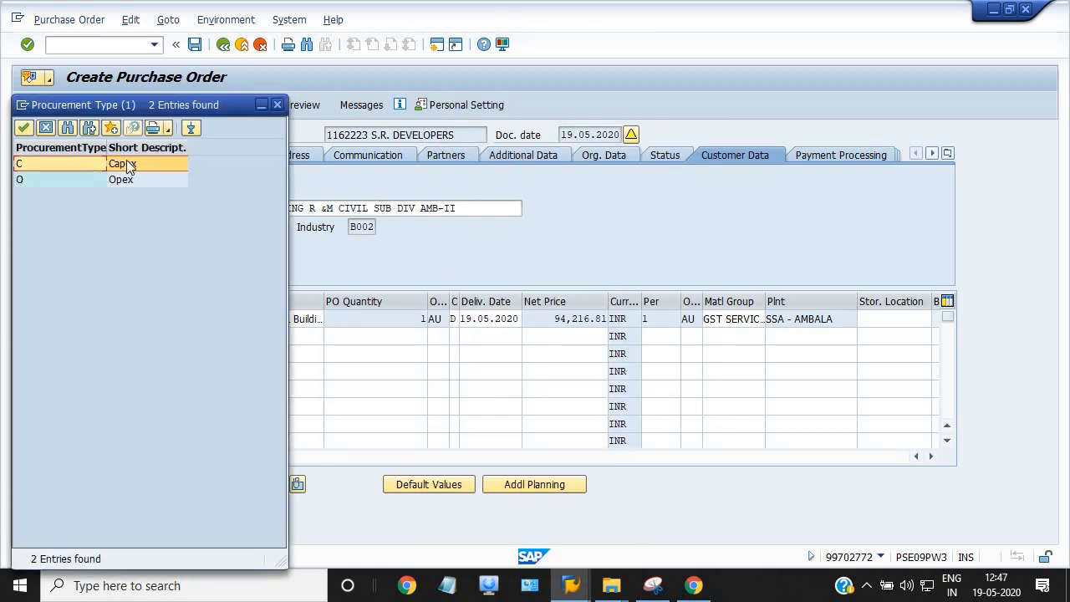
double_click(132, 162)
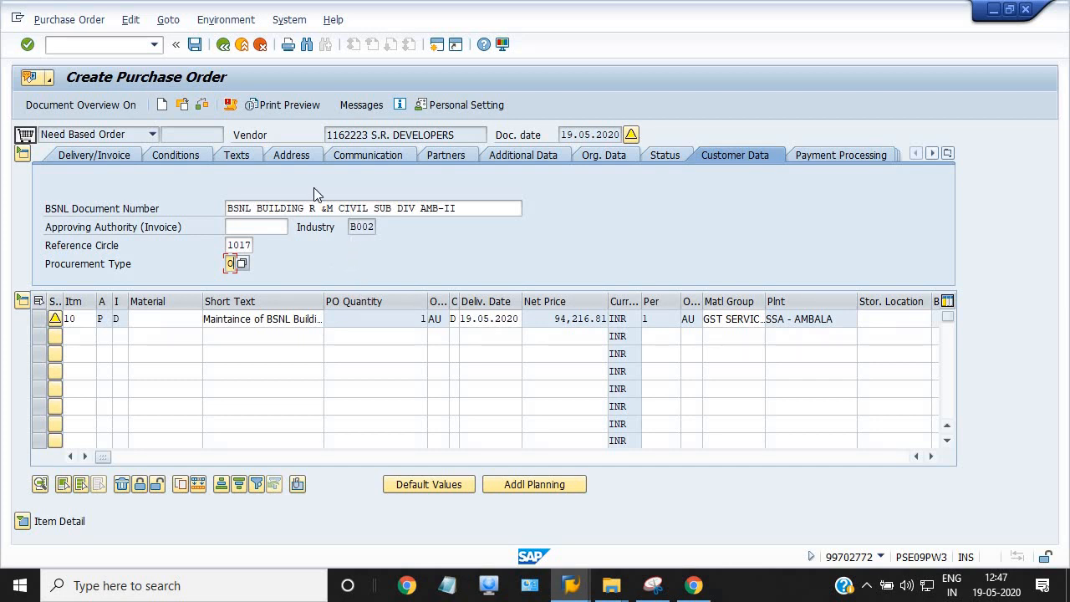
left_click(201, 106)
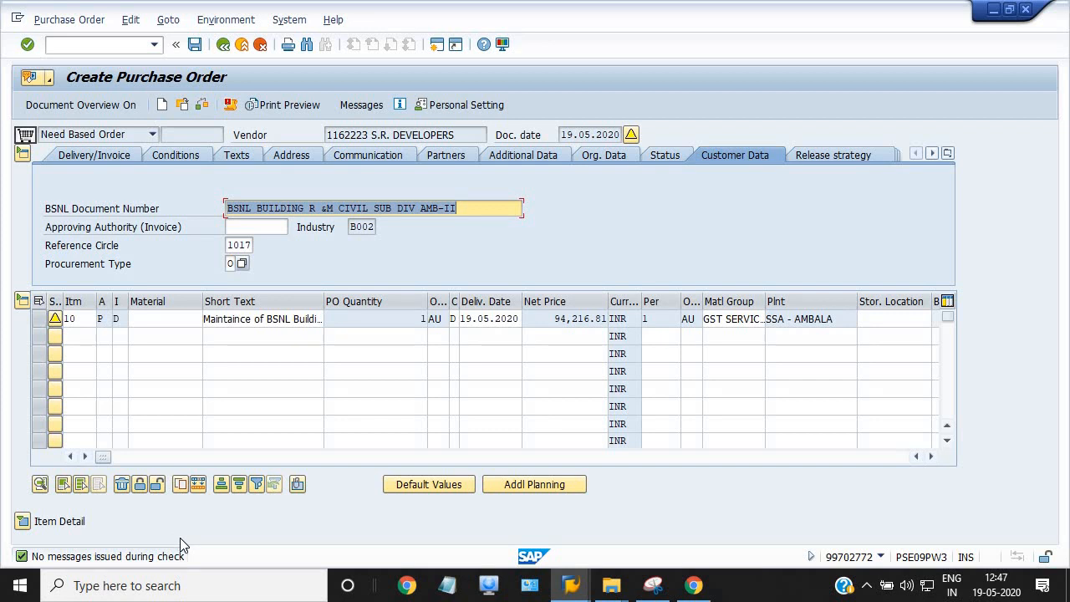
Save the need-based purchase order and read the full order-created message
left_click(195, 45)
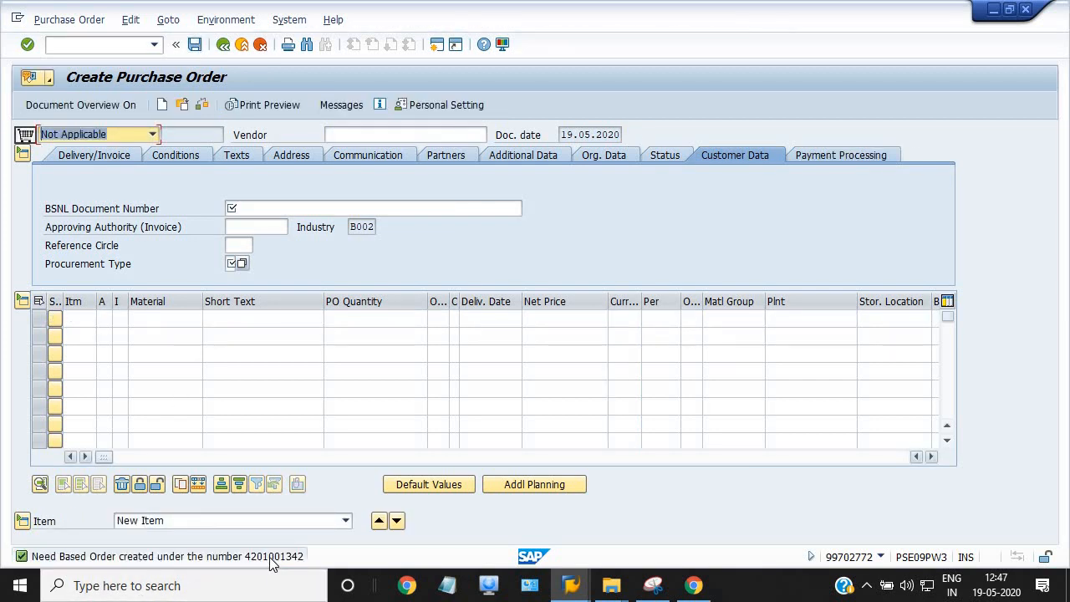
left_click(276, 557)
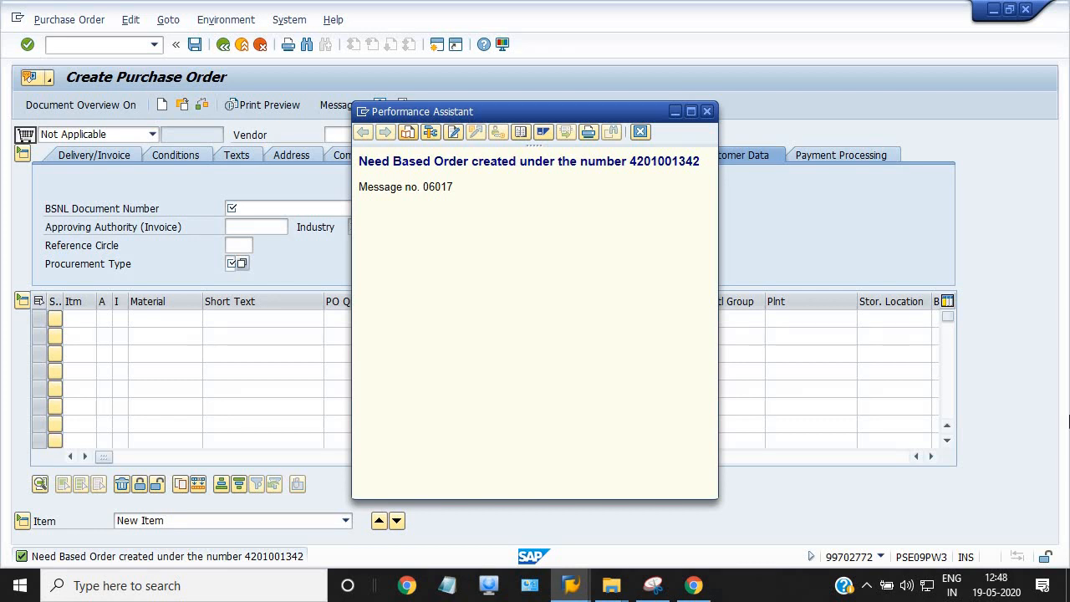
left_click(674, 112)
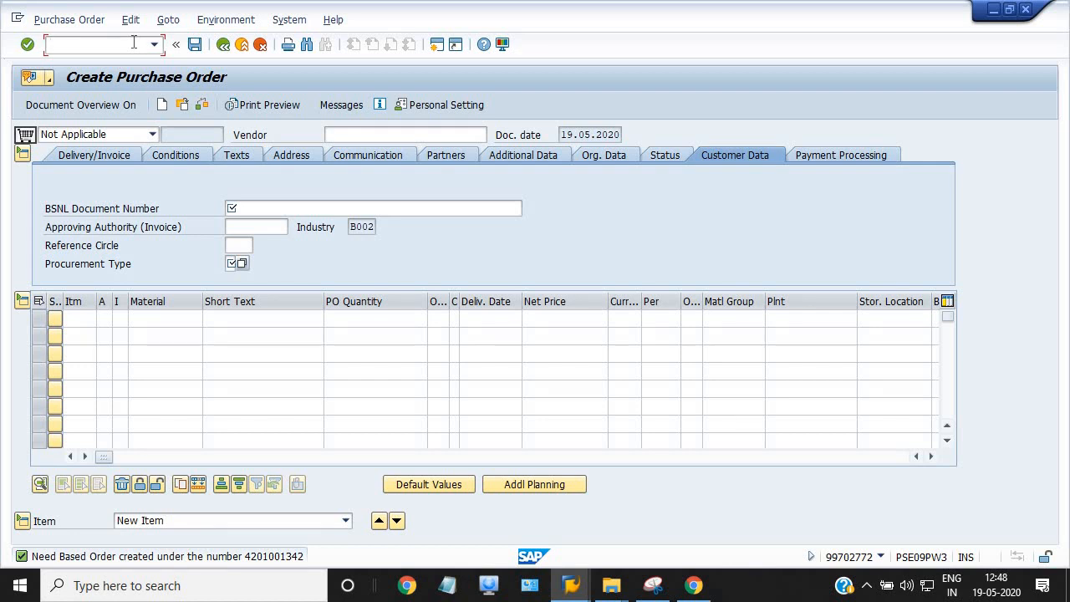
Display the saved order with /NME23N and open its work order print preview
type("/NME23N")
key("Return")
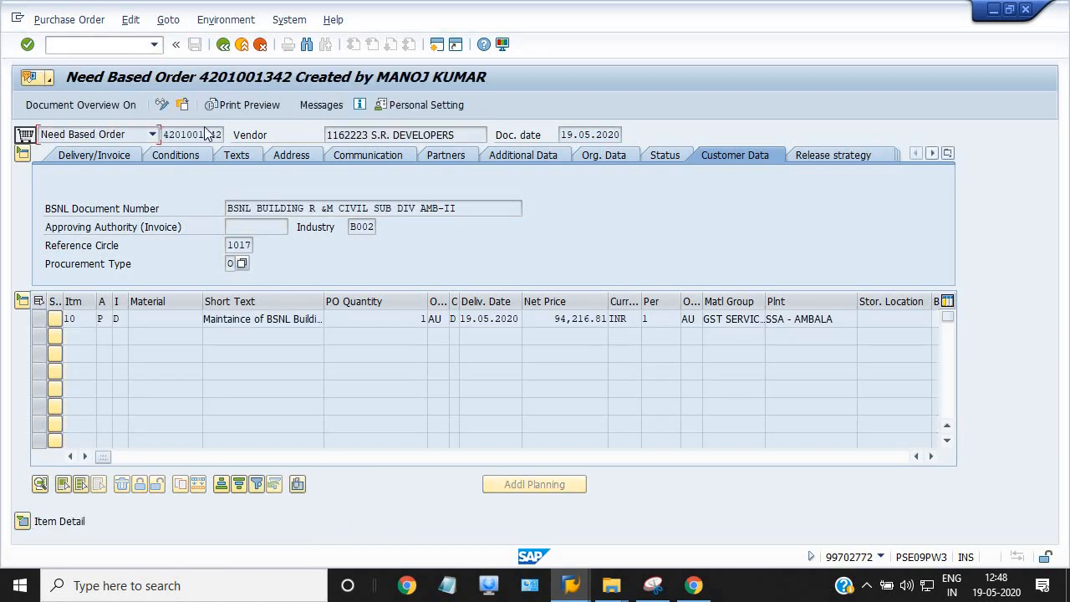
left_click(255, 107)
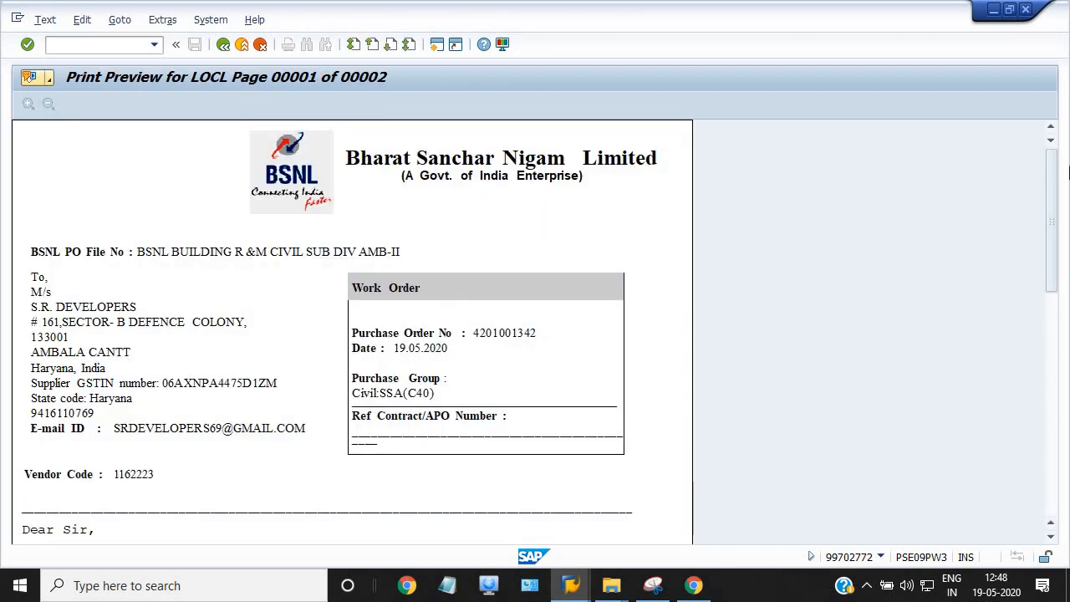
Look through the work order preview totalling 111175.83, then return to the Need Based Order
left_click(1056, 361)
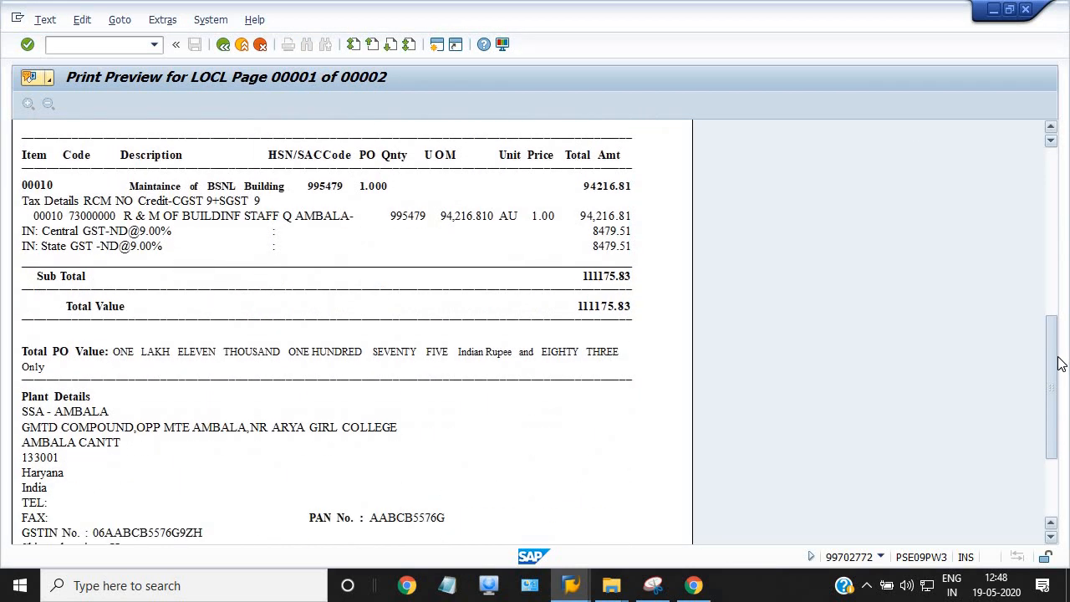
left_click_drag(1057, 357, 1060, 334)
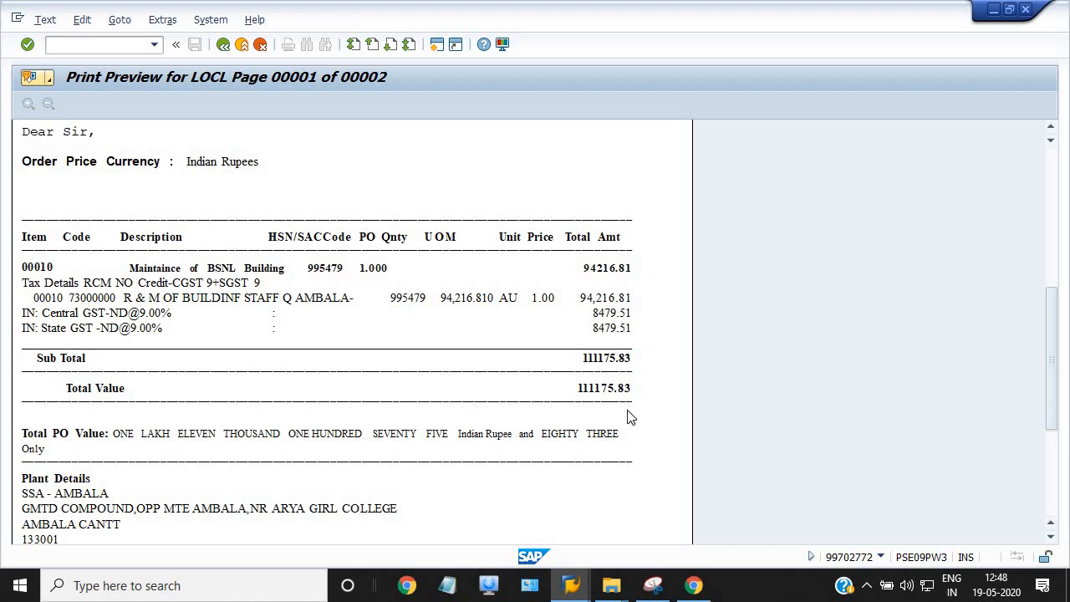
scroll(674, 387, "down", 1)
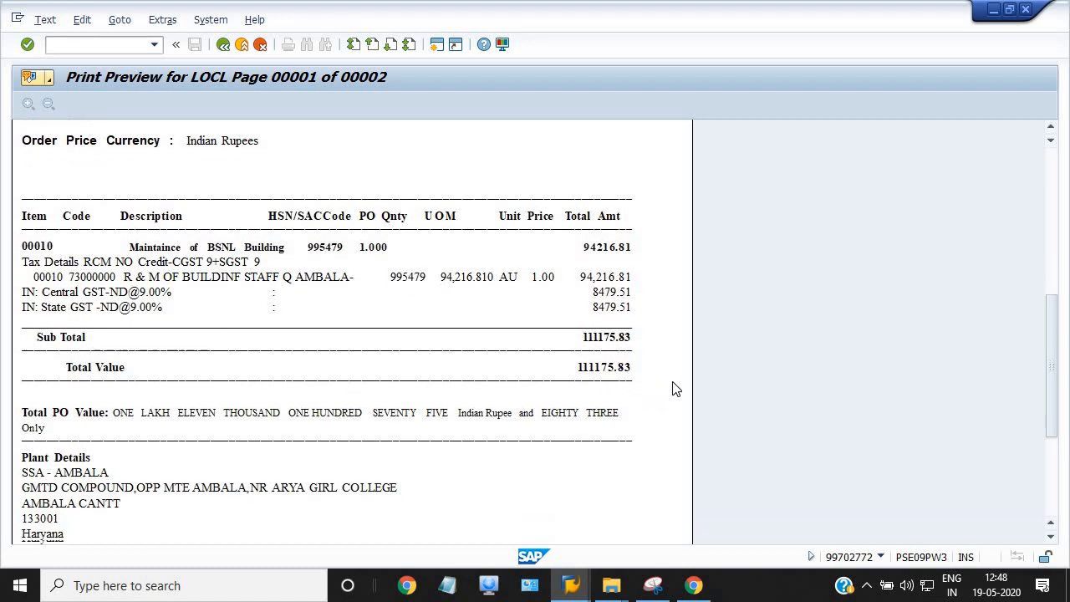
scroll(674, 380, "up", 3)
scroll(677, 379, "up", 5)
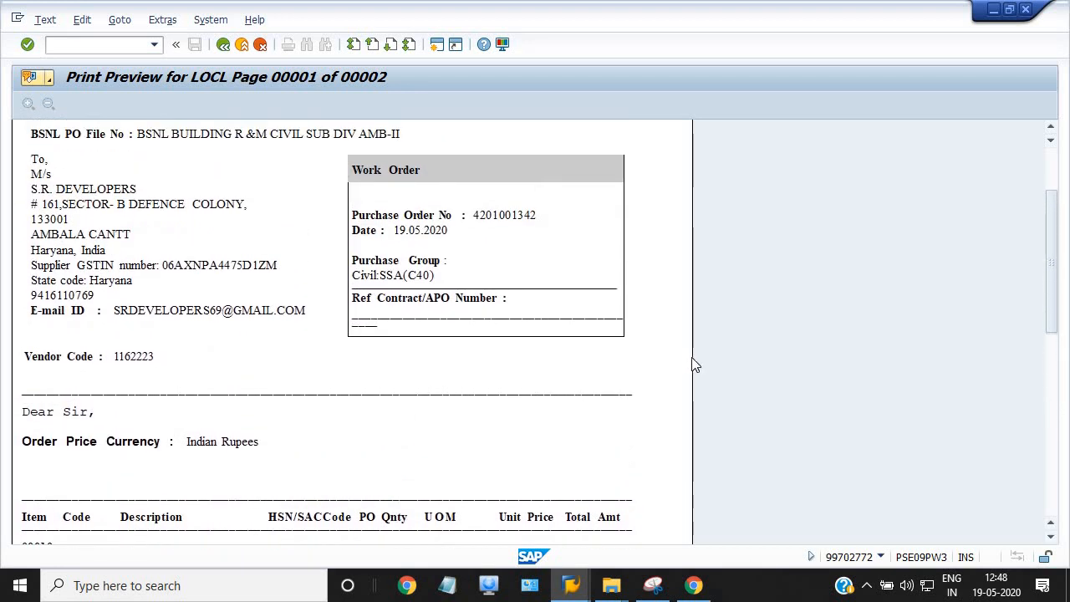
scroll(354, 289, "up", 1)
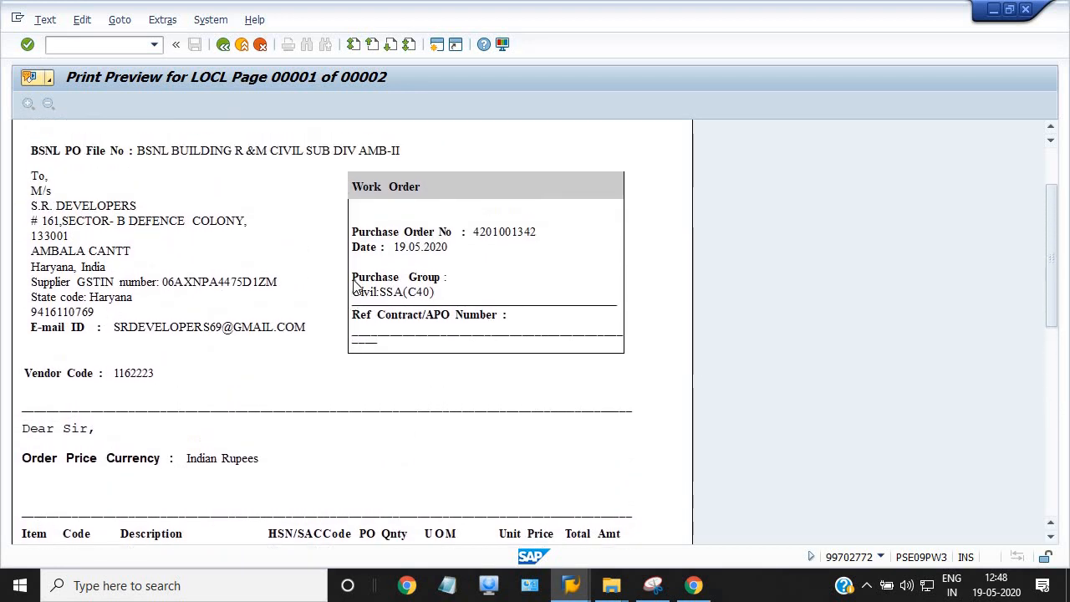
scroll(472, 291, "up", 2)
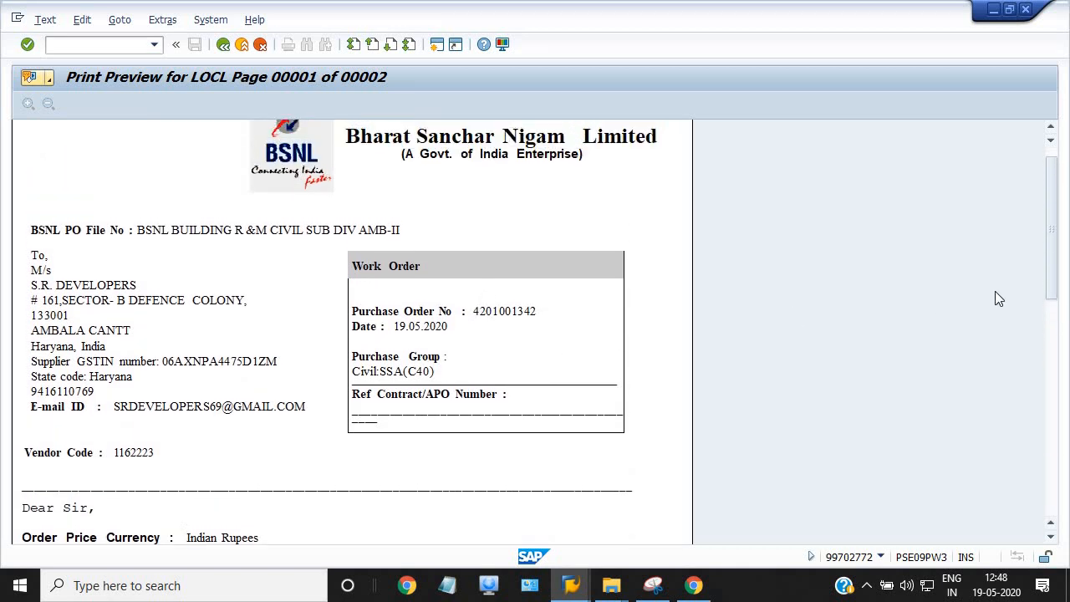
scroll(1063, 334, "down", 7)
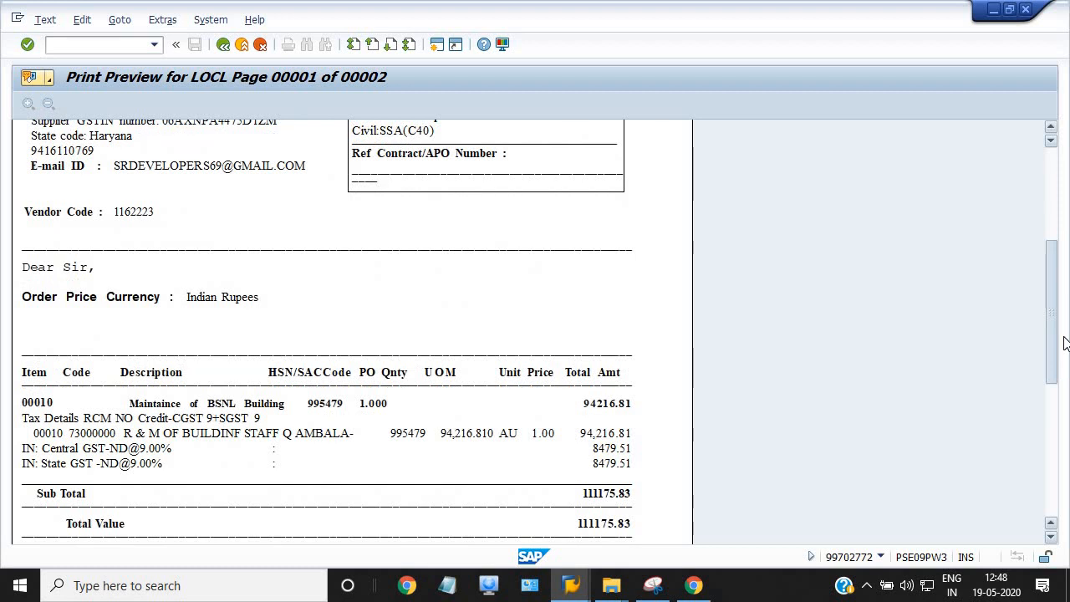
scroll(1064, 370, "down", 3)
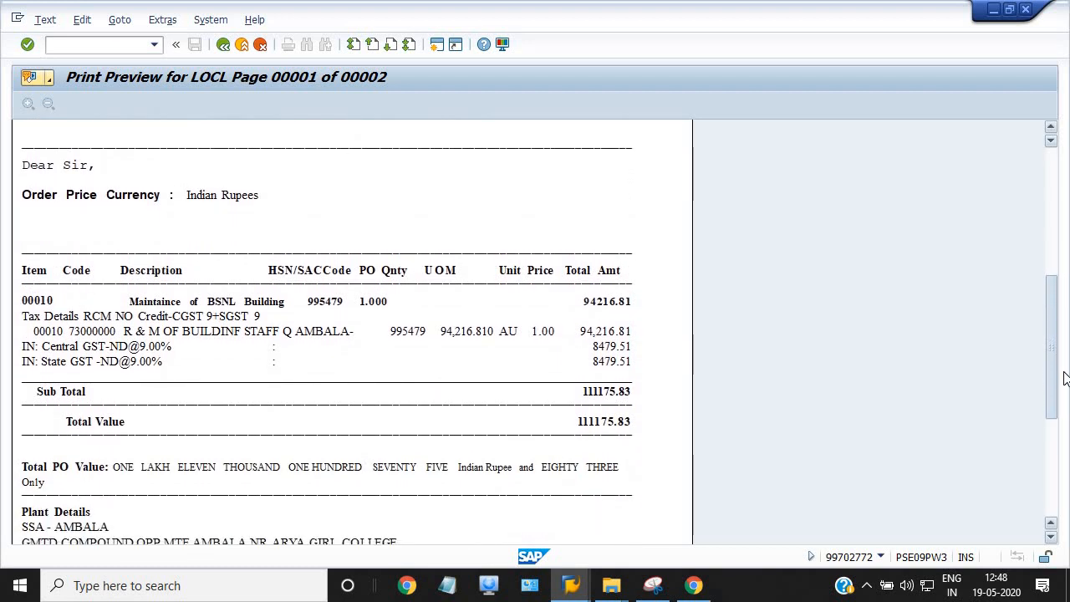
scroll(1064, 372, "up", 5)
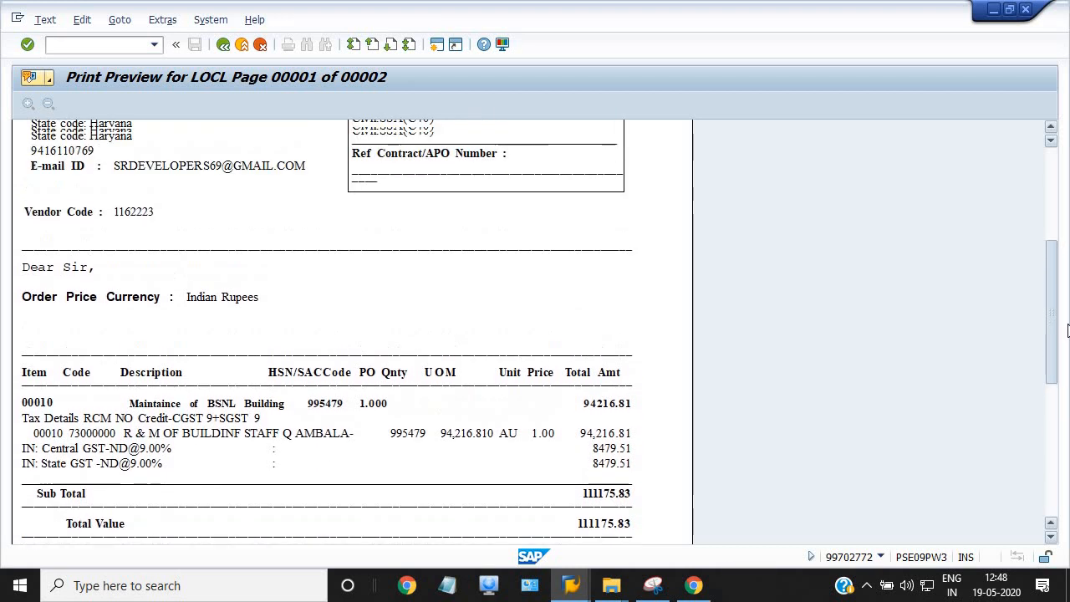
scroll(1068, 314, "up", 5)
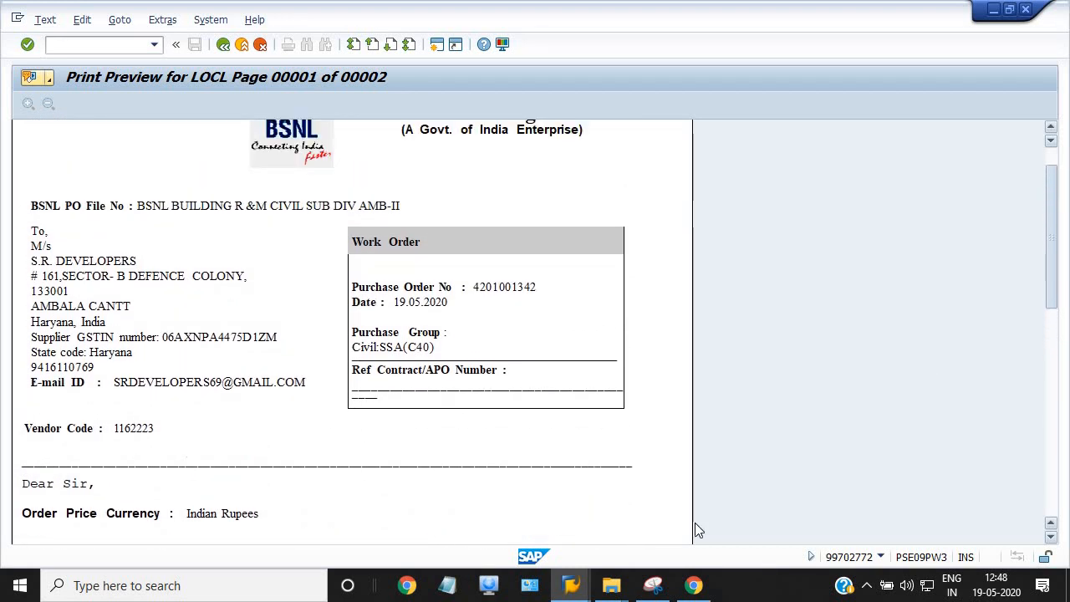
left_click(575, 591)
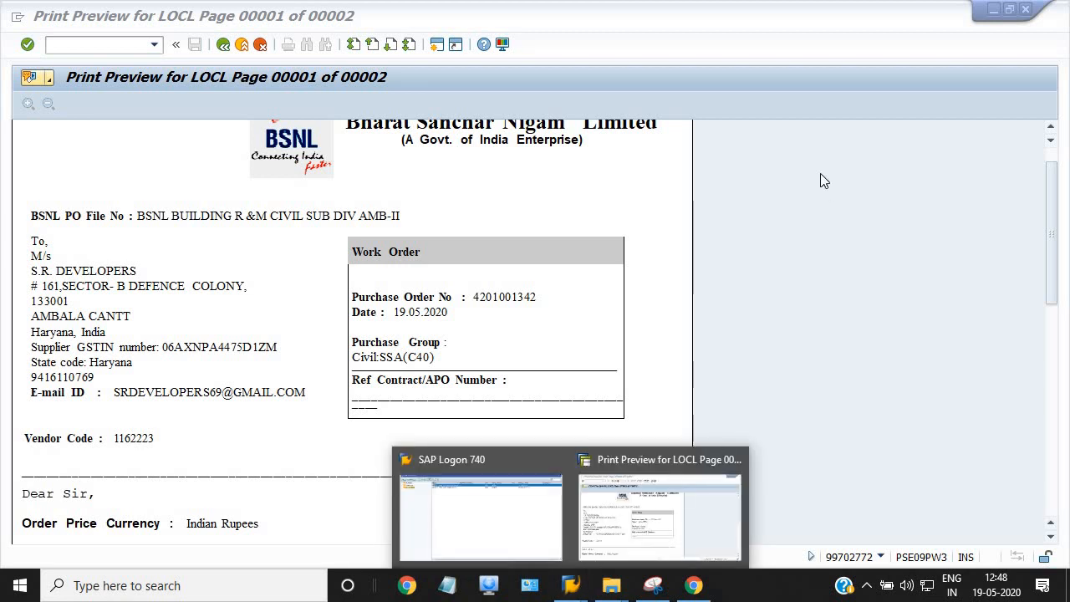
left_click(223, 46)
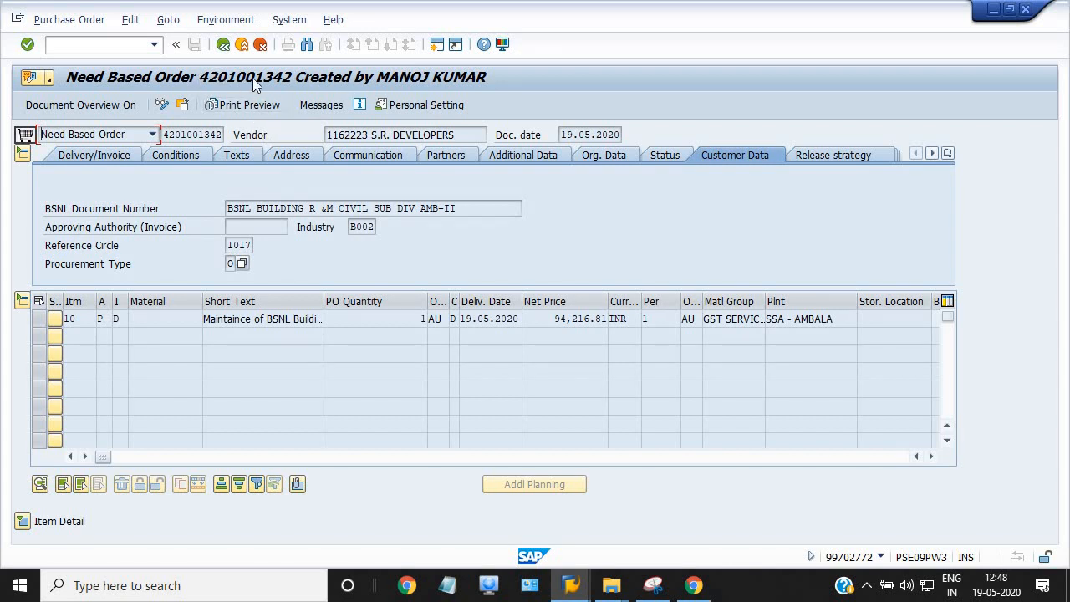
Open a second SAP session and start the ME9F message output report
left_click(436, 44)
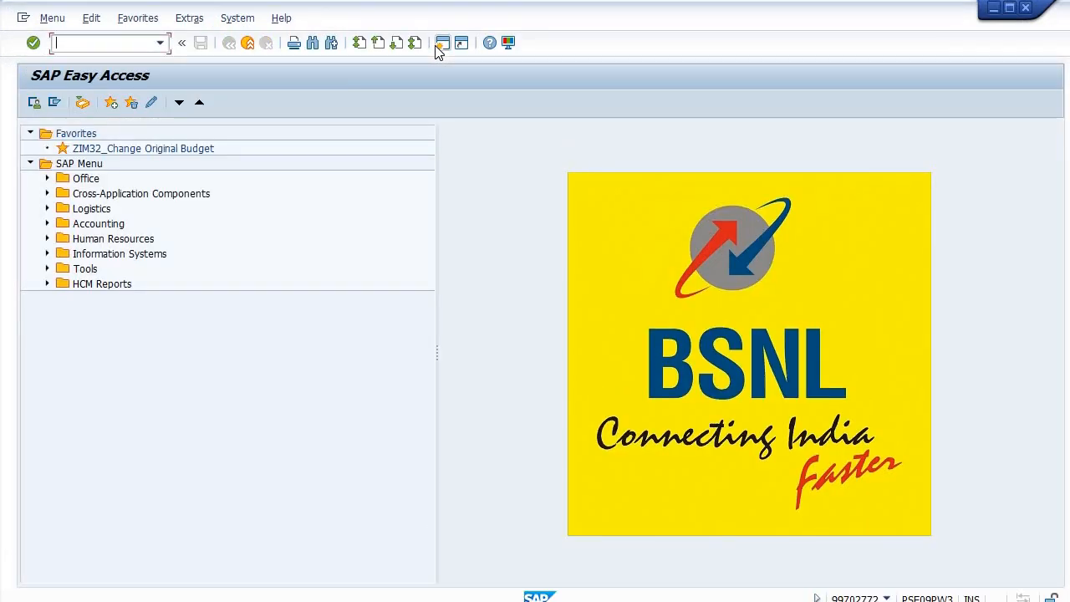
type("ME9F")
key("Return")
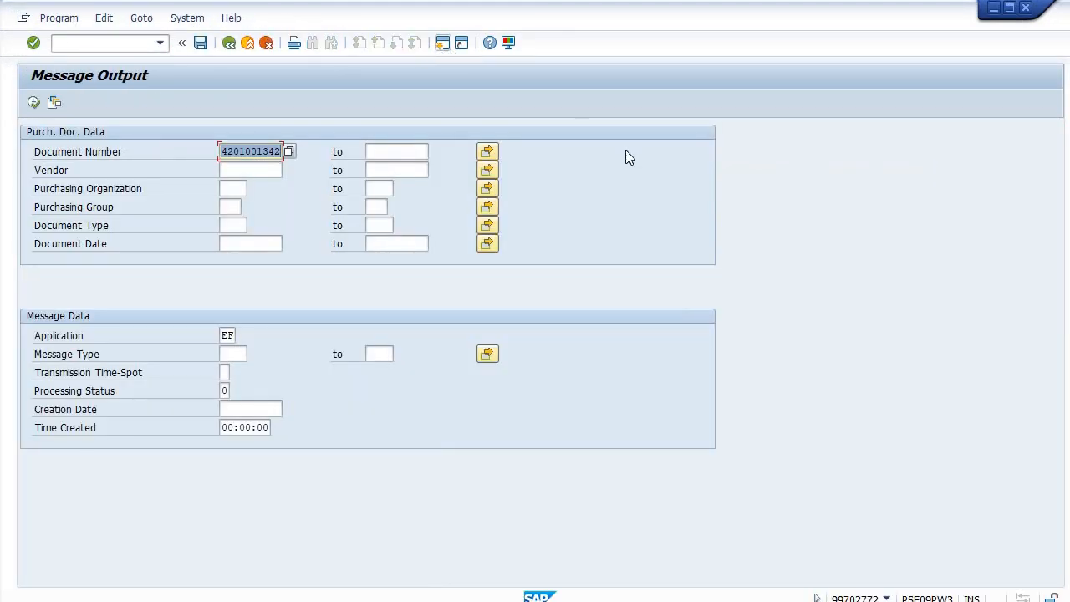
left_click(33, 104)
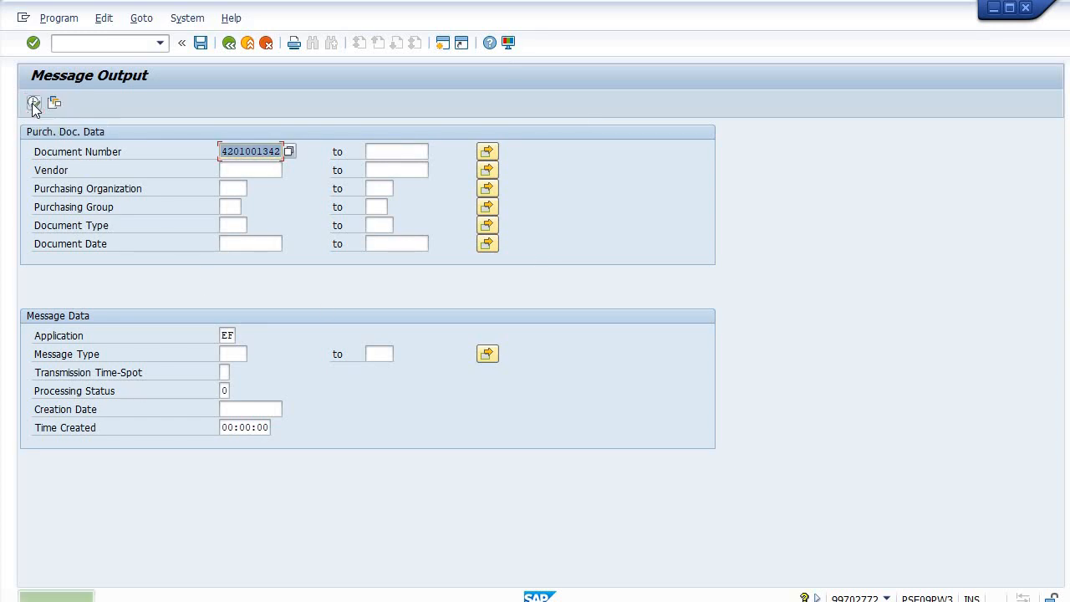
Run message output with Application EF and Processing Status 1, then return to Easy Access
left_click(231, 335)
key("BackSpace")
key("BackSpace")
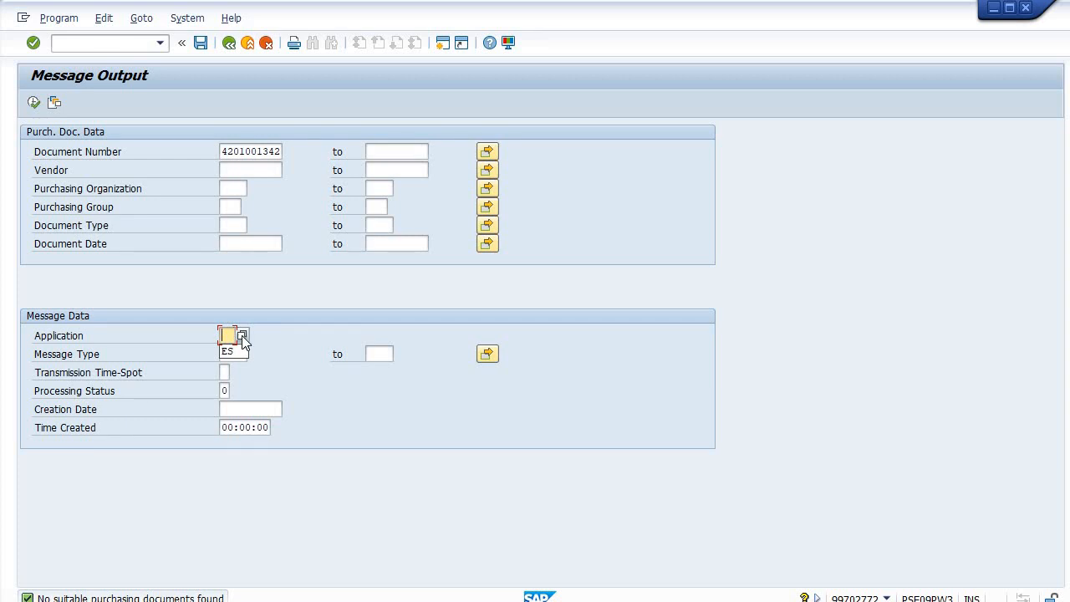
left_click(242, 334)
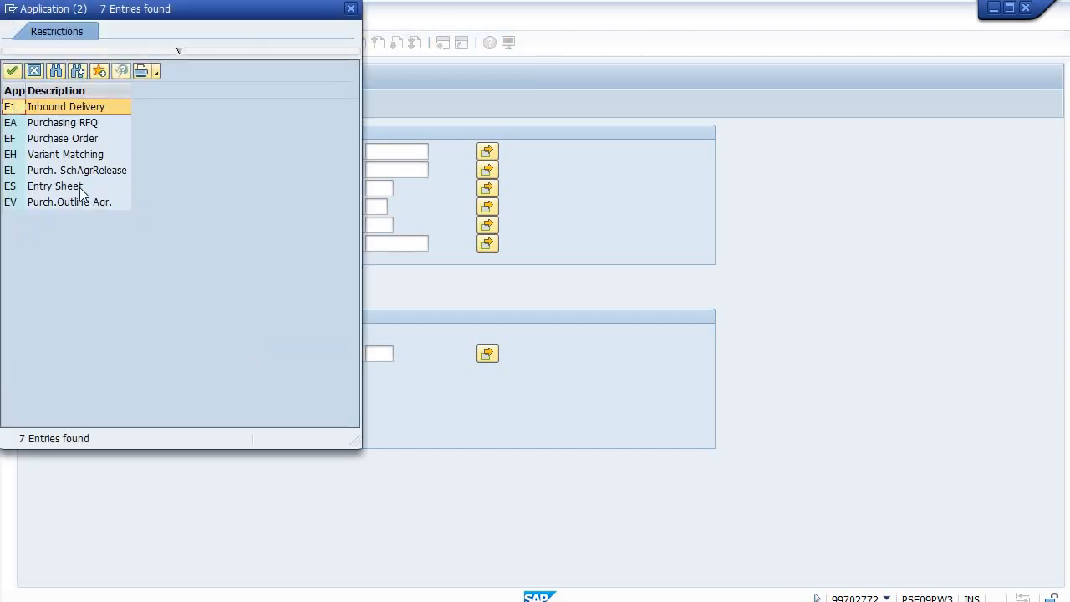
double_click(61, 141)
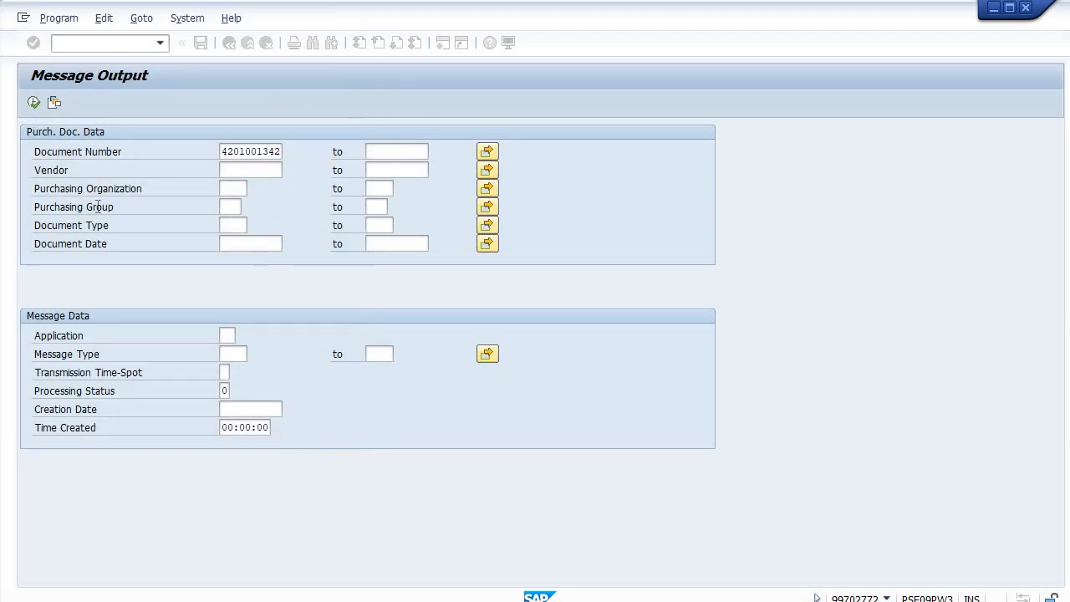
left_click(226, 389)
left_click(237, 390)
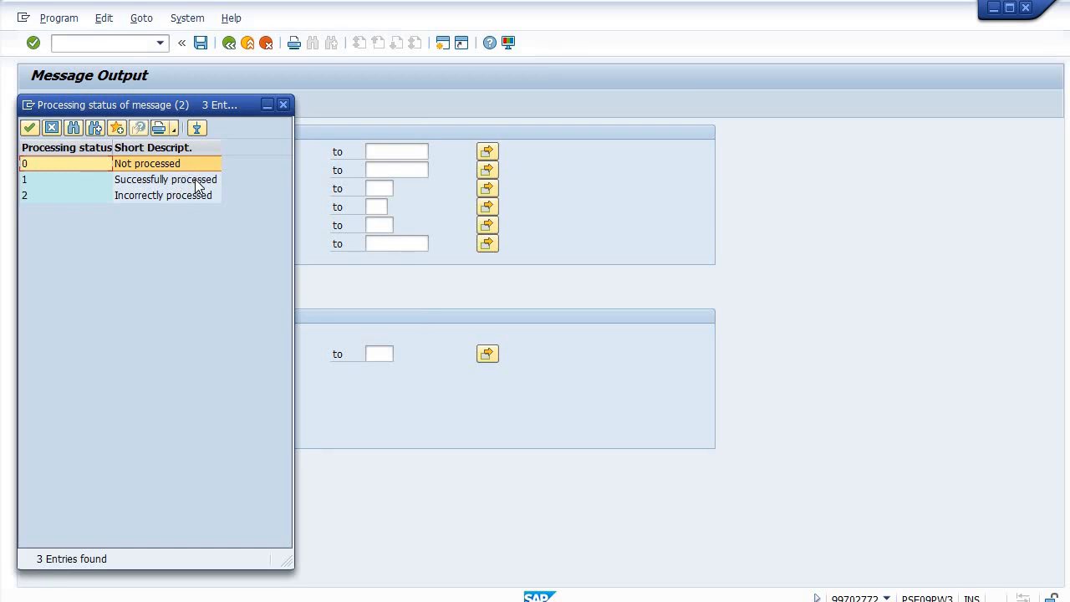
double_click(195, 179)
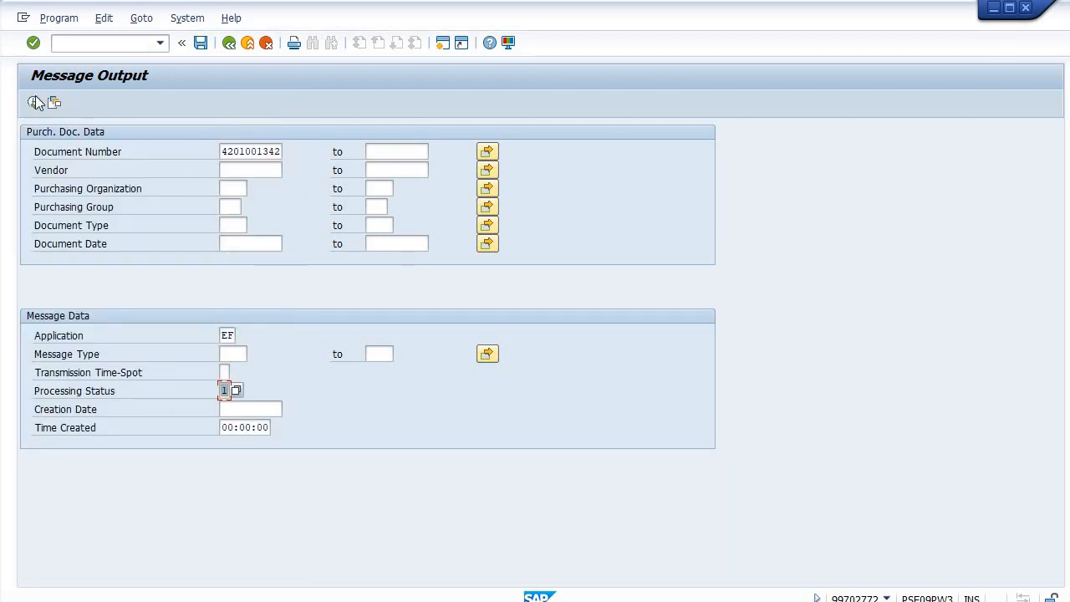
left_click(33, 104)
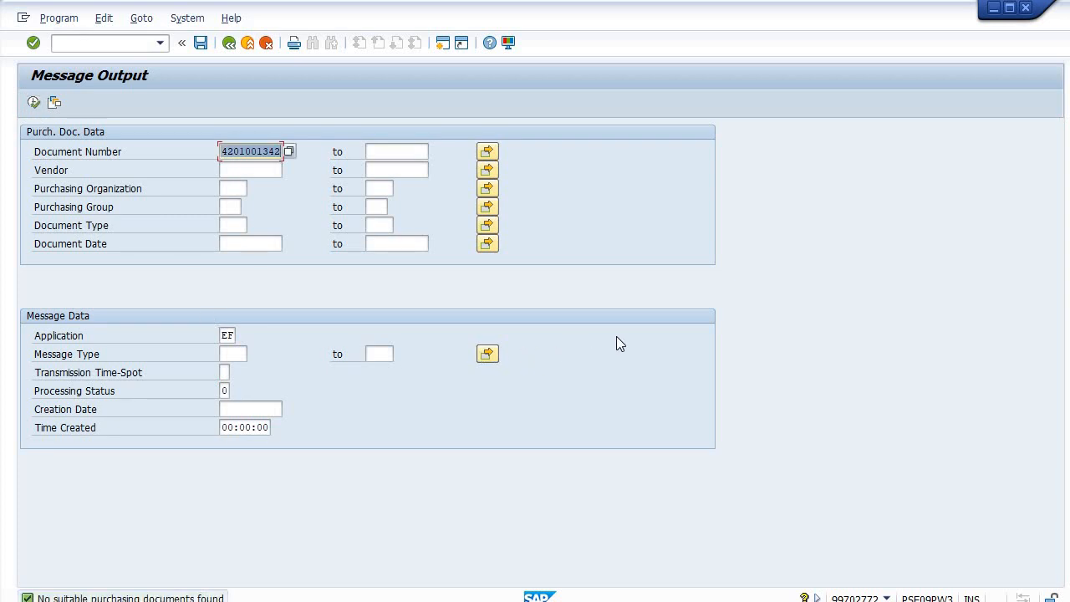
left_click(228, 42)
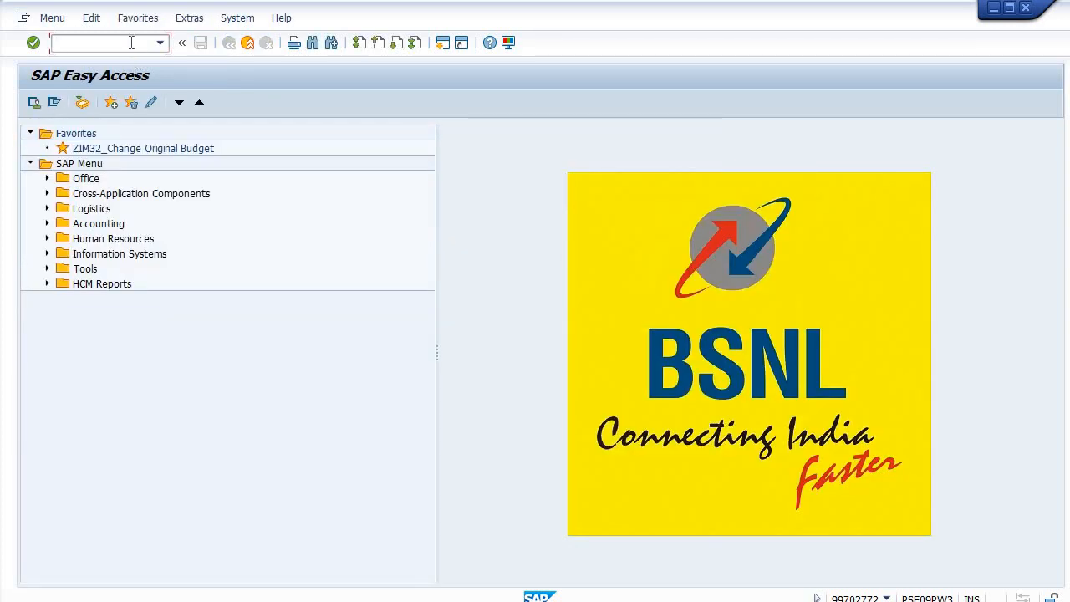
left_click(82, 102)
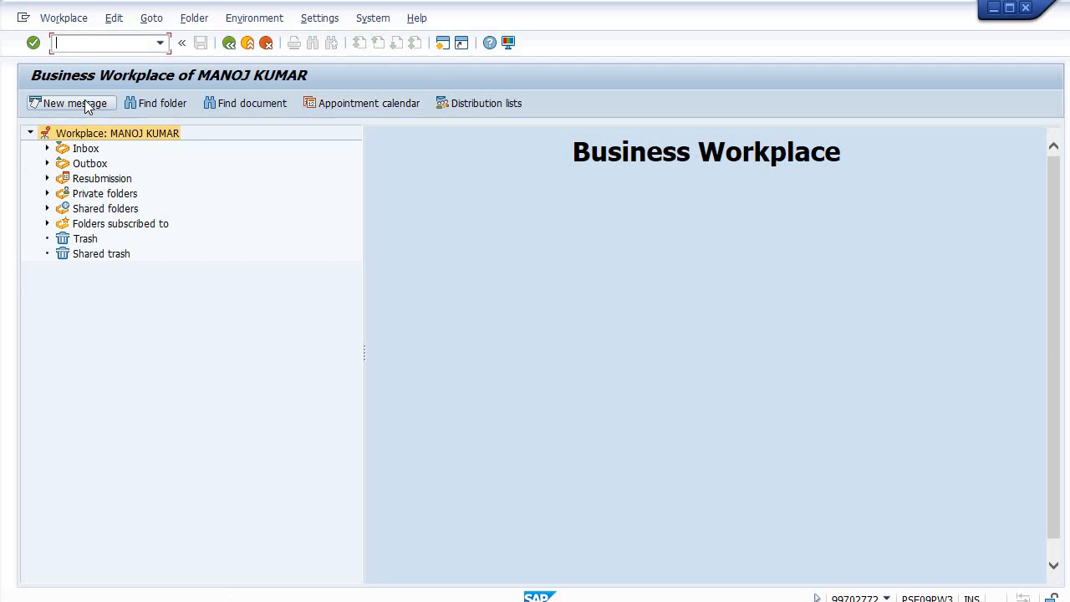
left_click(86, 148)
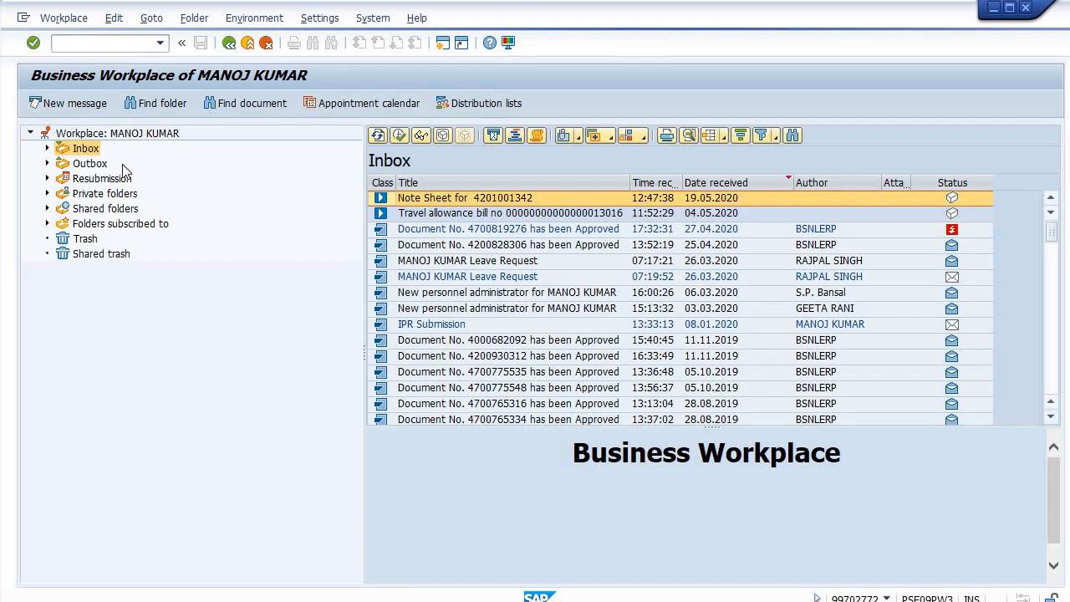
double_click(598, 199)
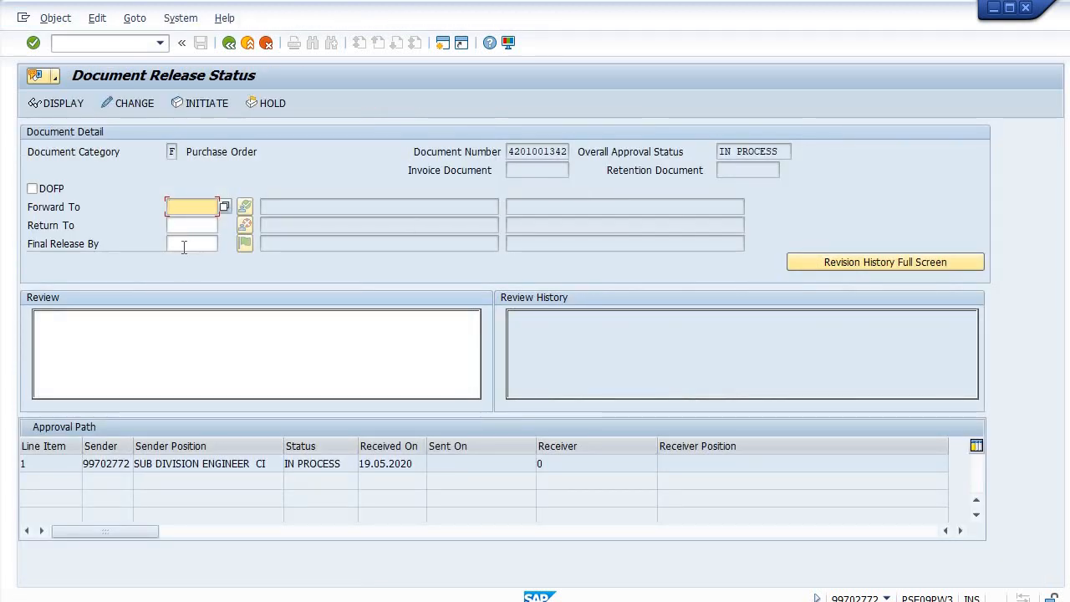
left_click(184, 245)
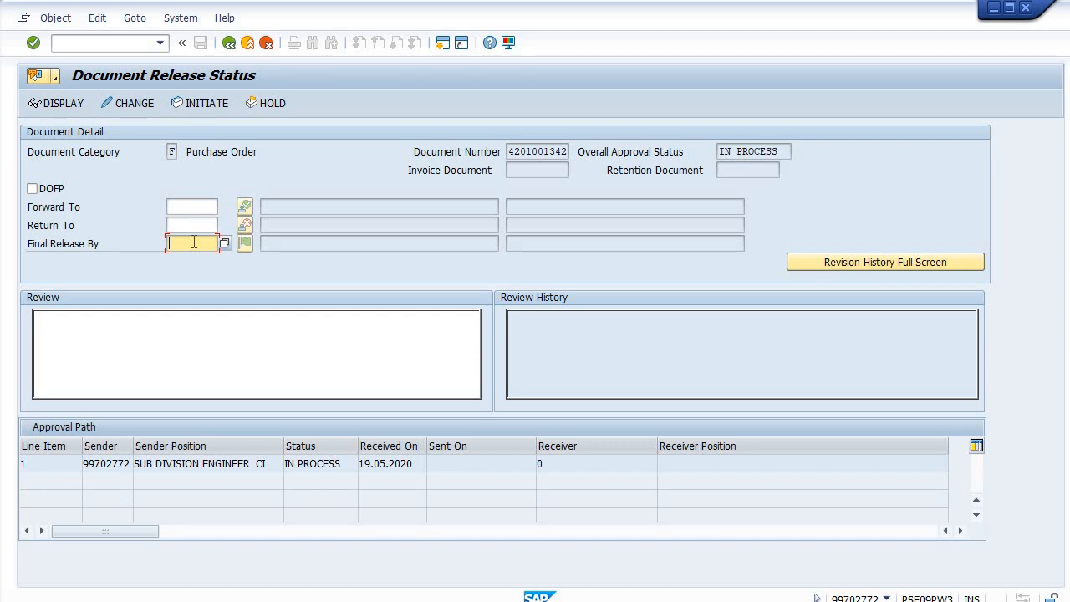
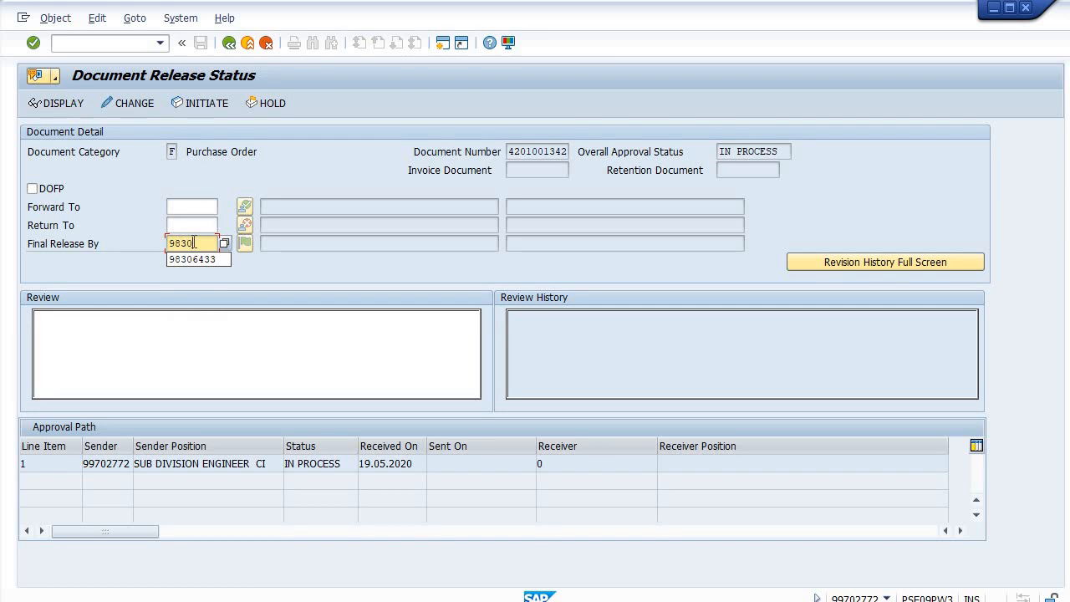
left_click(183, 205)
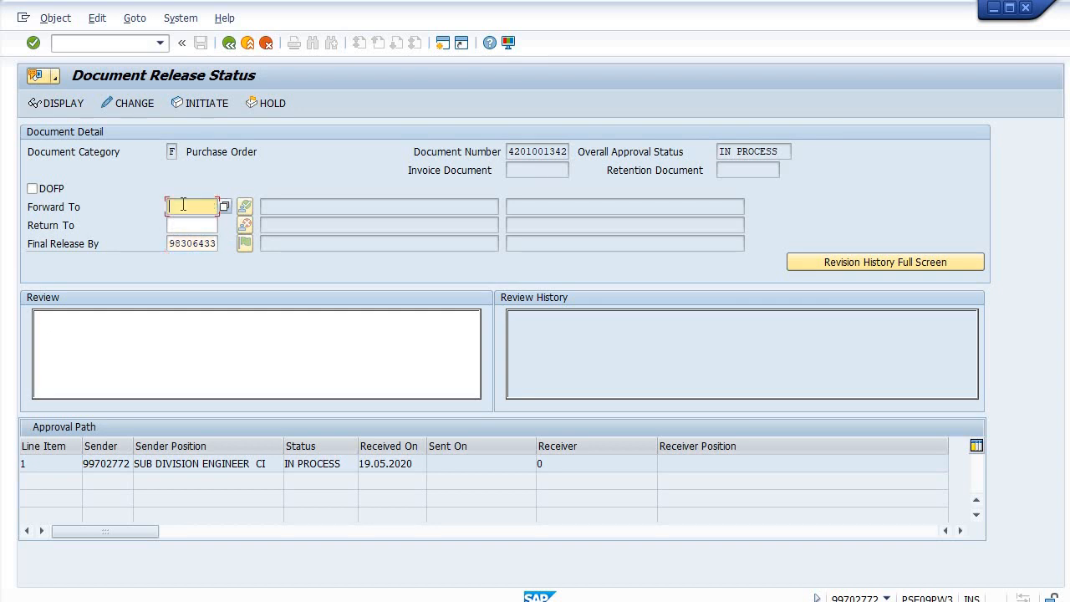
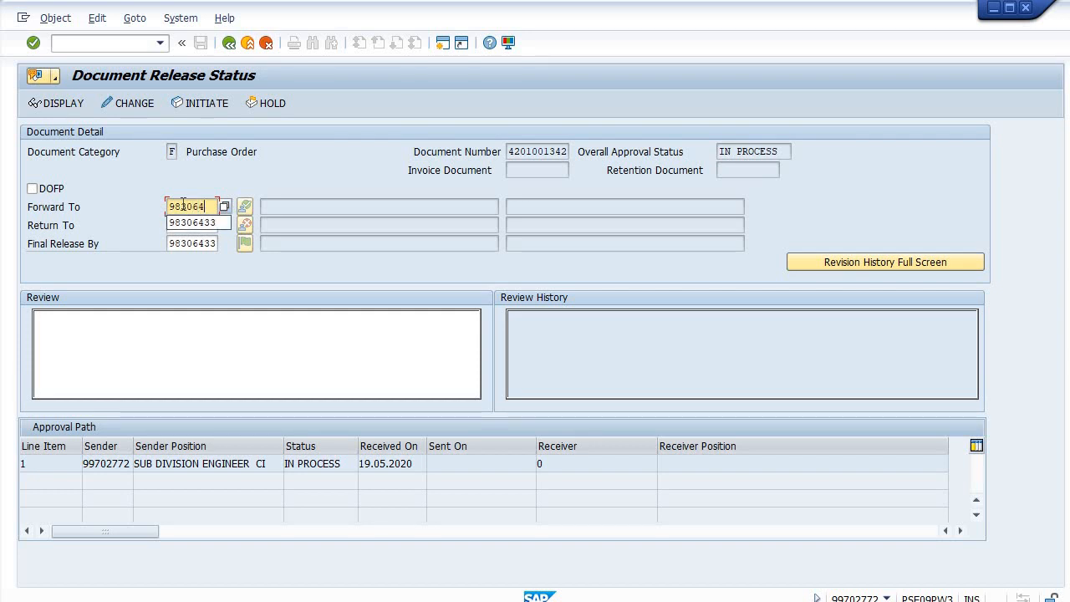
Write the review note 'BSBL BUIDING DAY TO DAY WORK CIVIL ZONE 1I AMBALA PO AMOUNTING 94216.81/- SUBMITTED FOR APPROVAL PLEASE'
left_click(134, 334)
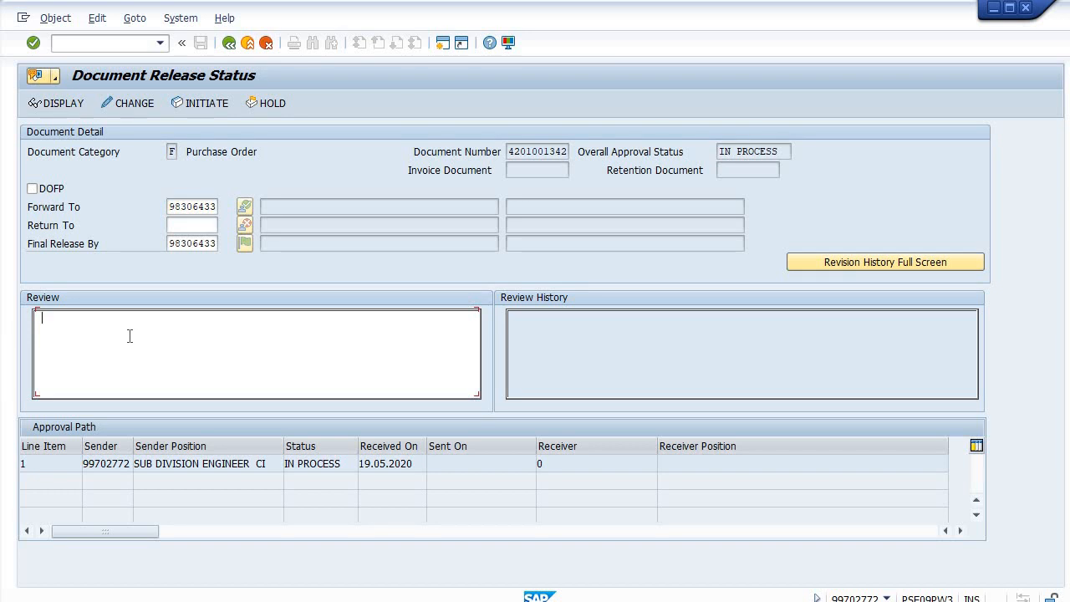
type("BSBL BUIDING DAY TO DAY W")
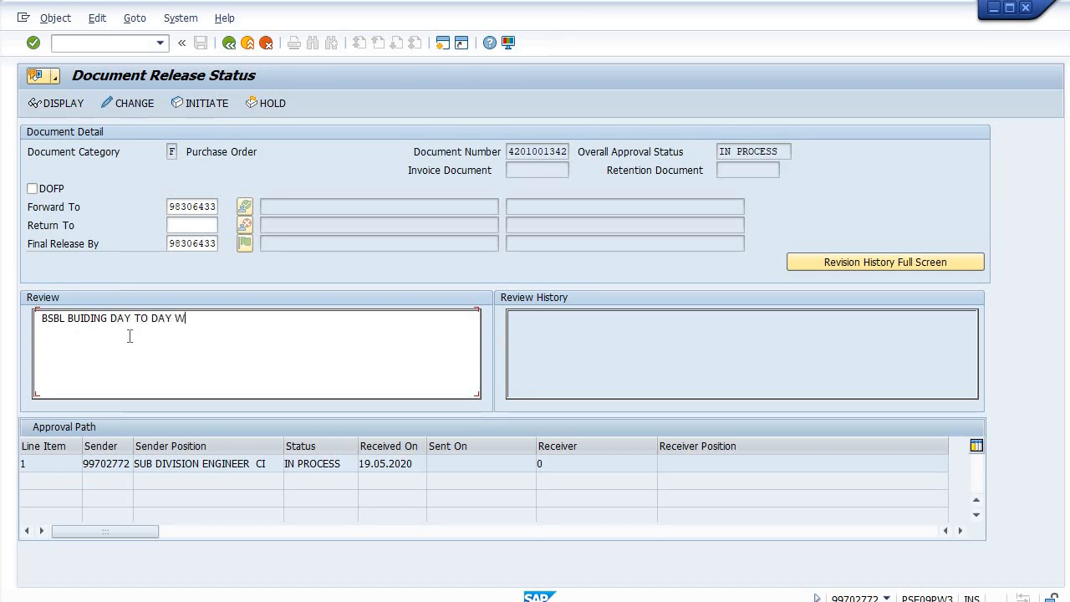
type("ORK C")
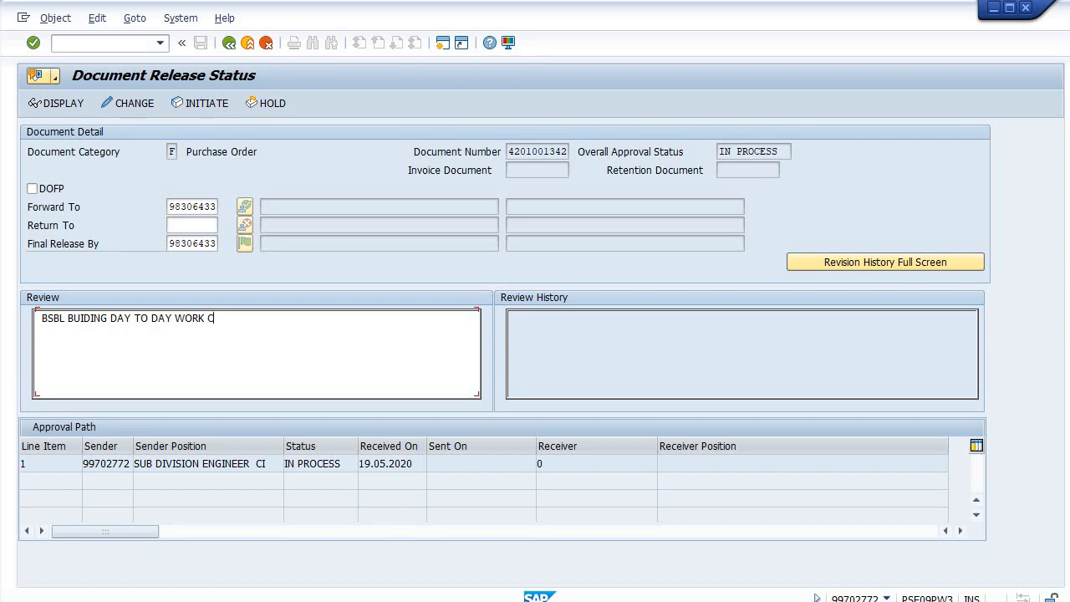
type("IVIL ZONE 1")
type("I AMBALA")
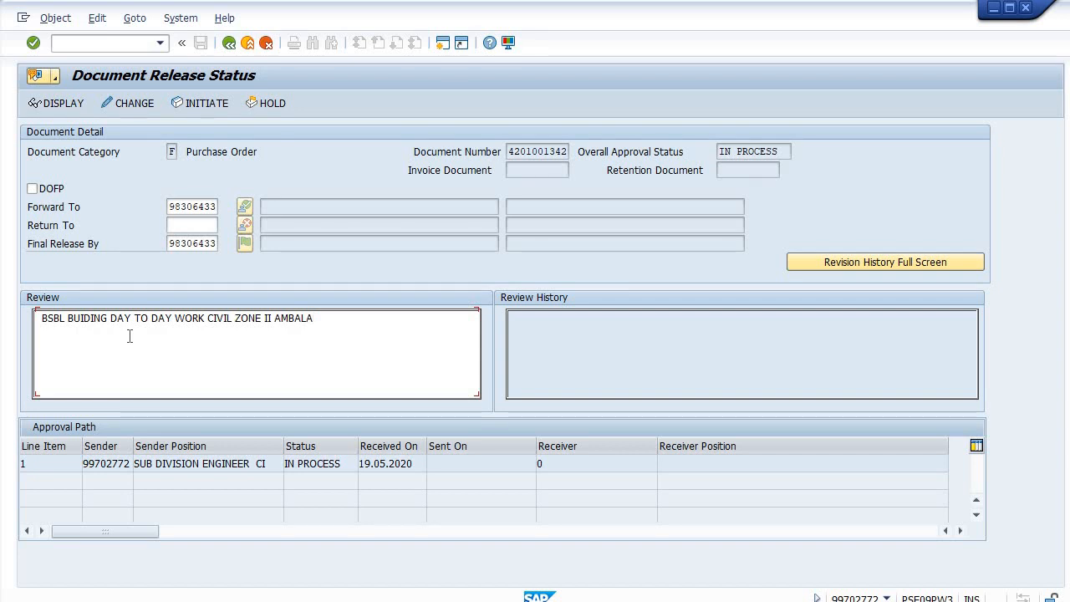
double_click(213, 207)
key("Return")
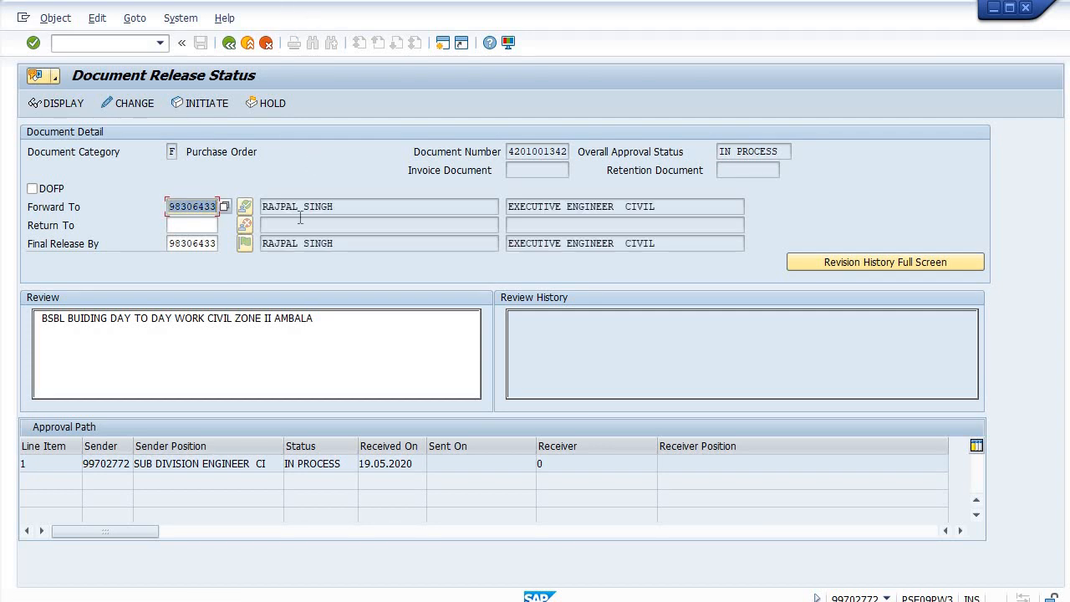
left_click(348, 327)
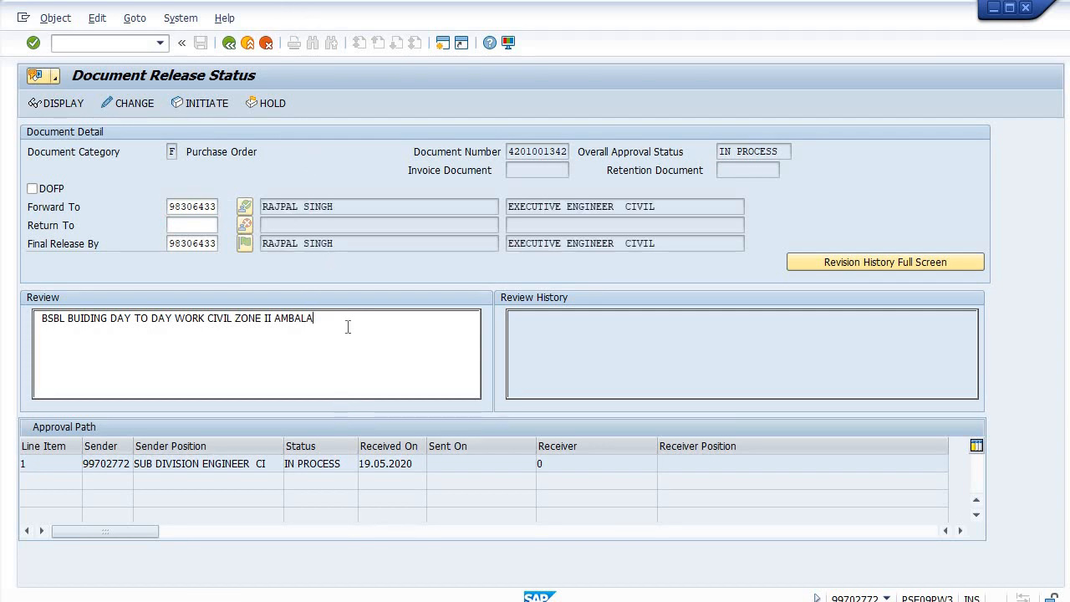
type("PO SUBMITTED FOR APPROVAL")
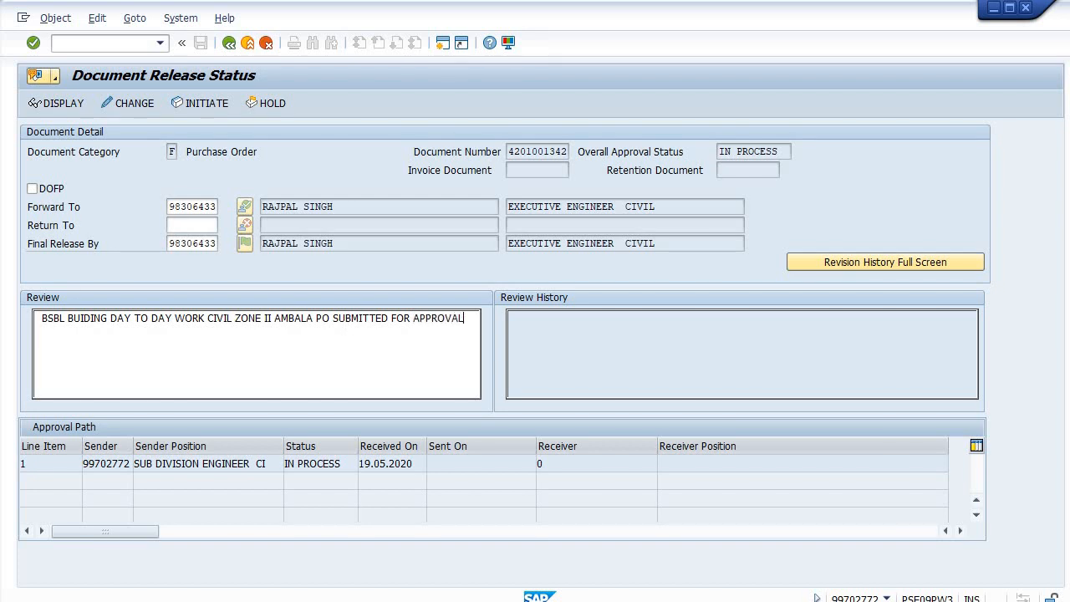
type(" PLEASE")
left_click(334, 320)
type("AMOUNT")
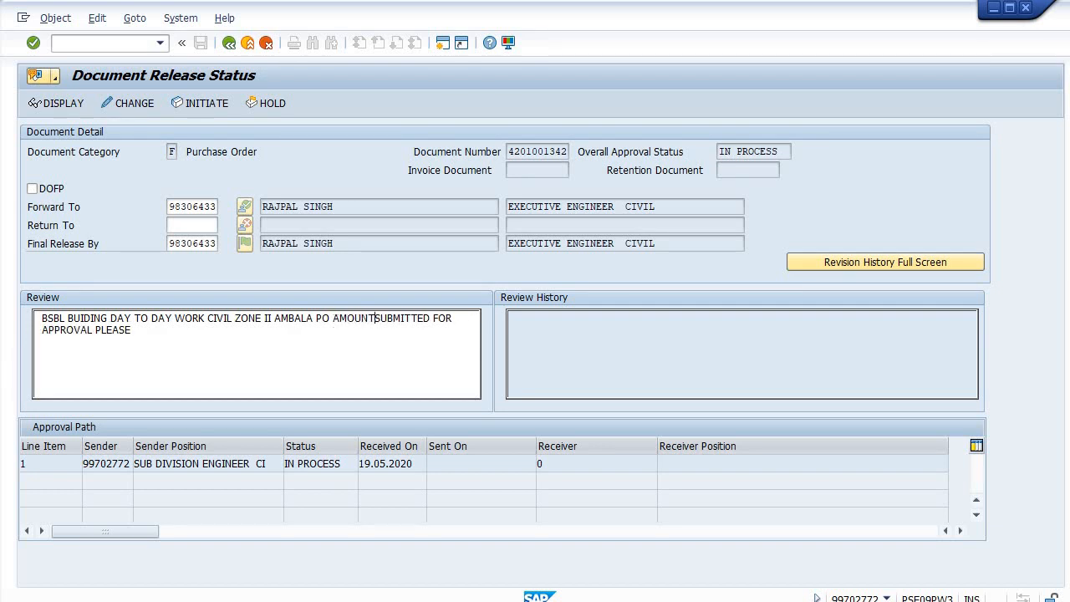
type("ING ")
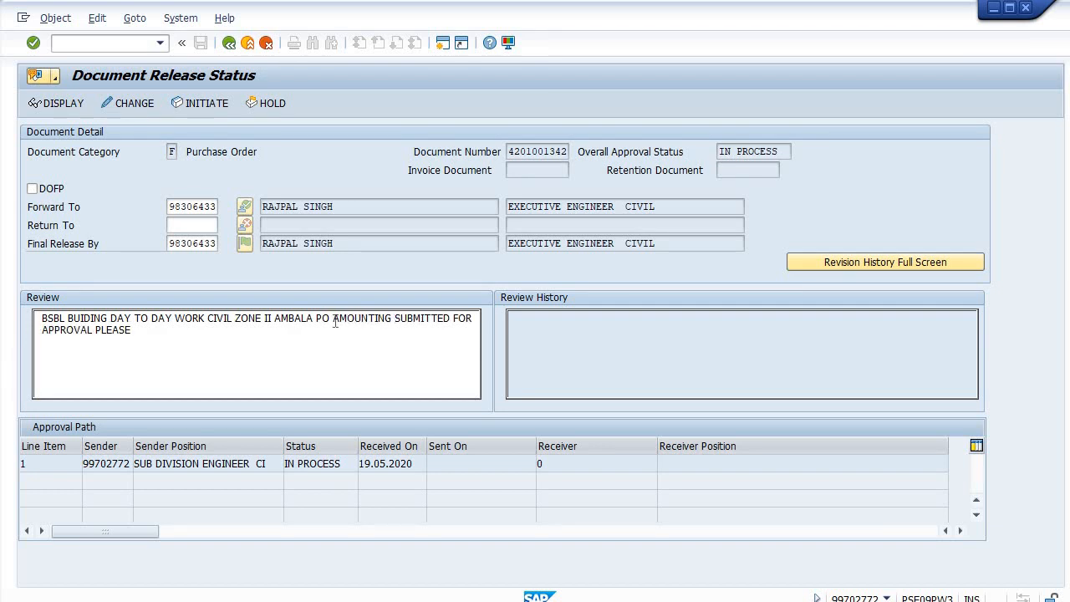
type("94216")
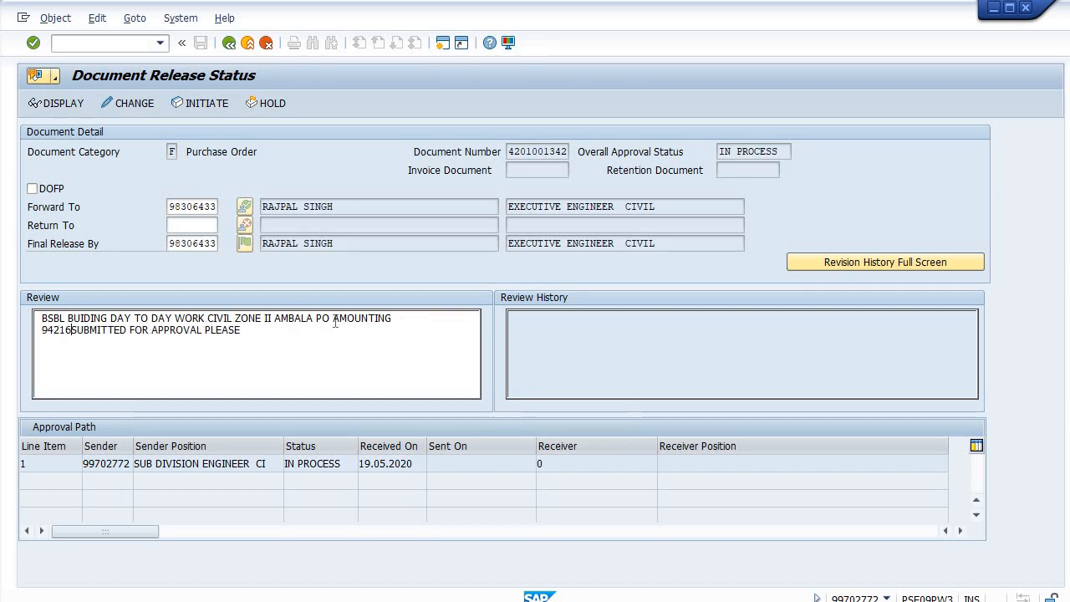
type(".")
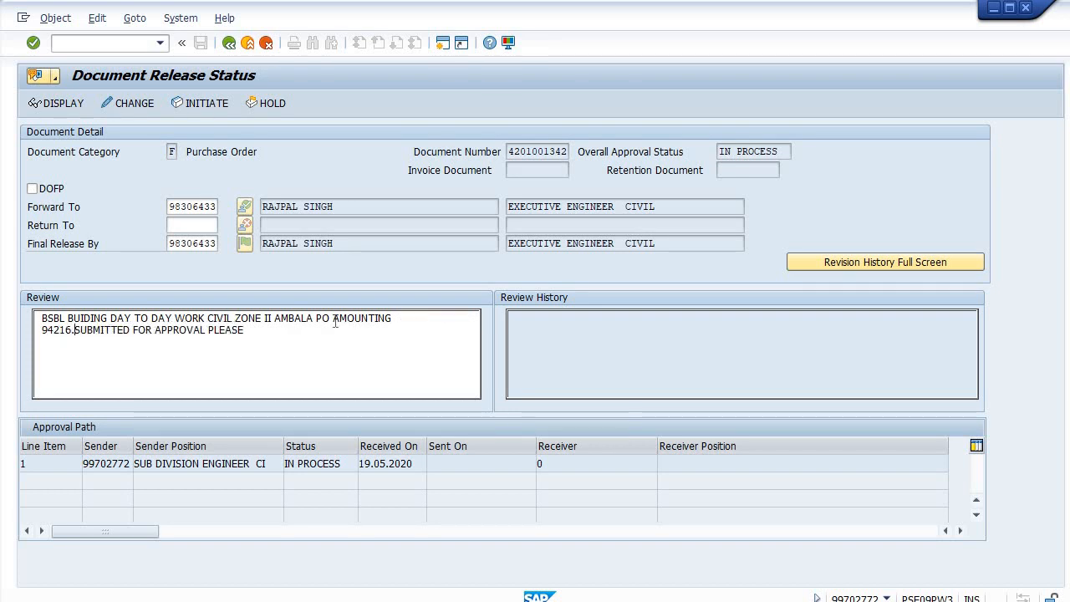
type("81")
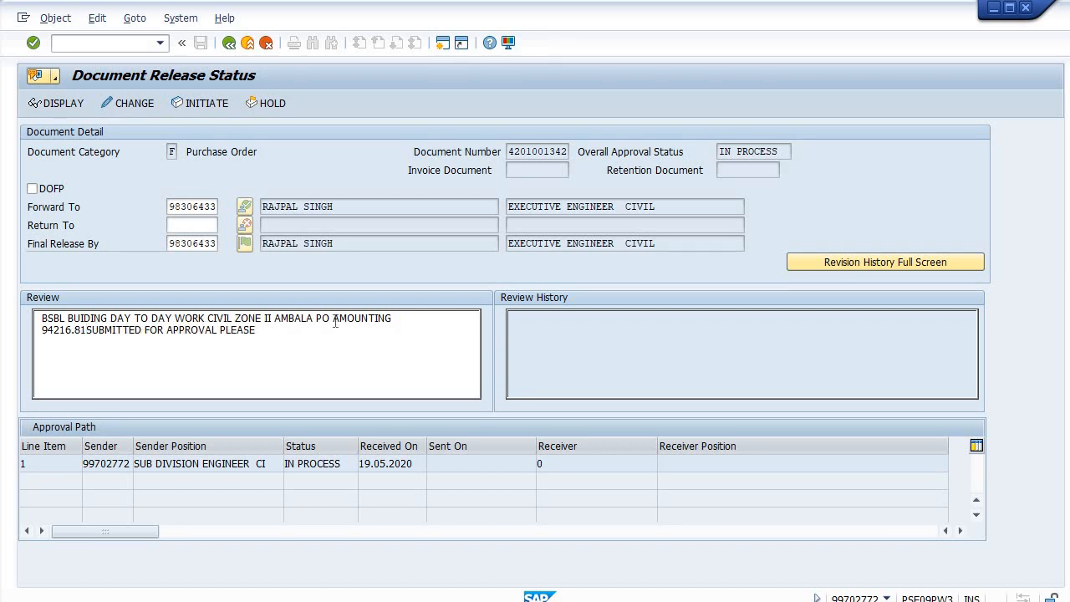
type("/-")
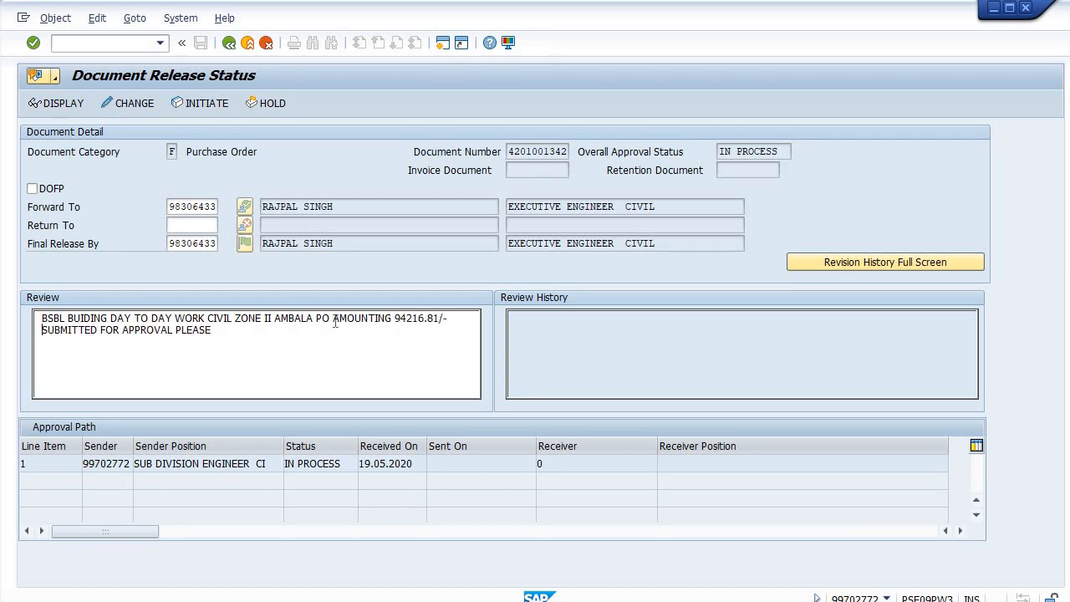
left_click(206, 106)
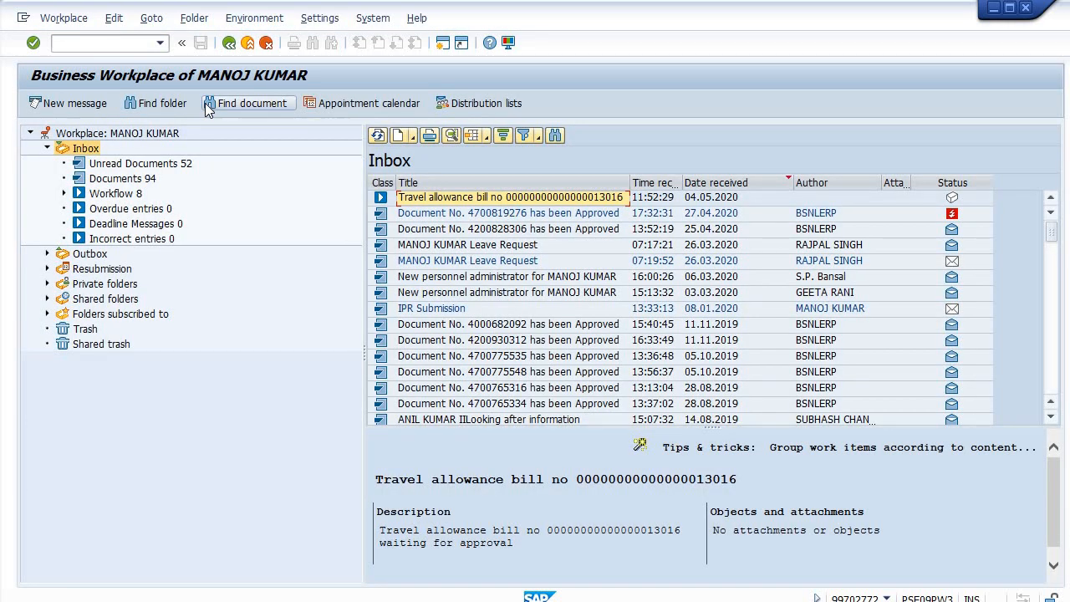
left_click(993, 8)
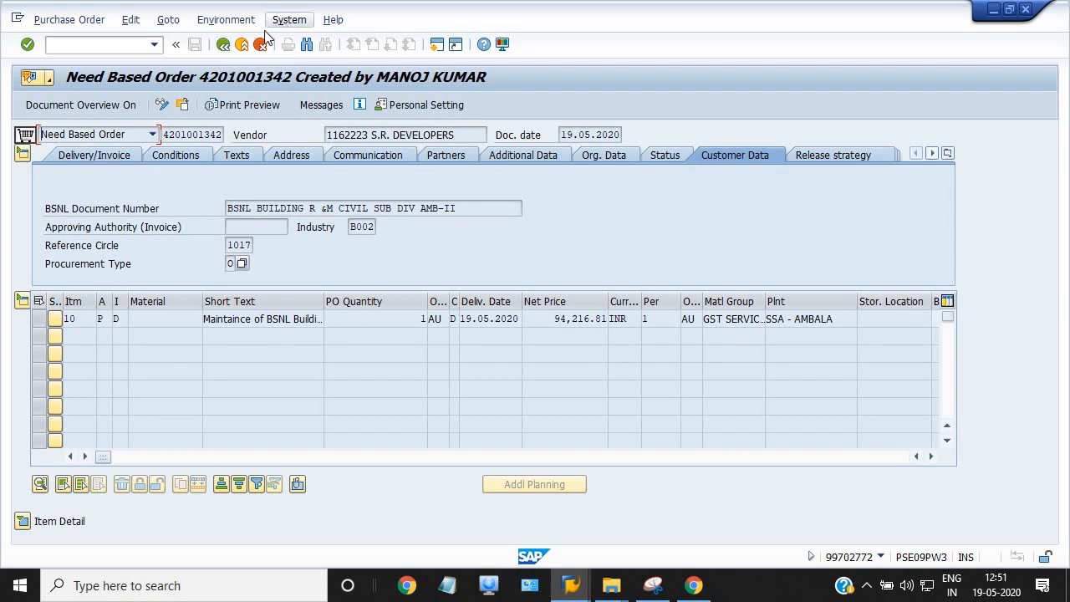
left_click(114, 45)
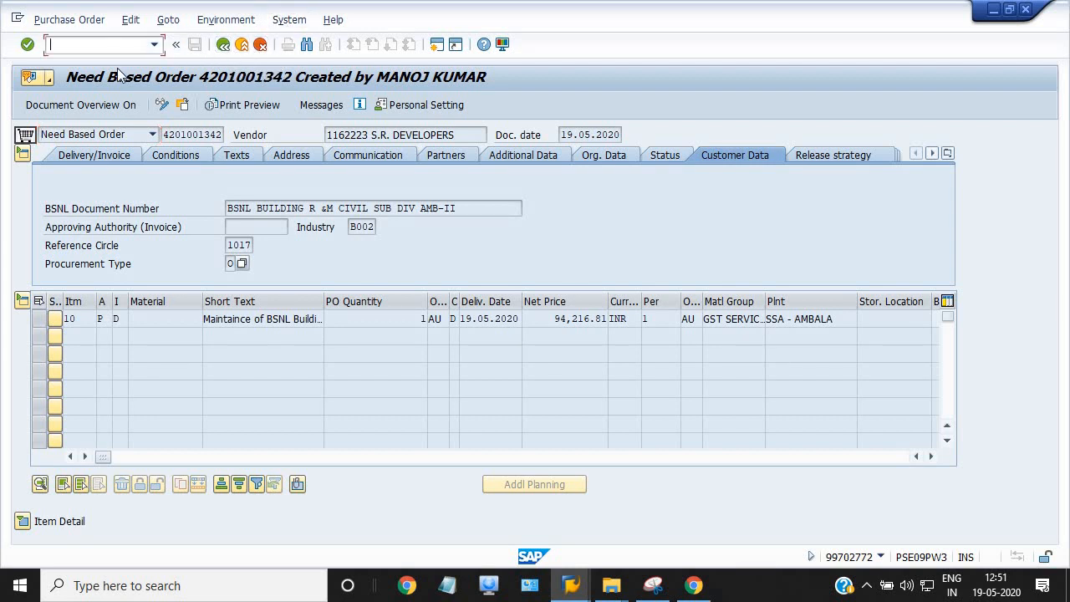
type("/n")
key("Return")
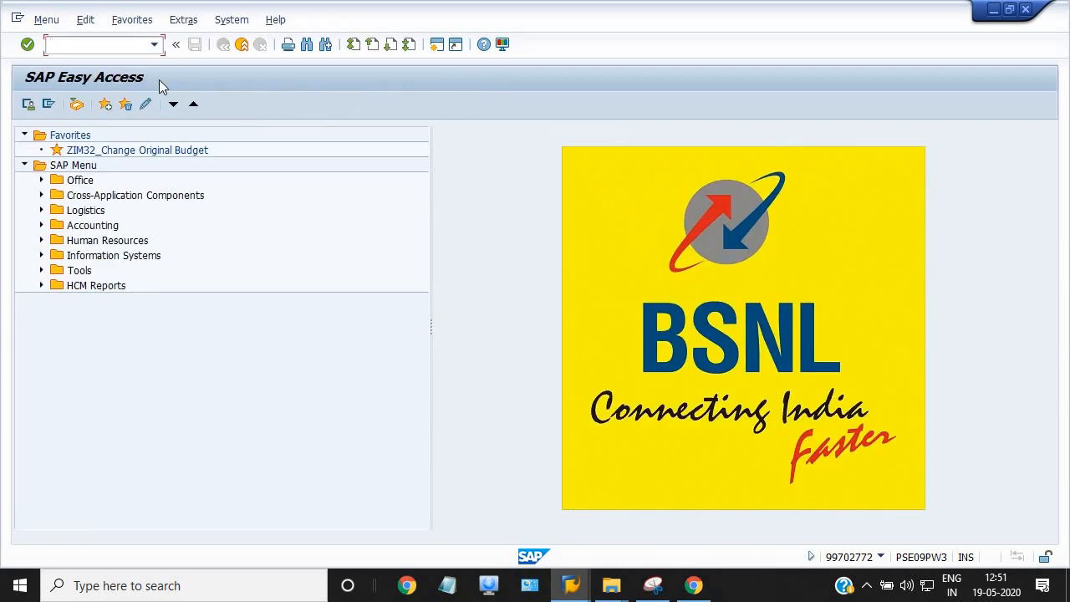
Log on to the PRD connection with the approver's user ID and password
left_click(568, 589)
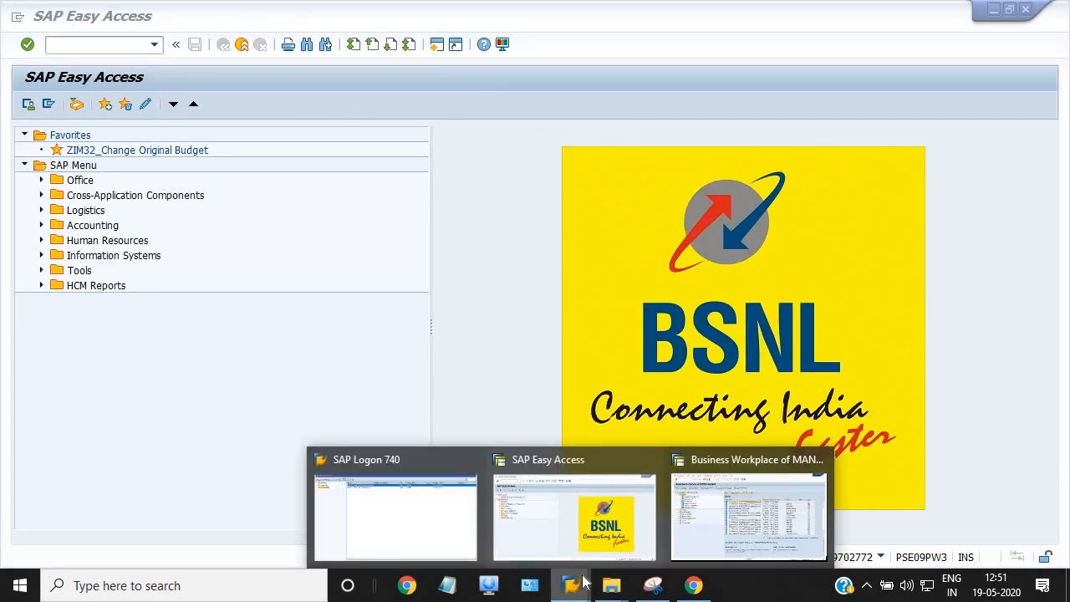
left_click(439, 526)
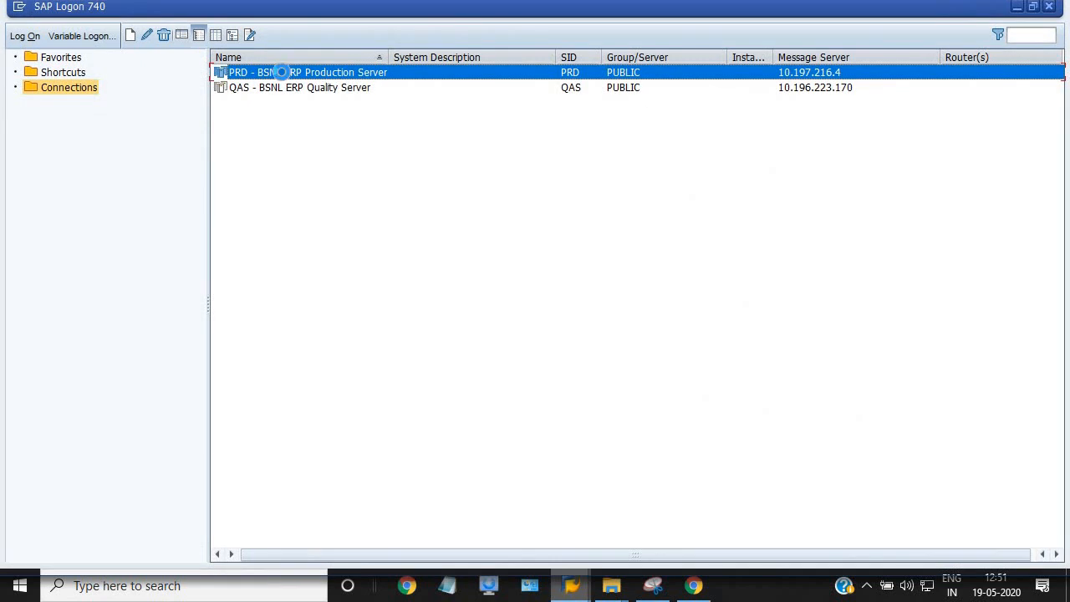
double_click(284, 76)
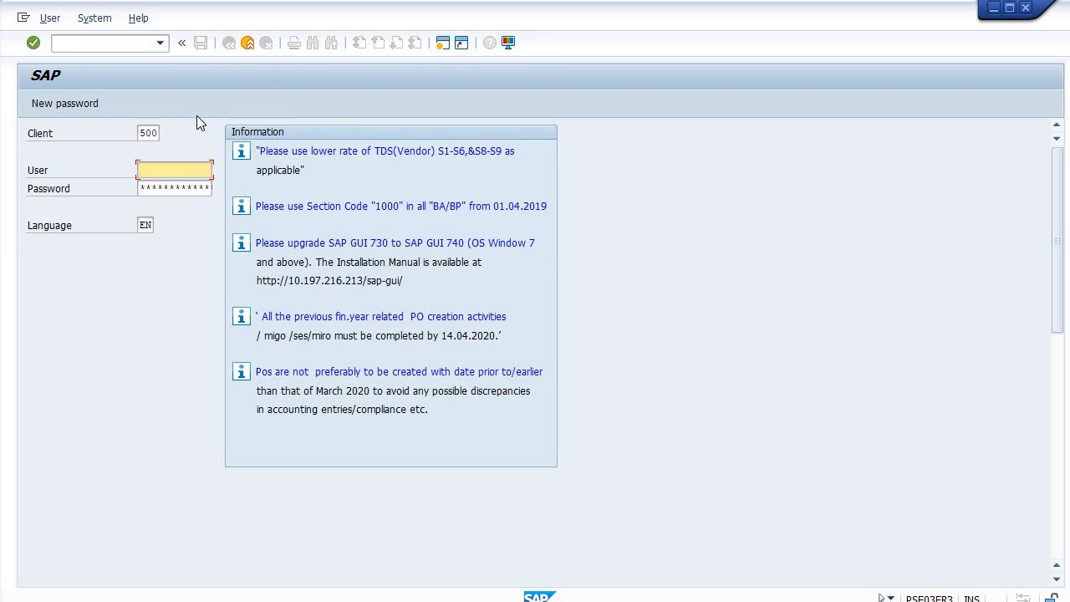
key("Tab")
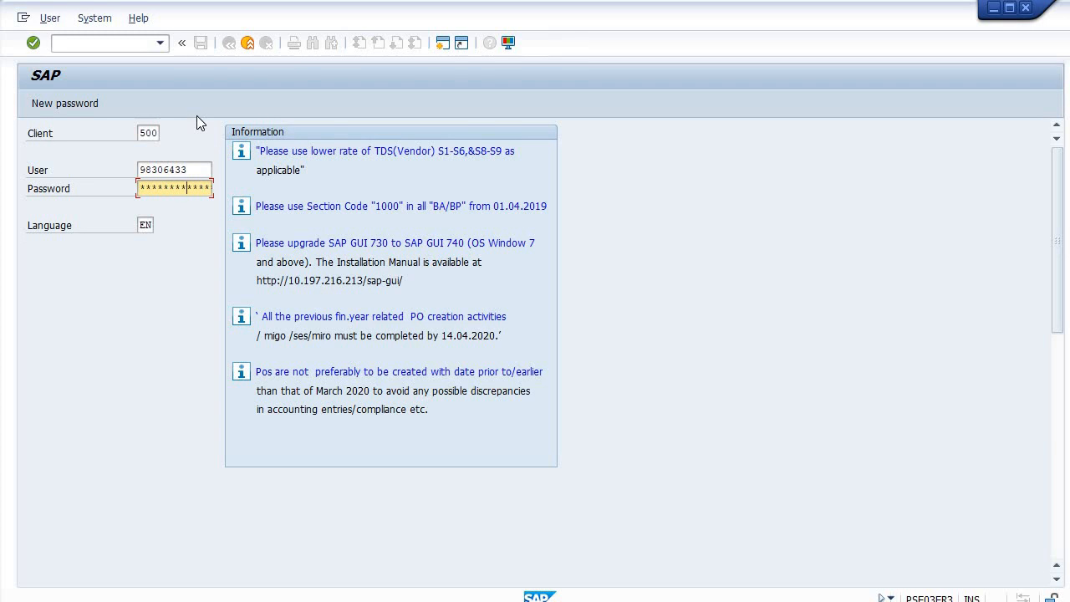
key("Return")
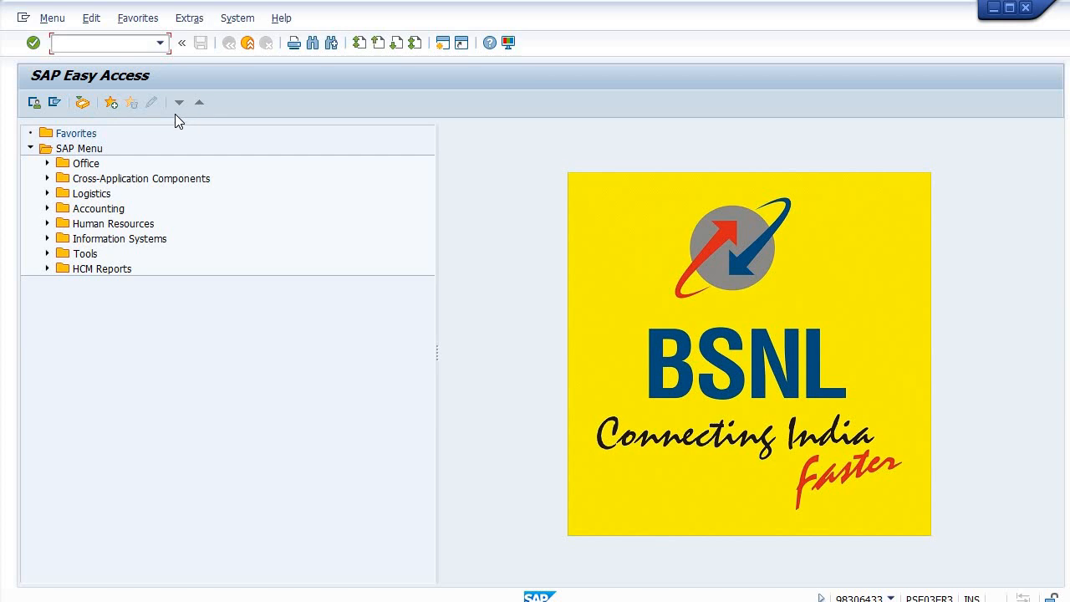
left_click(85, 104)
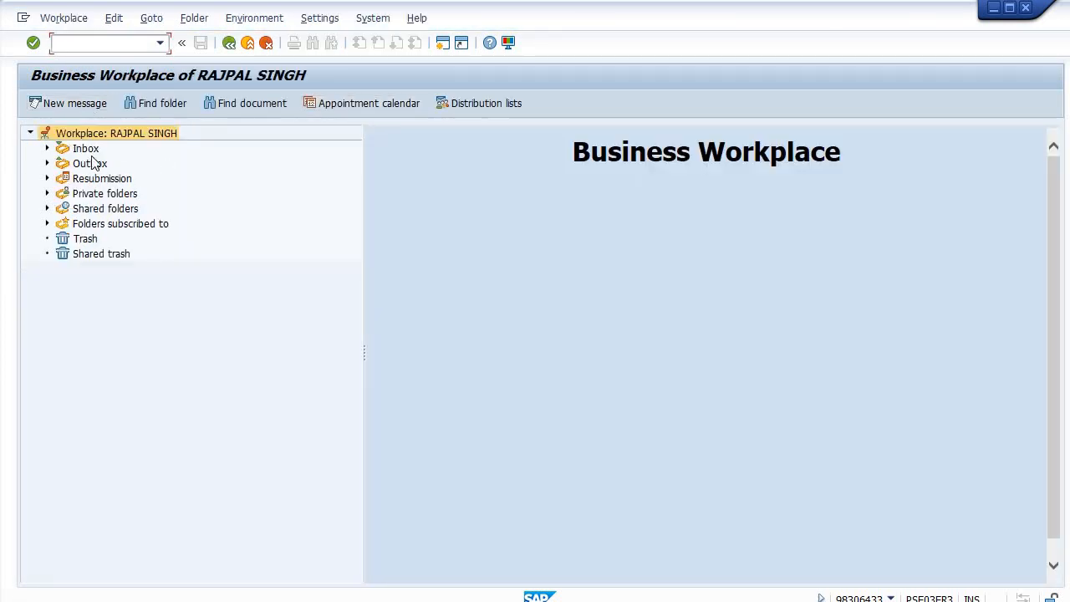
left_click(92, 148)
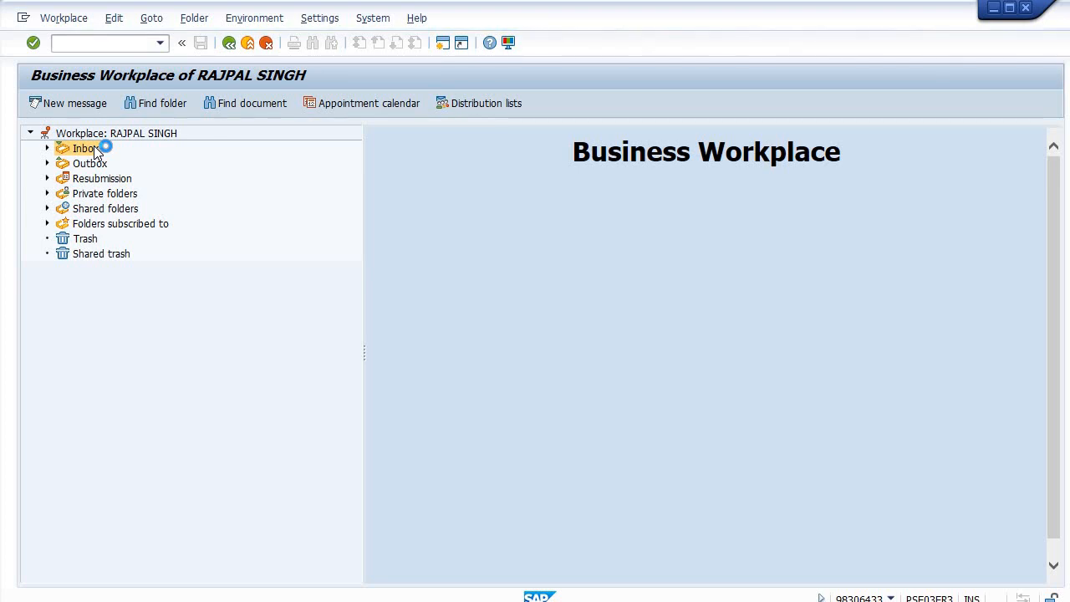
double_click(444, 206)
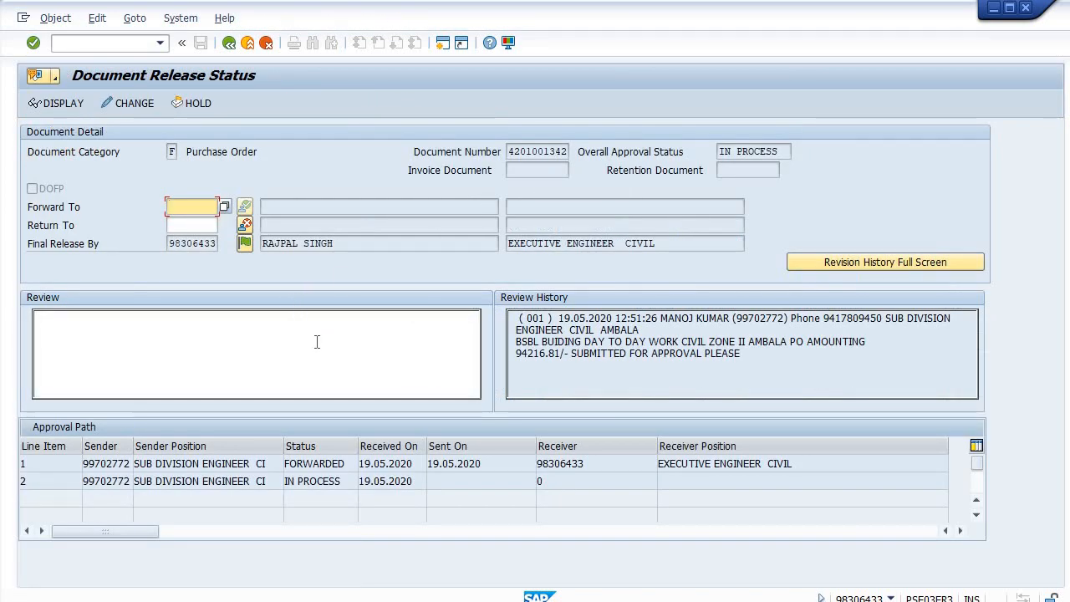
left_click(308, 341)
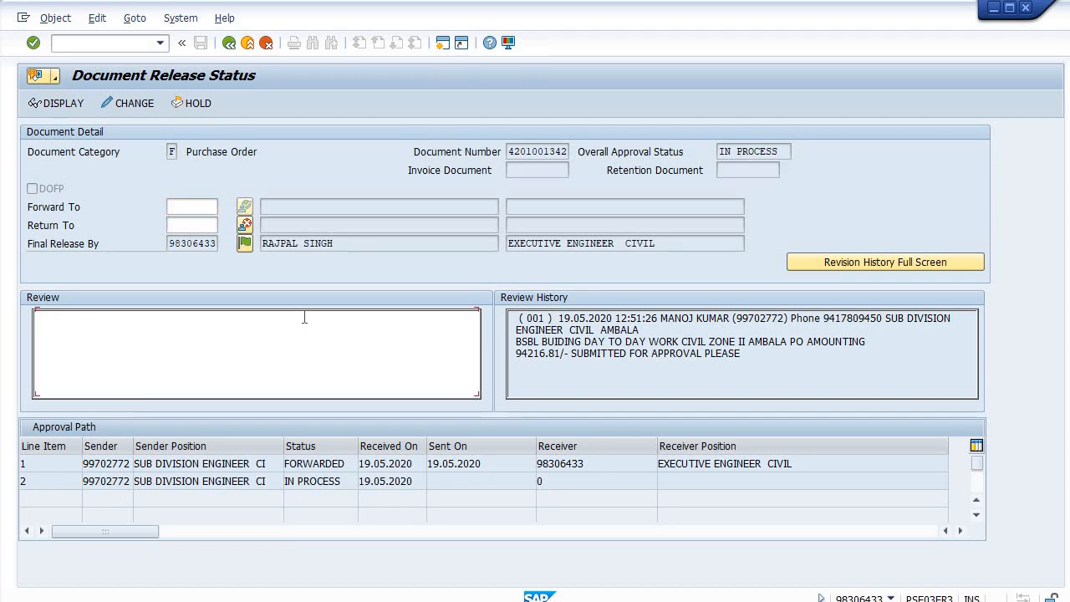
left_click(59, 104)
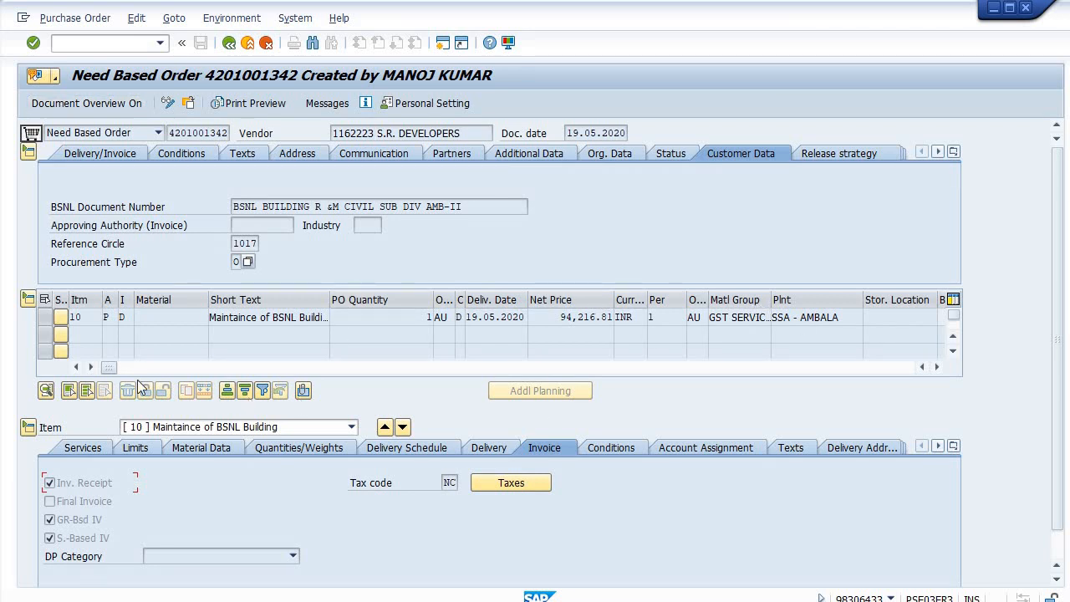
Scroll across the item table's columns, then go back to the Document Release Status
left_click_drag(113, 367, 267, 368)
left_click_drag(329, 383, 109, 389)
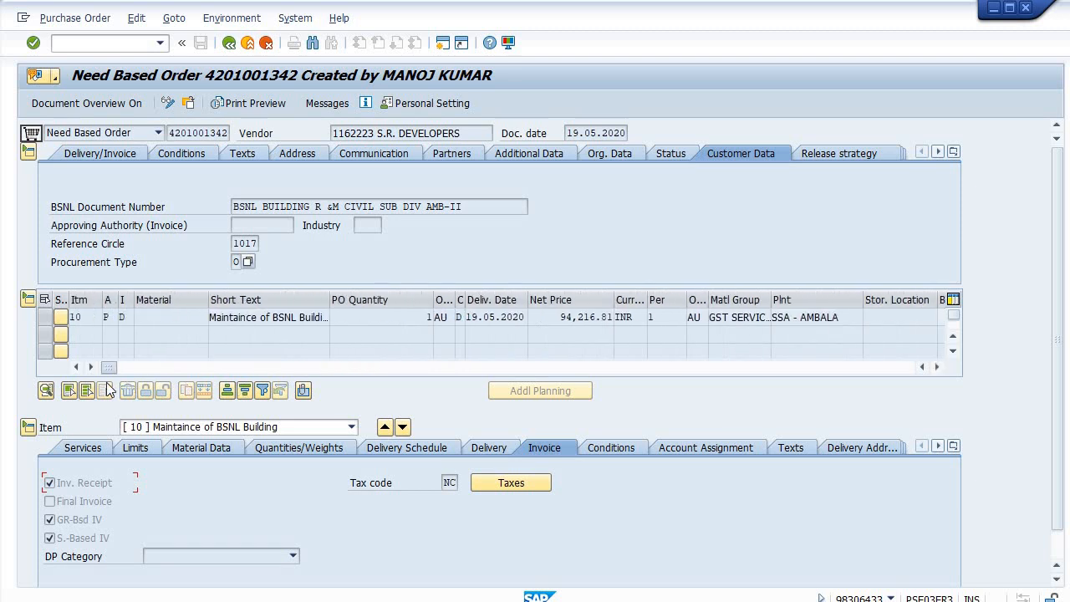
left_click(229, 47)
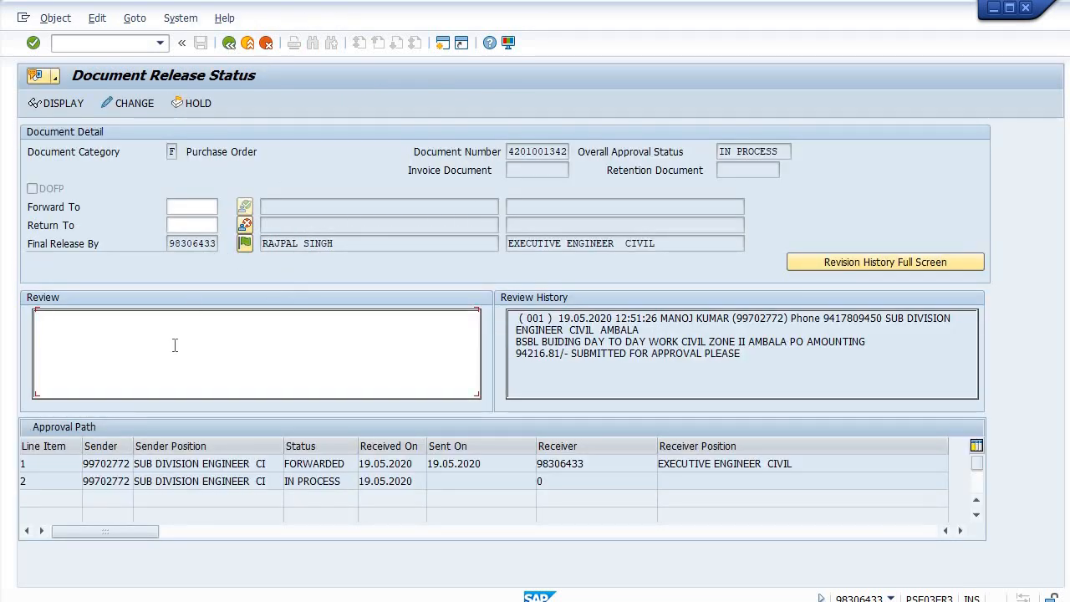
type("po approved.")
left_click(245, 244)
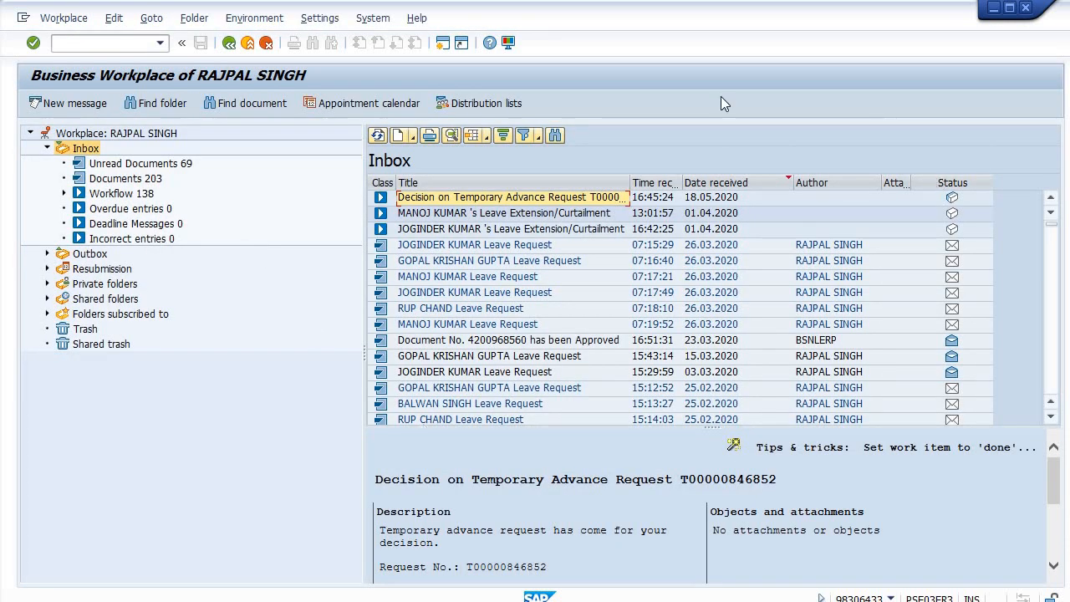
left_click(228, 43)
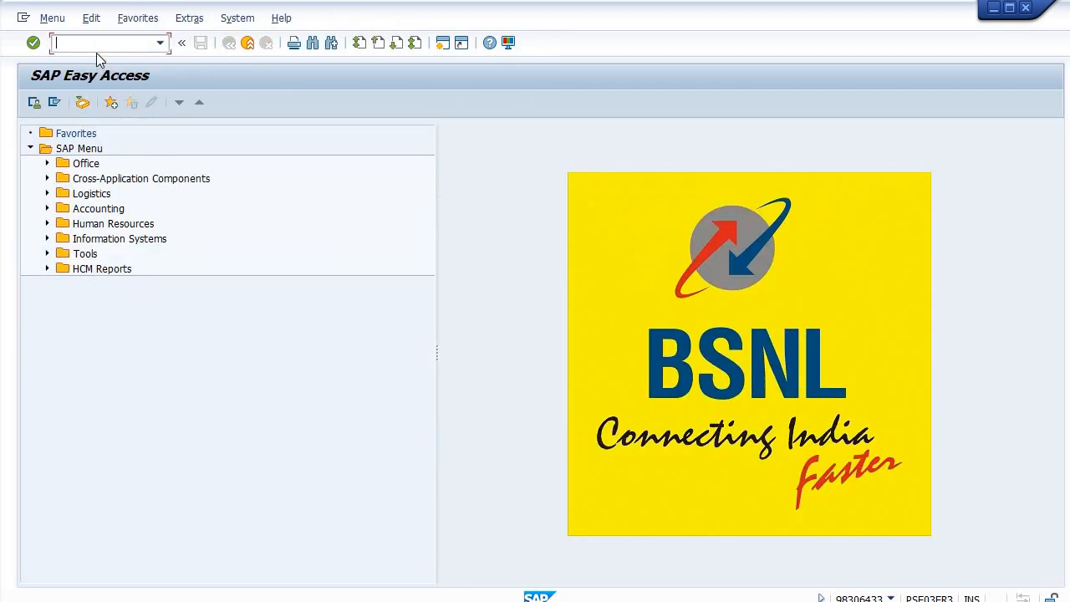
type("me23n")
key("Return")
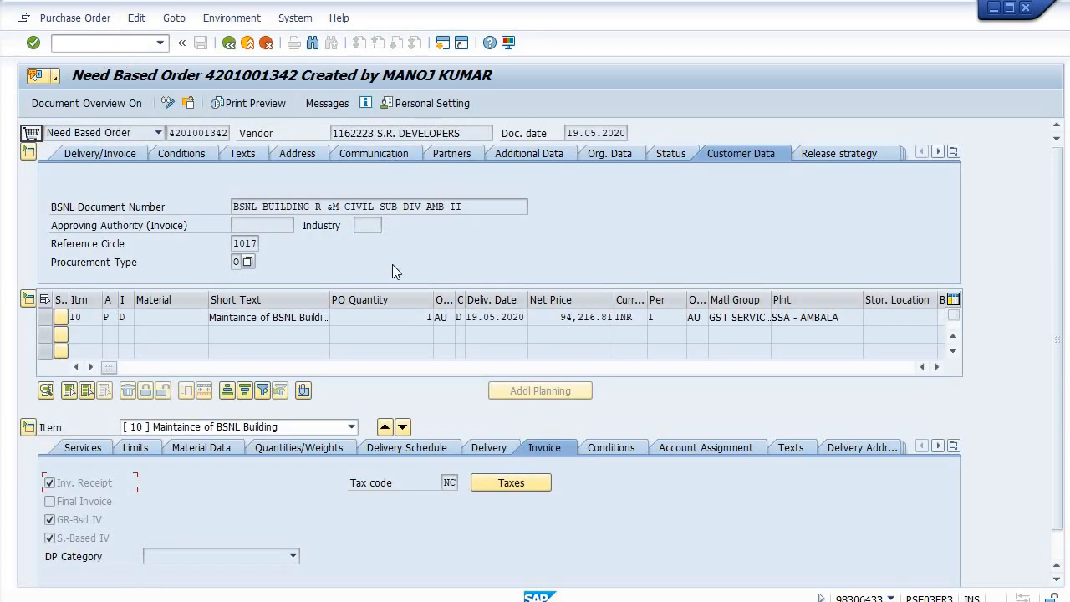
left_click(826, 156)
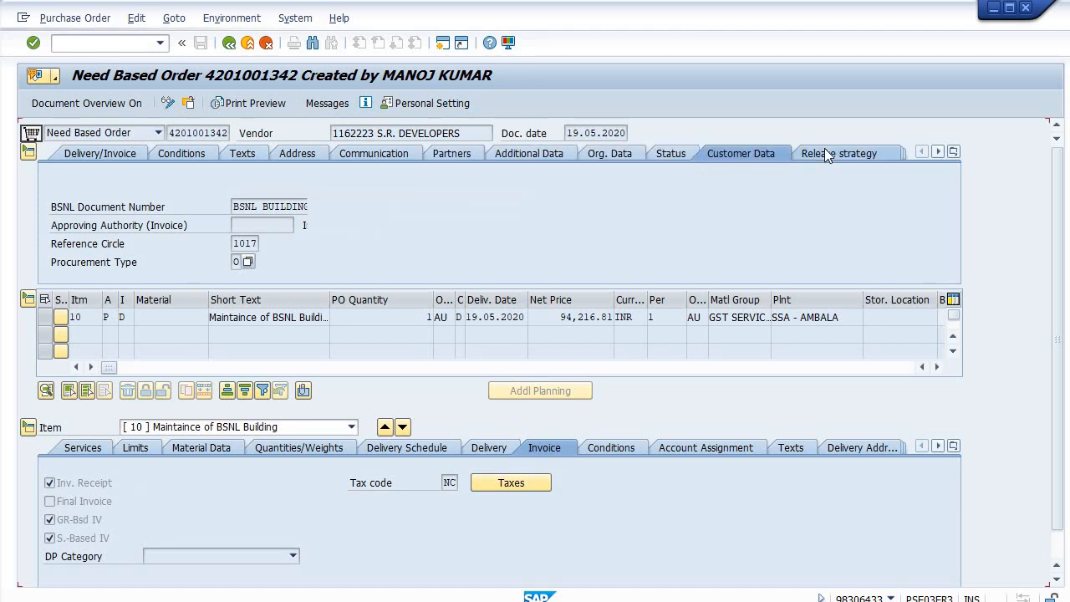